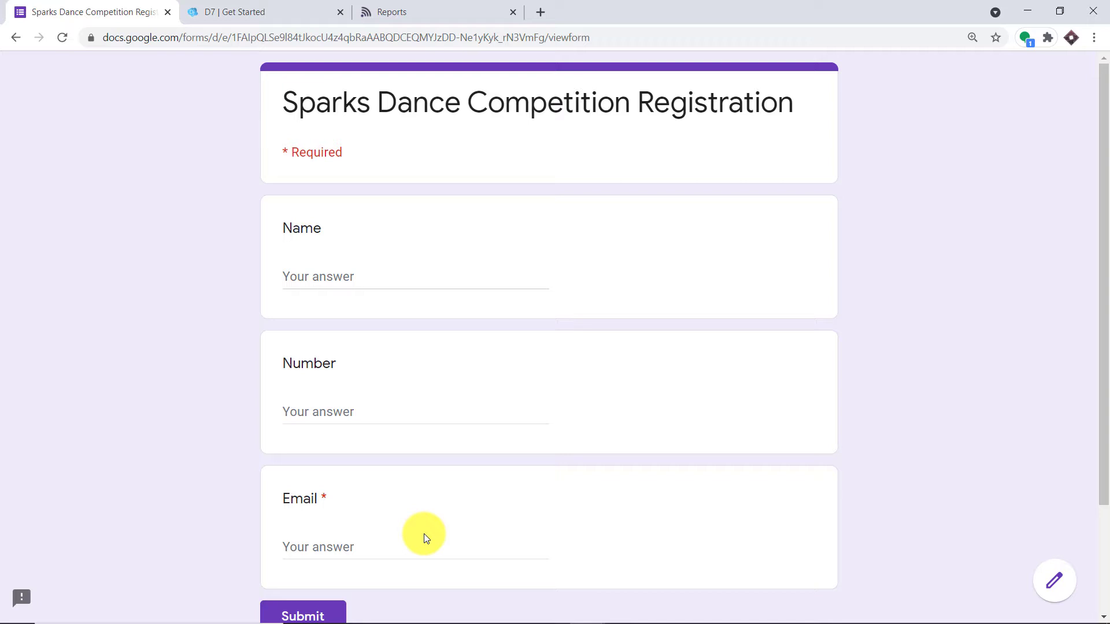
Fill in the registration form with the participant's name, phone number and email, submit it, and check the Direct7 message reports.
left_click(347, 275)
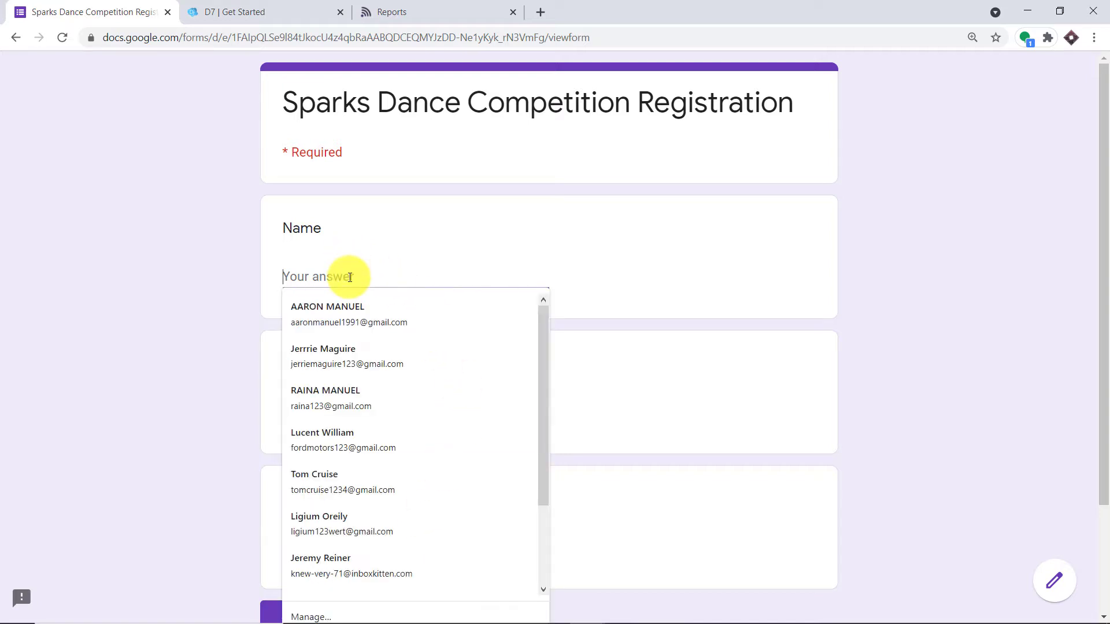
left_click(370, 355)
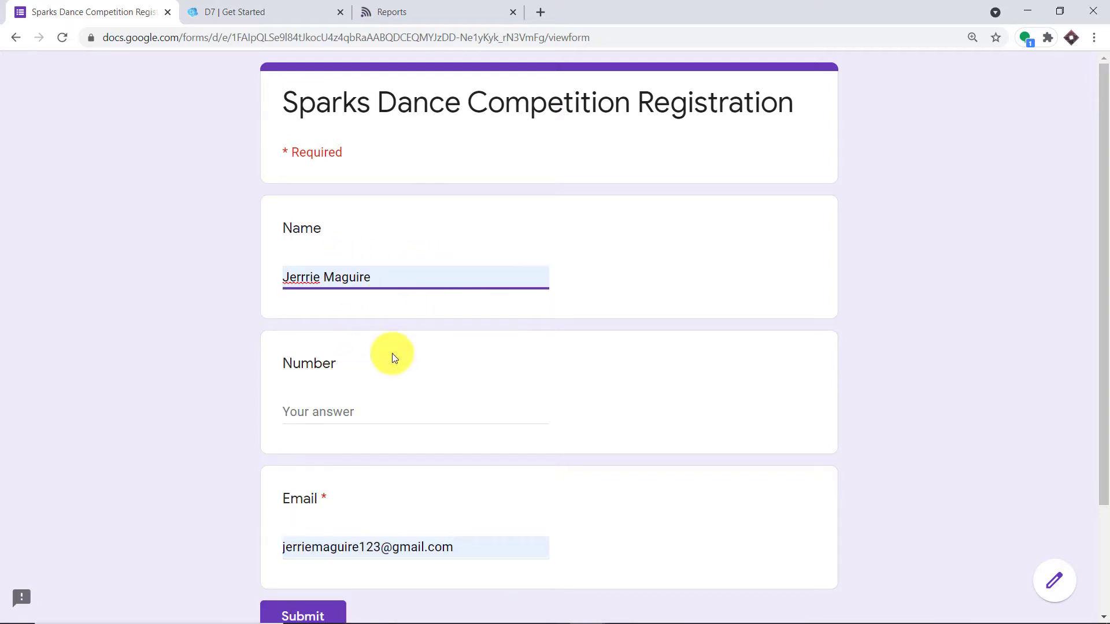
left_click(331, 415)
right_click(332, 412)
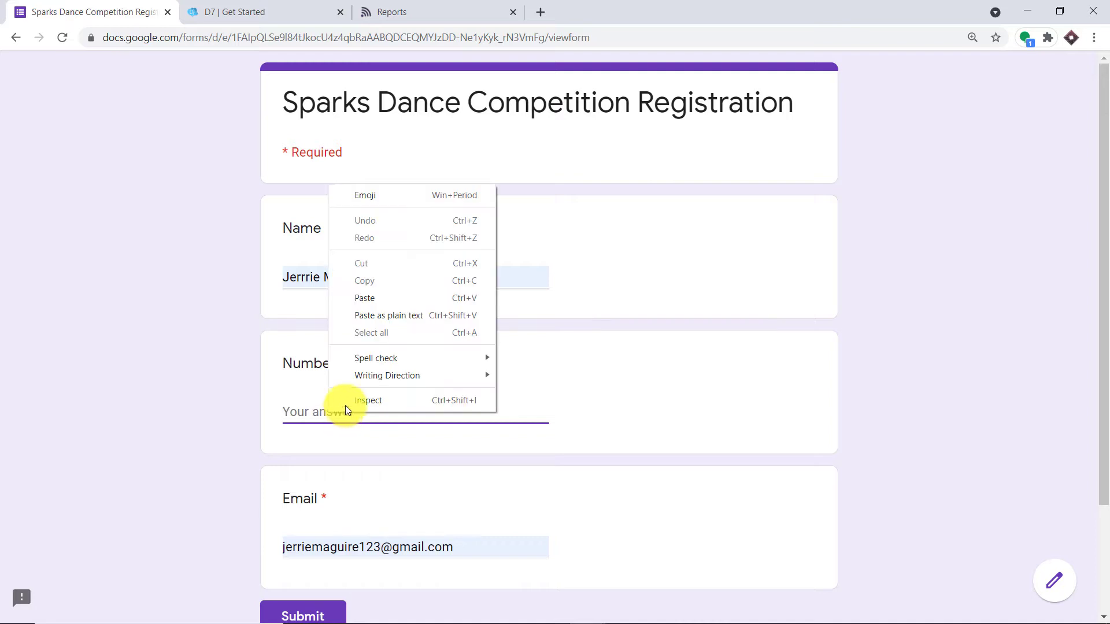
left_click(372, 307)
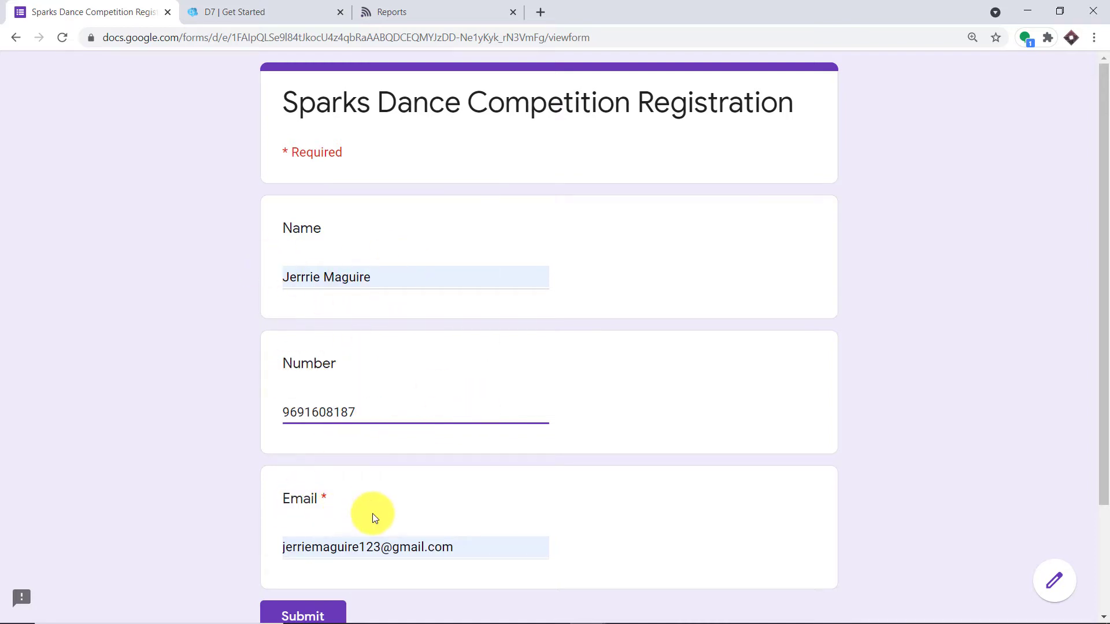
scroll(405, 456, "down", 3)
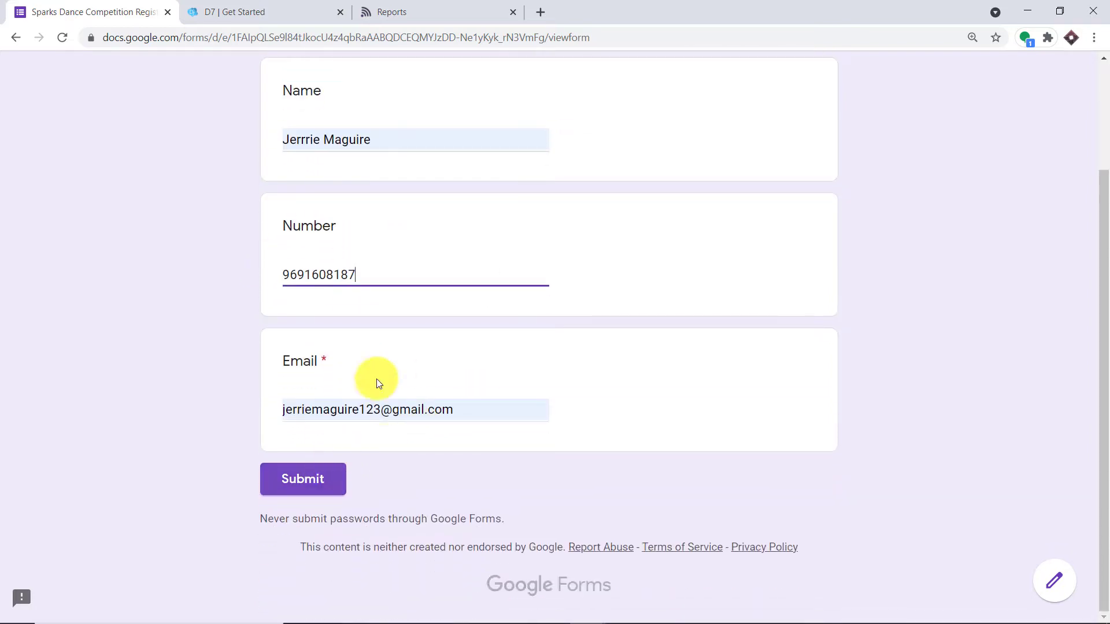
left_click(324, 477)
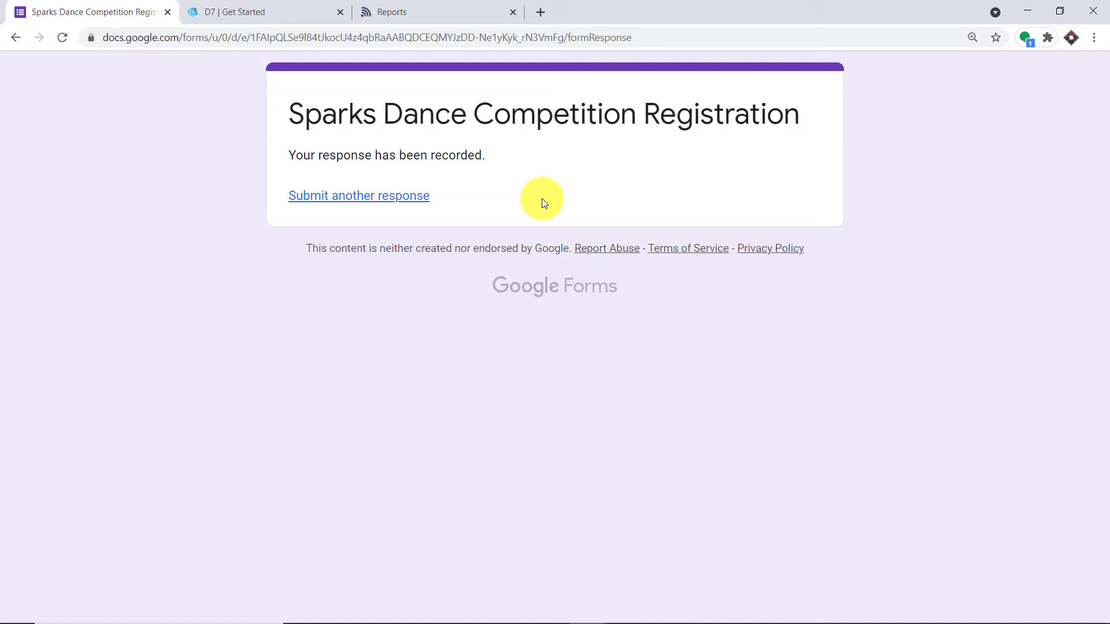
key("ctrl+3")
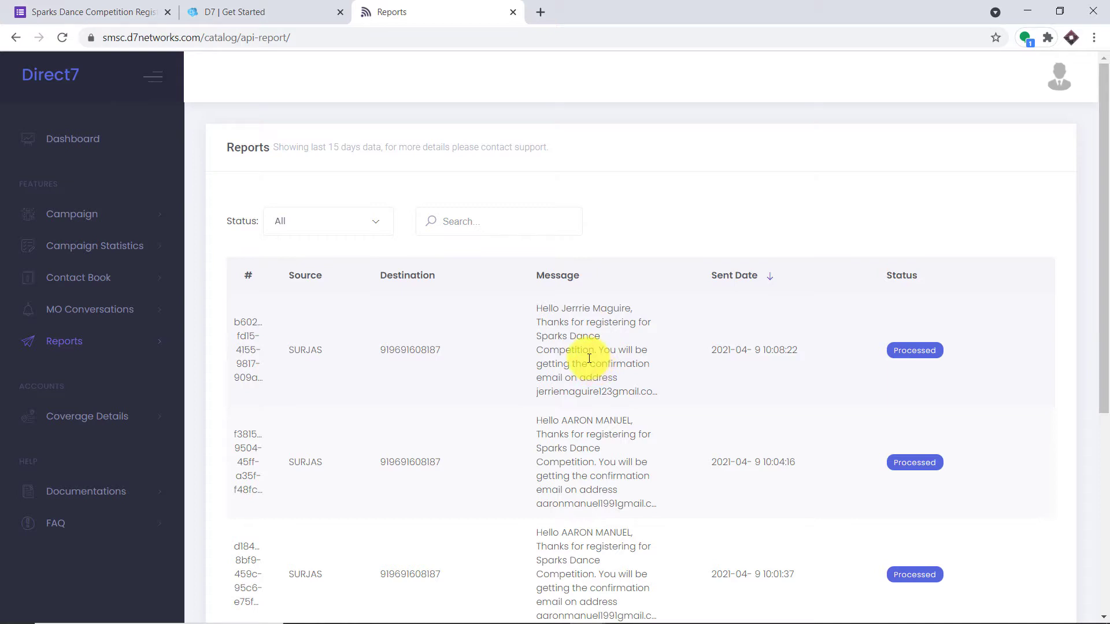
Go to pabbly.com in a new browser tab, sign in, and access the Connect application.
left_click(540, 12)
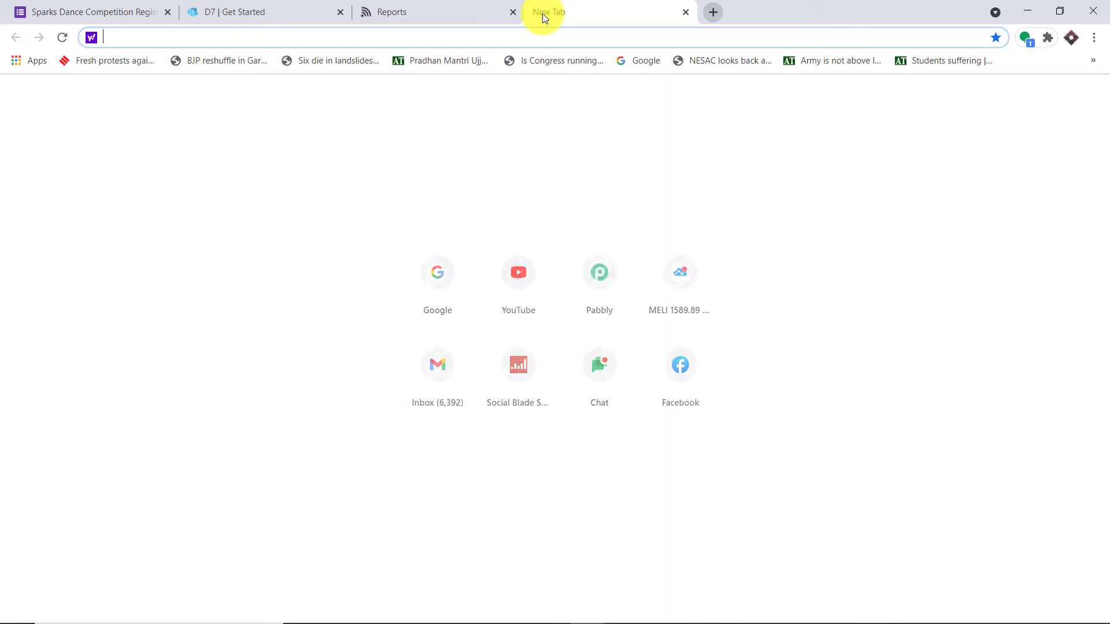
type("pabbly.com")
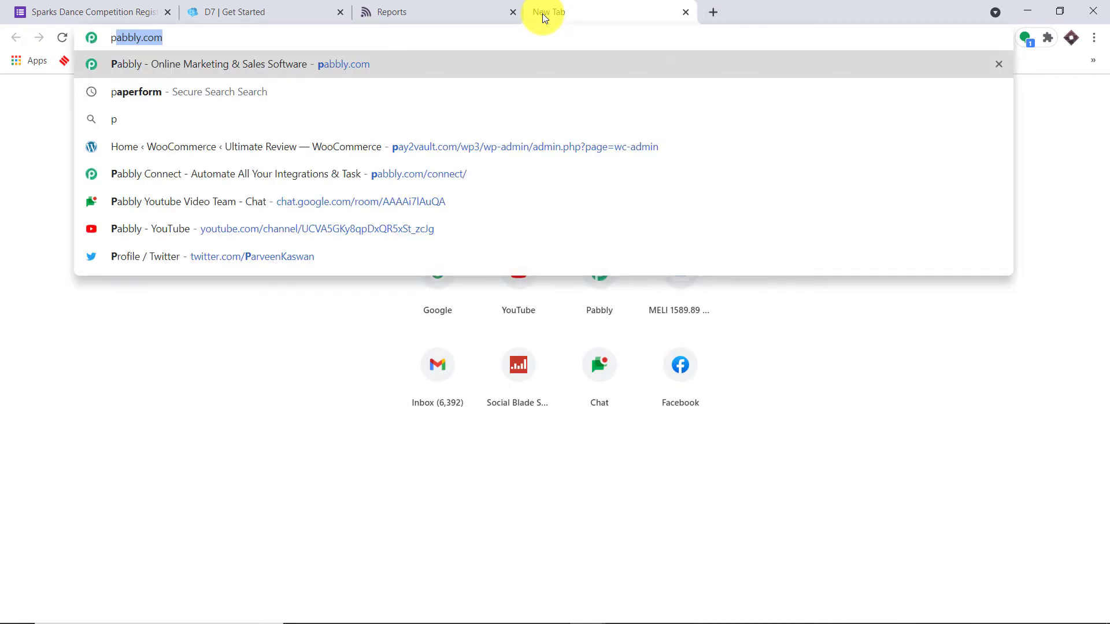
key("Return")
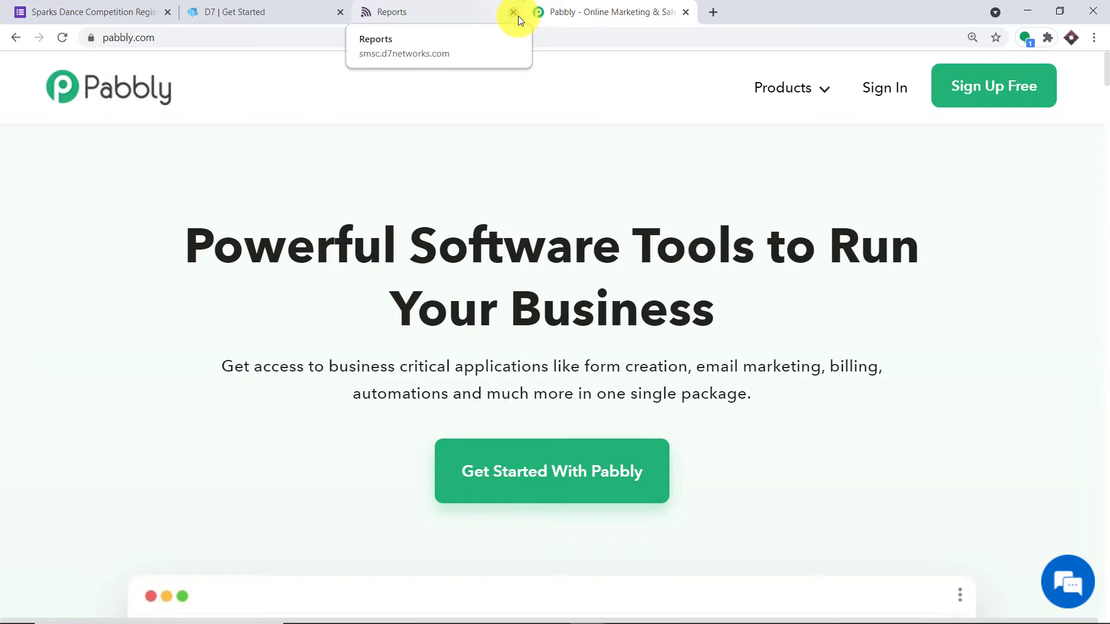
left_click(894, 84)
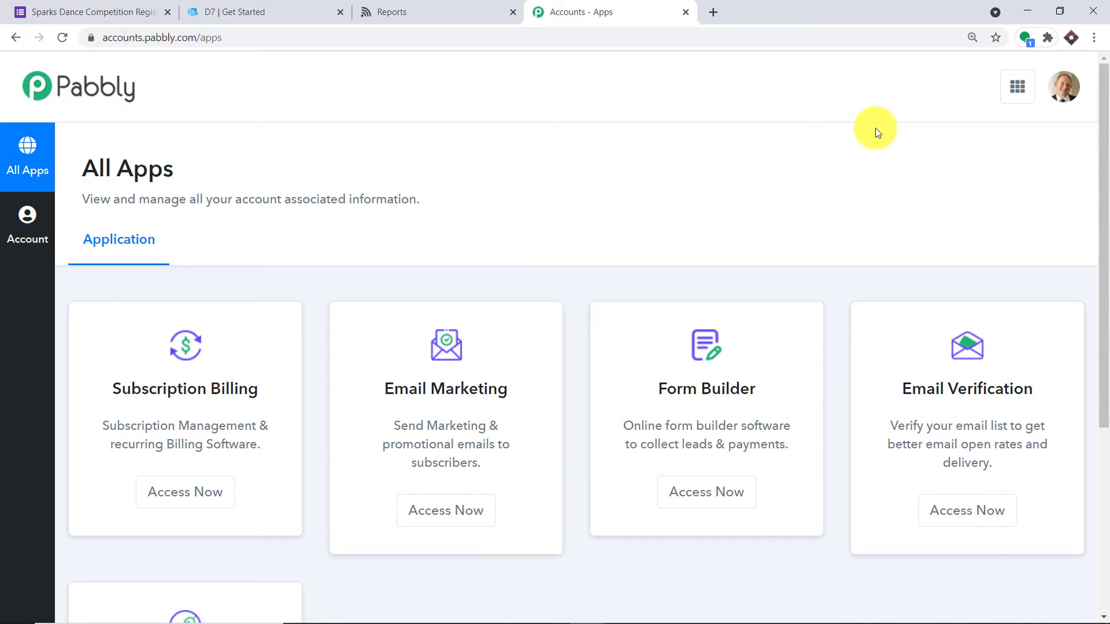
scroll(817, 153, "down", 5)
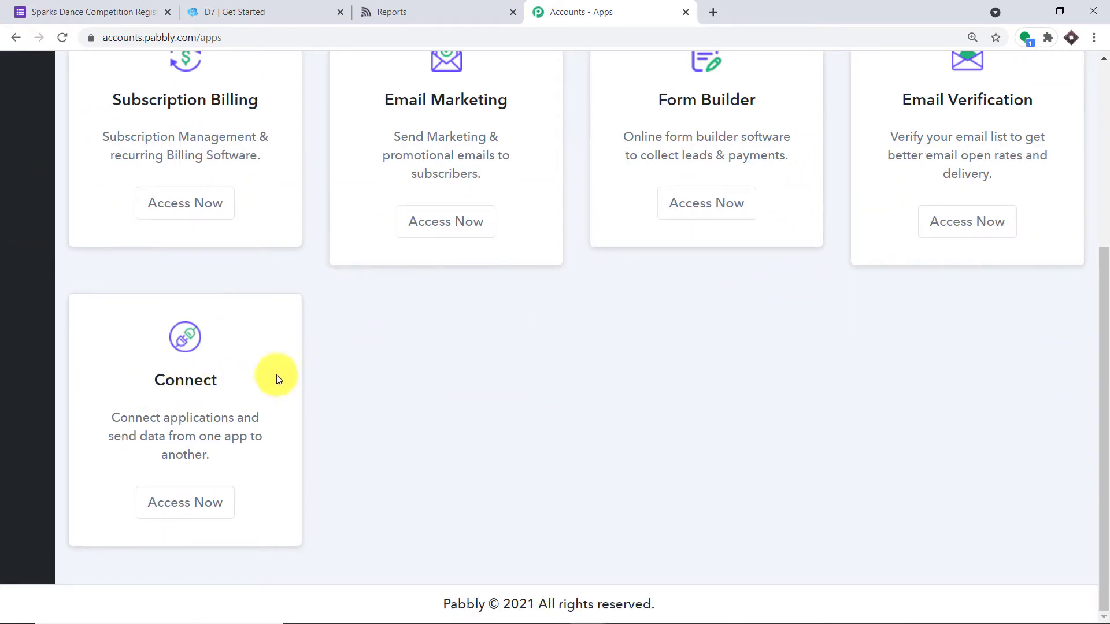
left_click(196, 502)
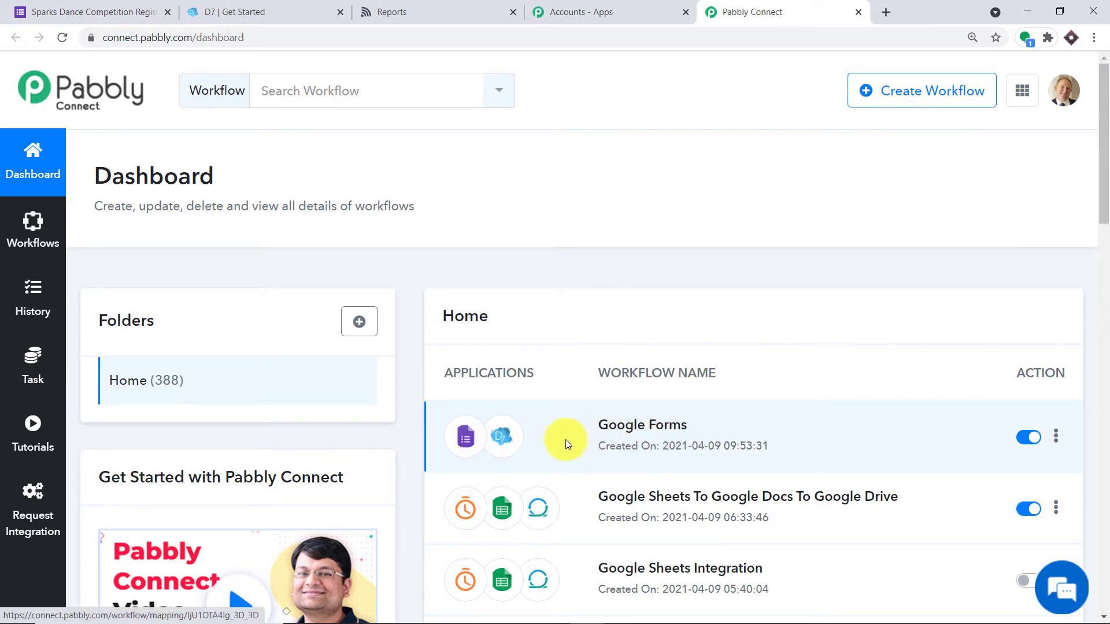
Turn off the existing Google Forms workflow and create a new workflow named "Google Forms To D7 to send SMS".
left_click(1027, 439)
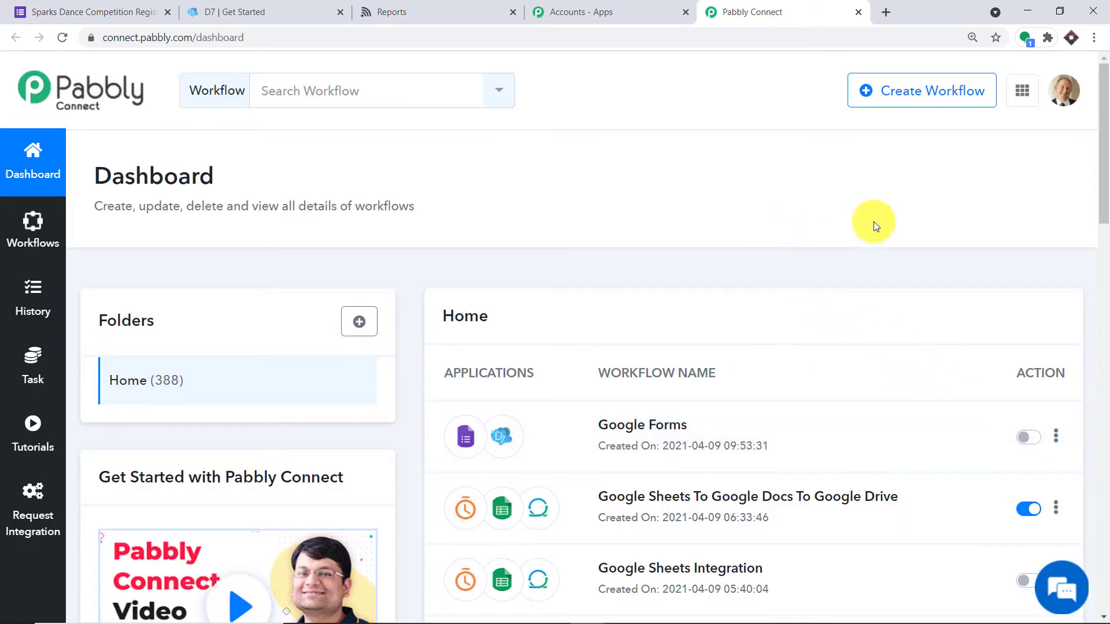
left_click(907, 97)
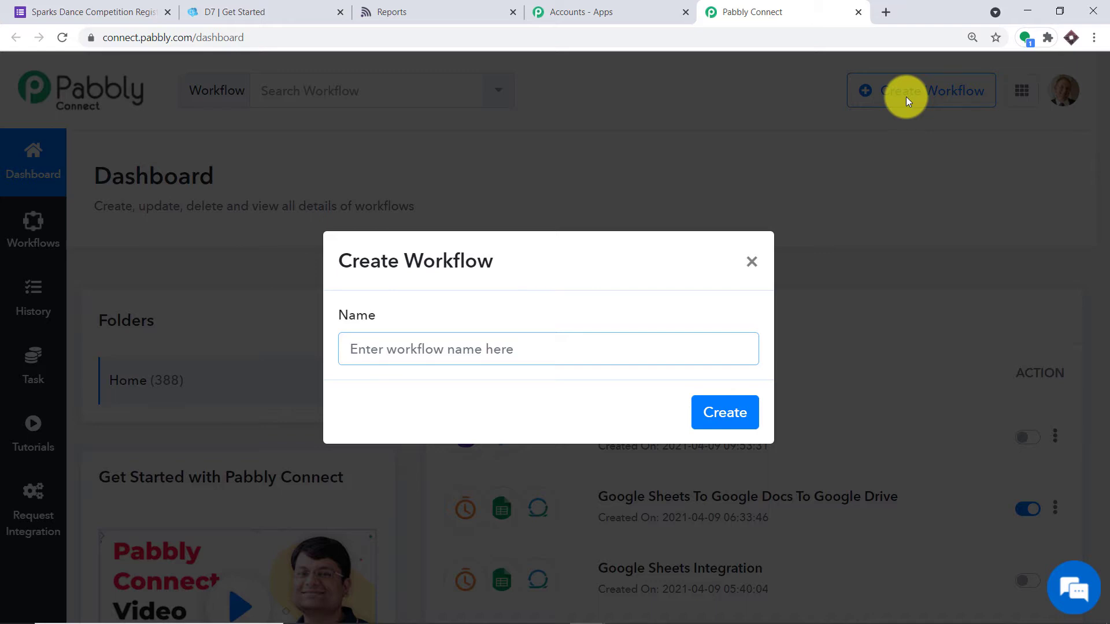
type("Goog")
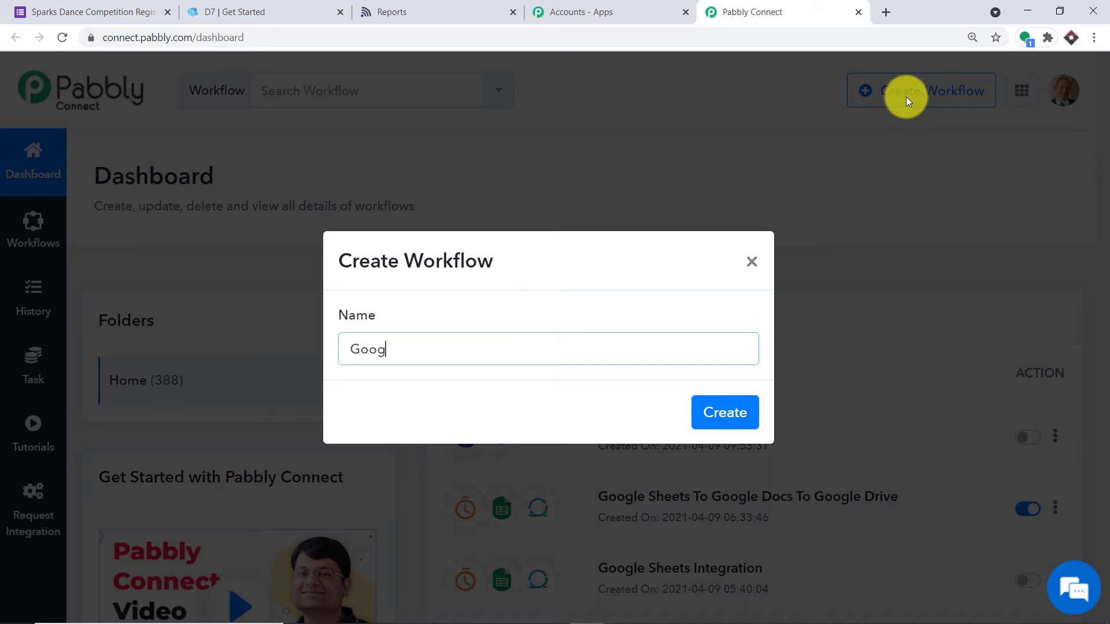
type("le Forms To D7 to se")
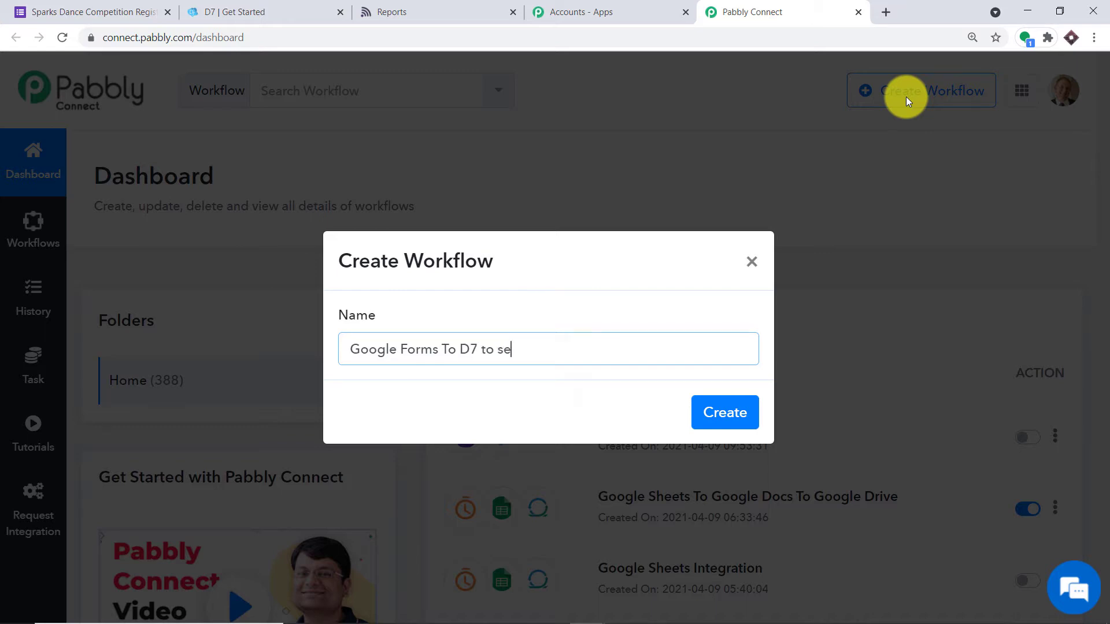
type("nd SMS")
left_click(731, 411)
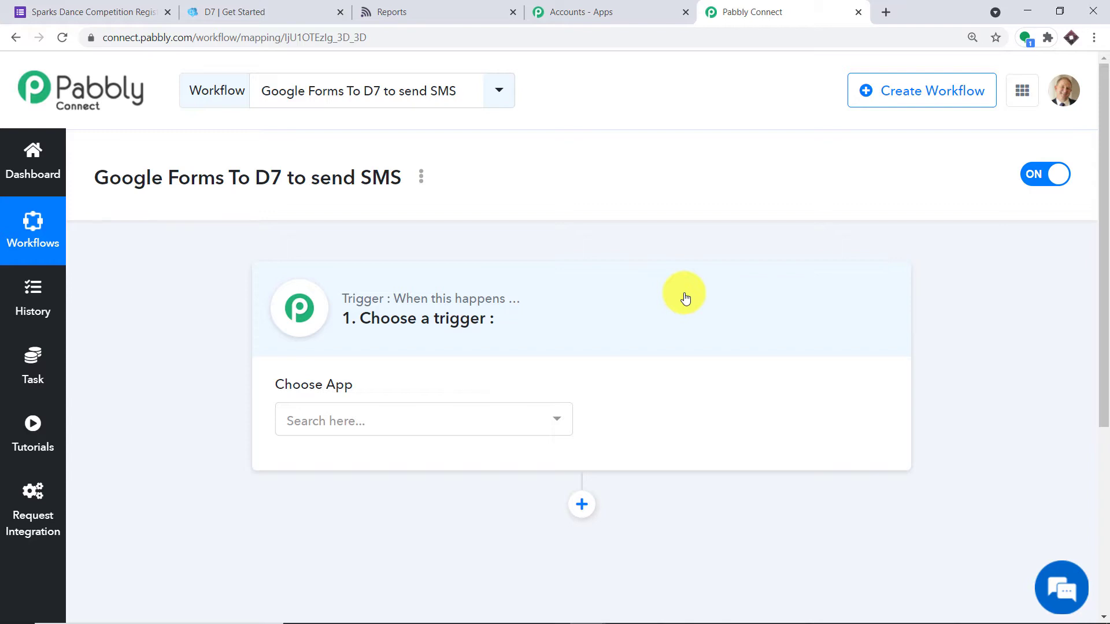
Set the workflow trigger to the Google Forms app with the New Response in Spreadsheet event.
scroll(685, 298, "down", 2)
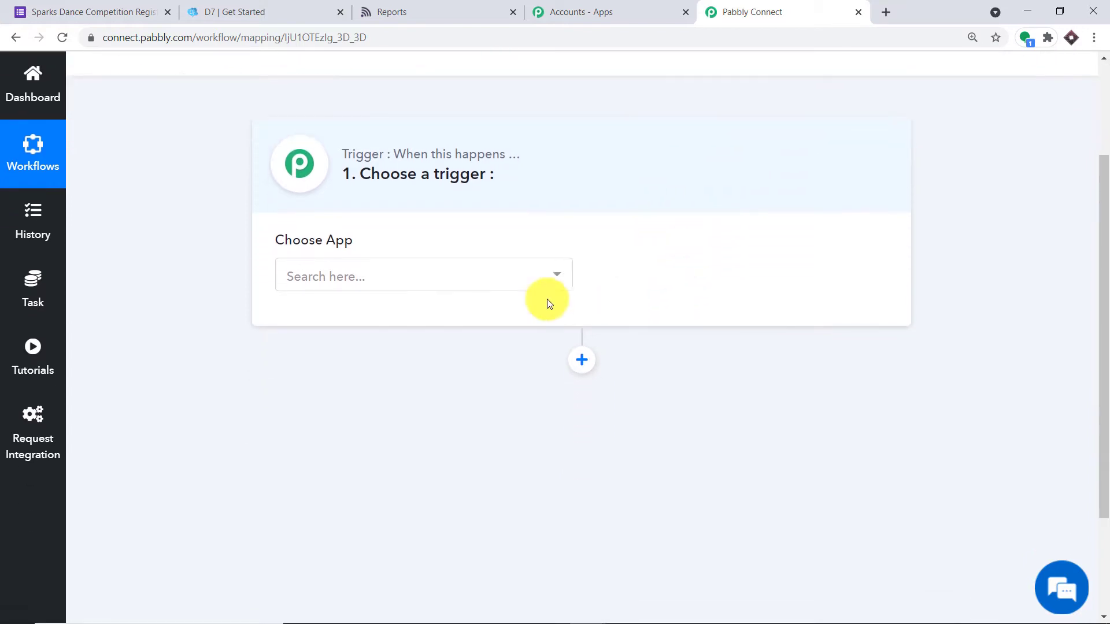
left_click(380, 277)
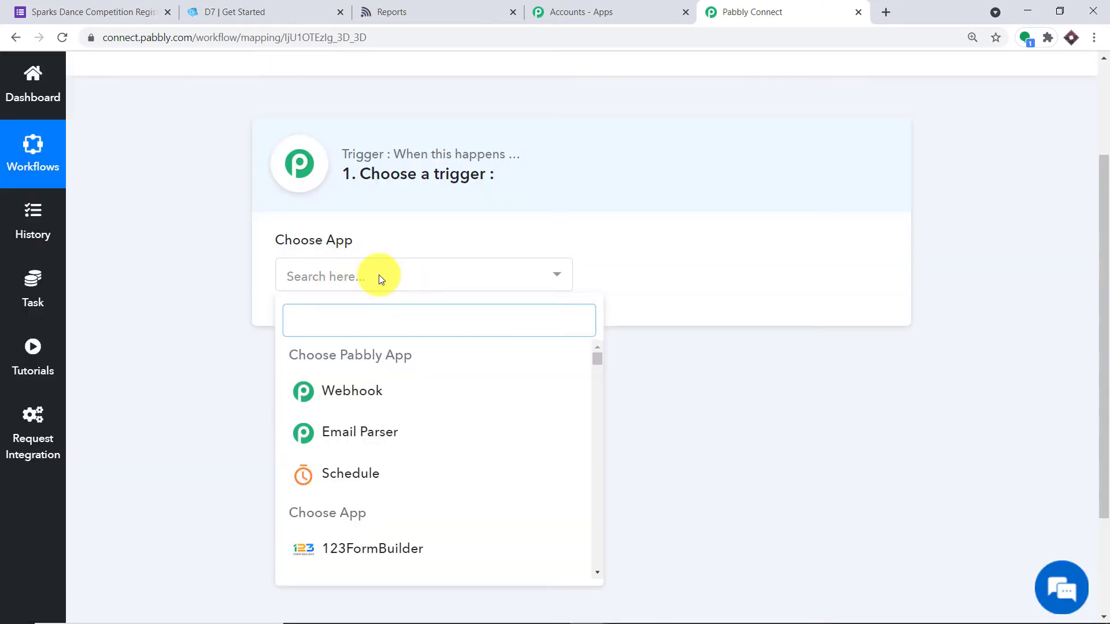
type("google")
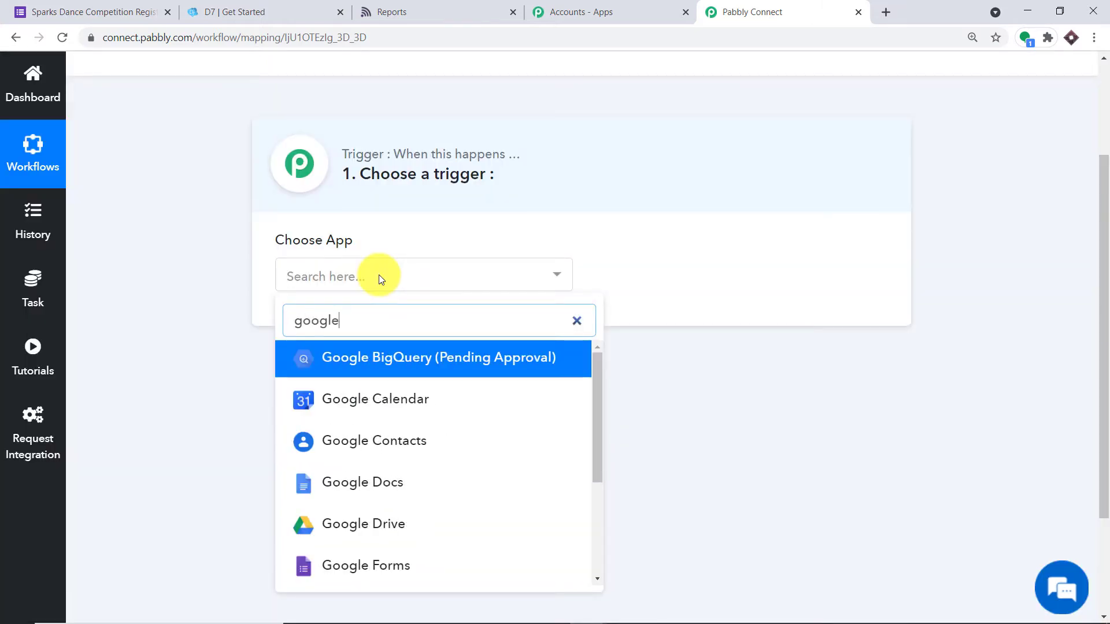
left_click(389, 564)
left_click(629, 267)
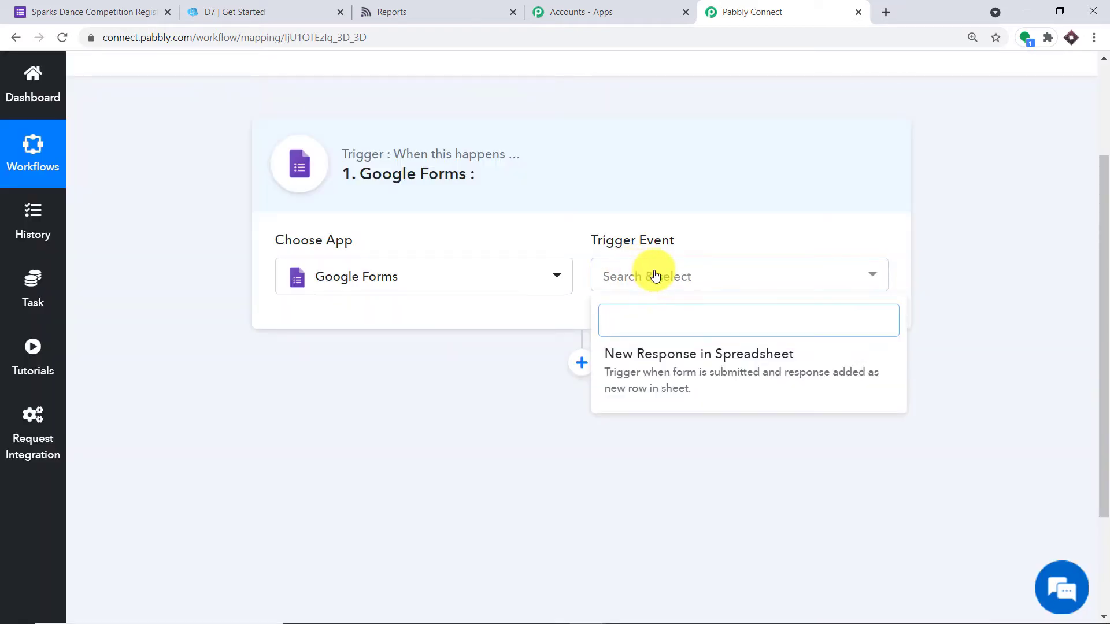
left_click(672, 368)
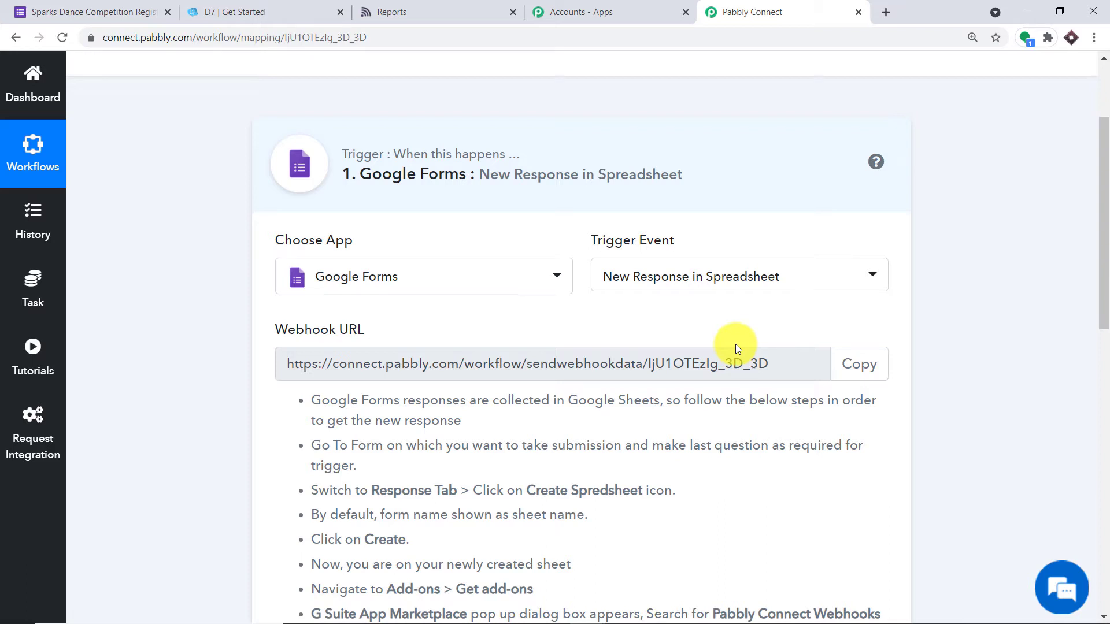
left_click(712, 274)
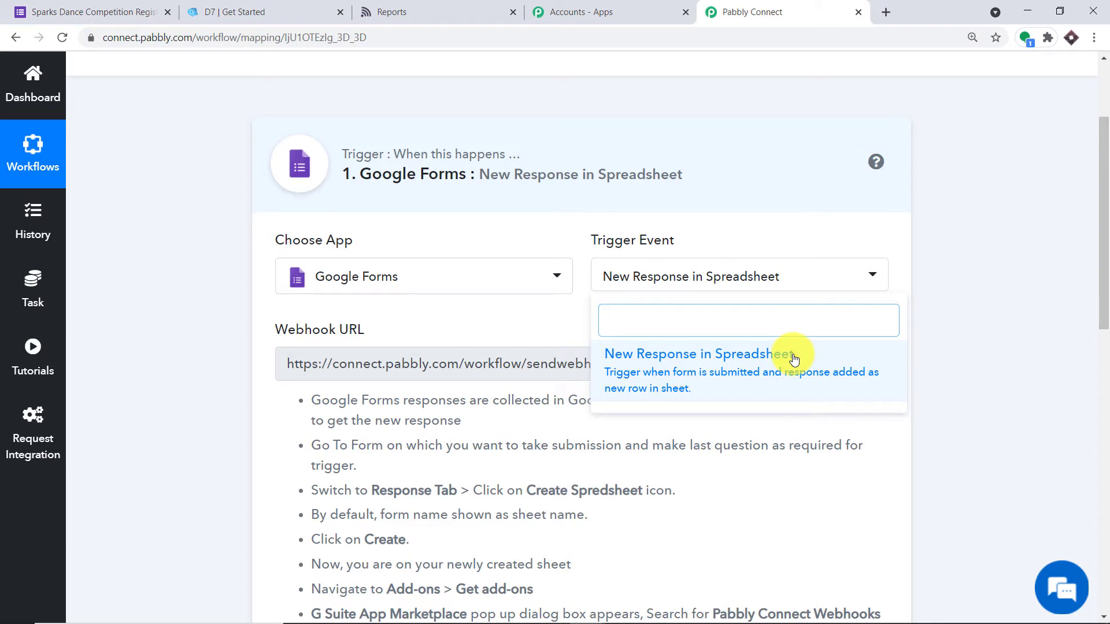
Open Google Forms in a new browser tab and start a blank form.
left_click(889, 11)
type("g")
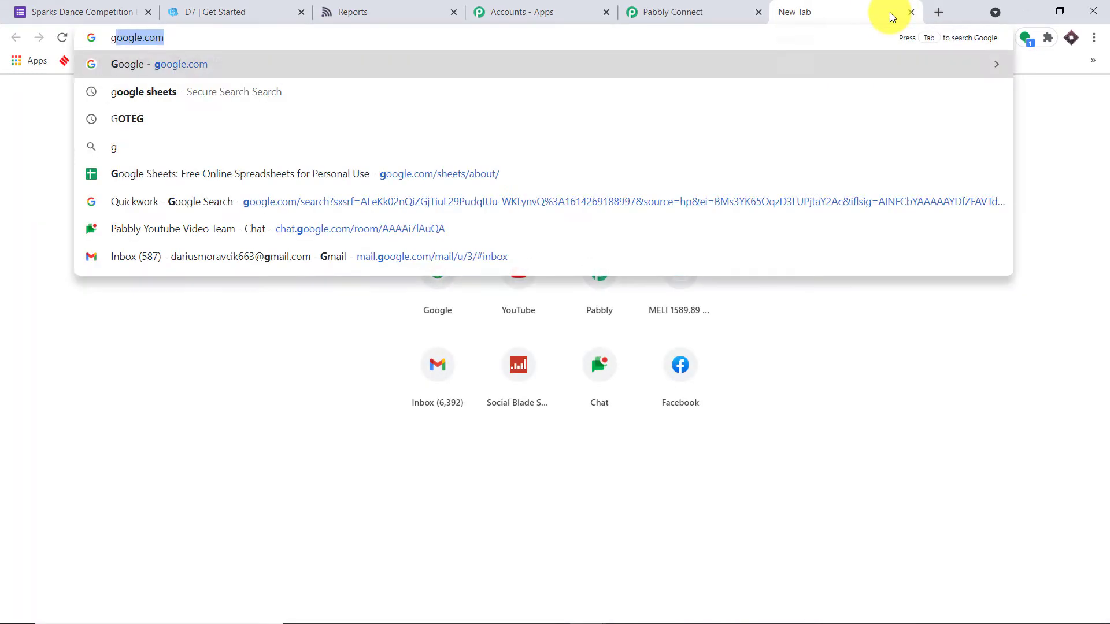
type("oogle form")
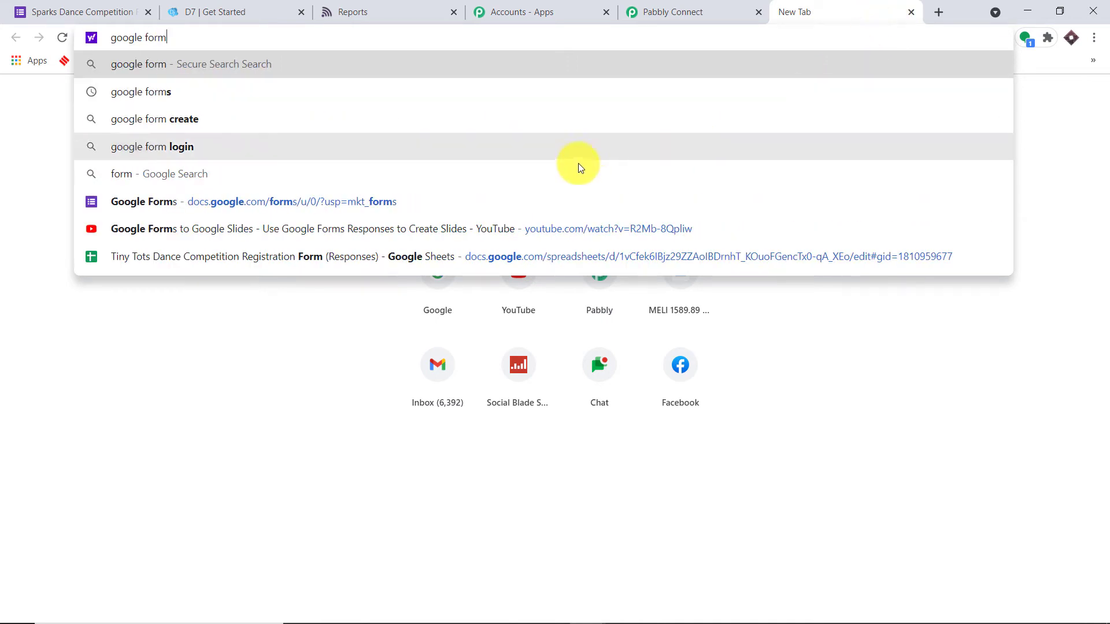
left_click(477, 203)
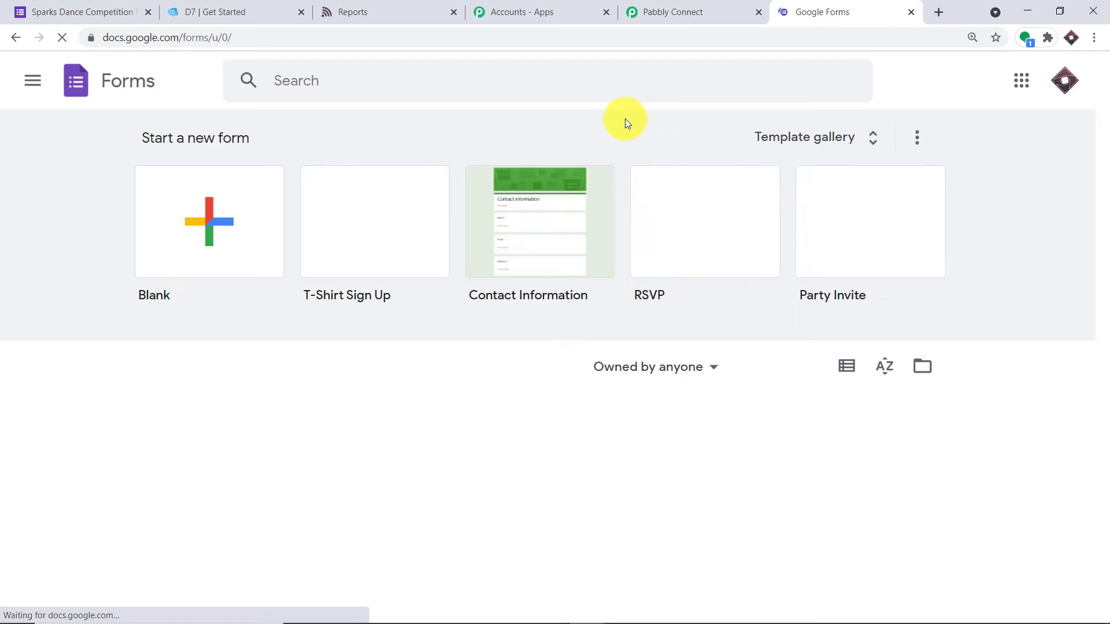
left_click(213, 241)
Title the form "Tiktok Singing Competition Registration", correcting the misspelled word to "Singing".
left_click(293, 205)
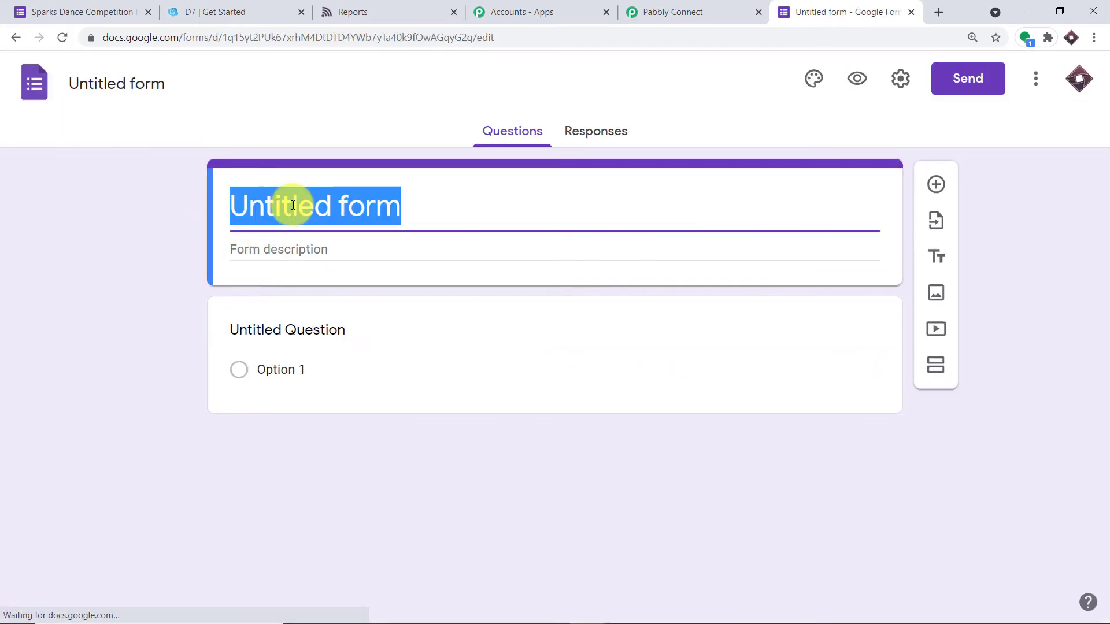
key("BackSpace")
type("T")
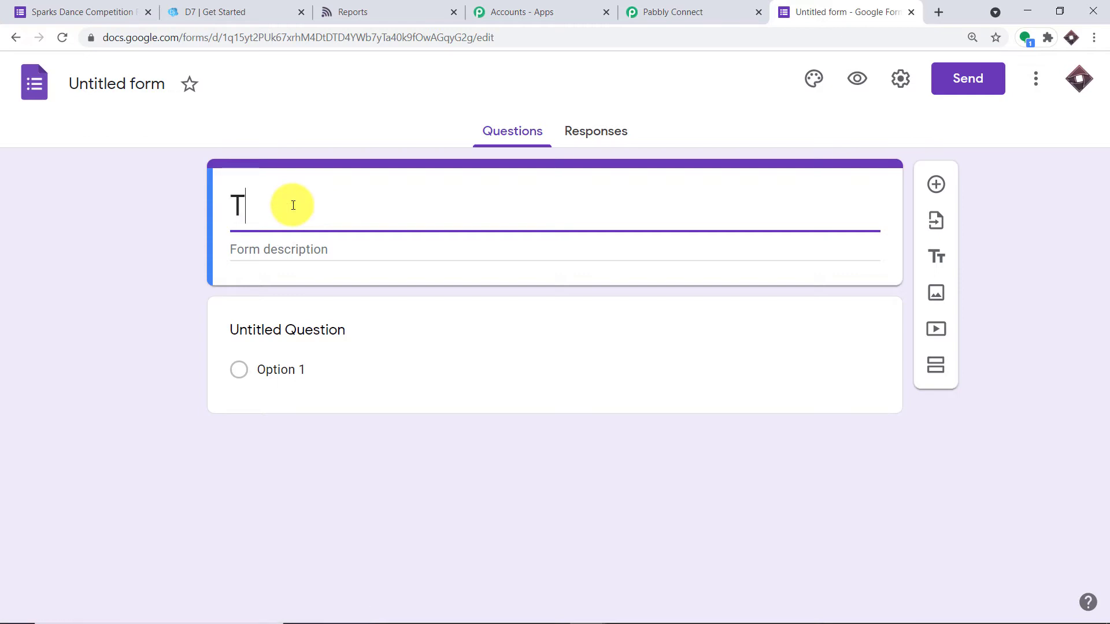
type("ikt")
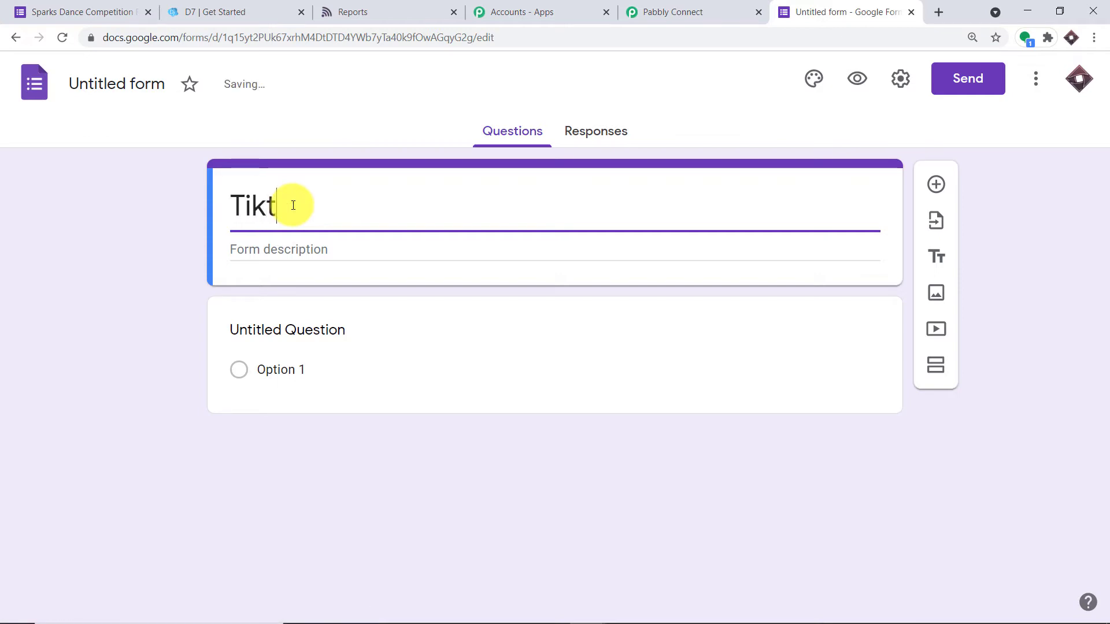
type("ok")
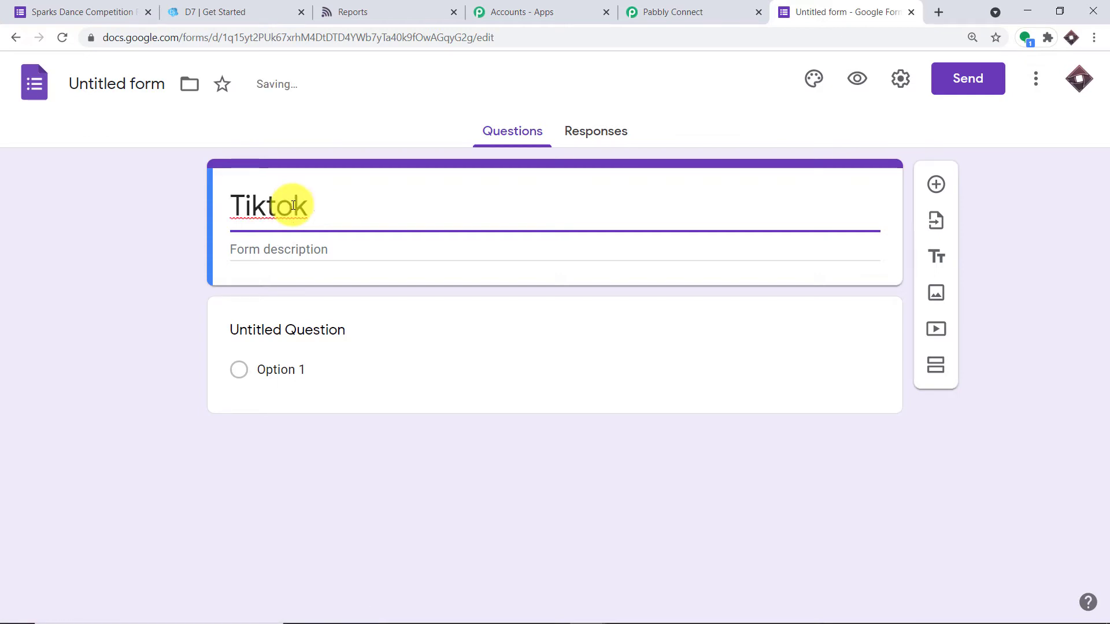
type(" Sign")
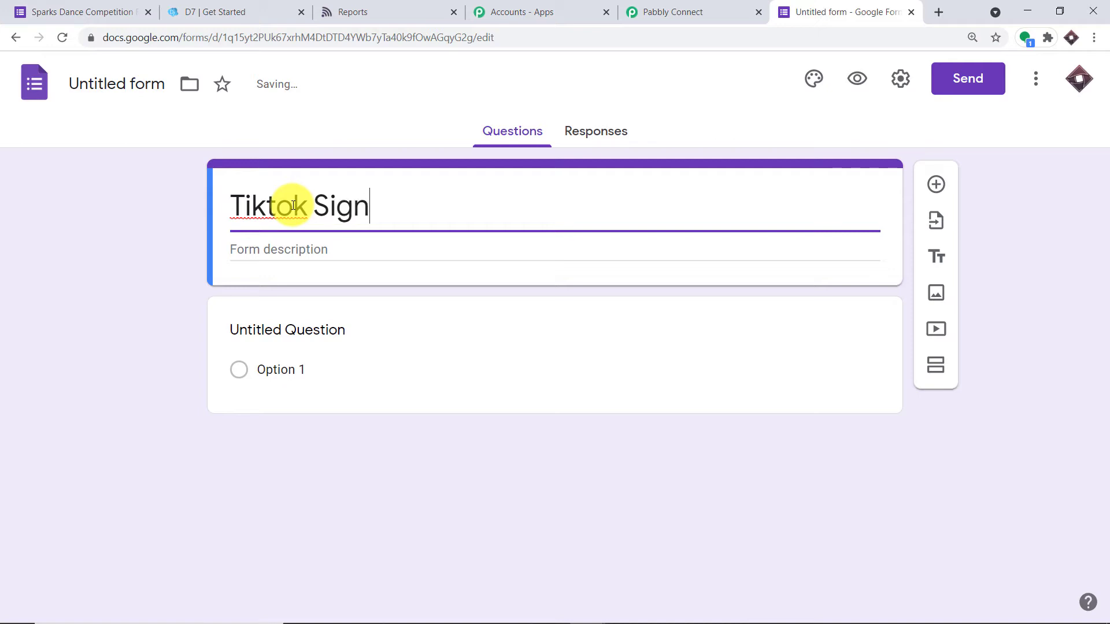
type("ig ")
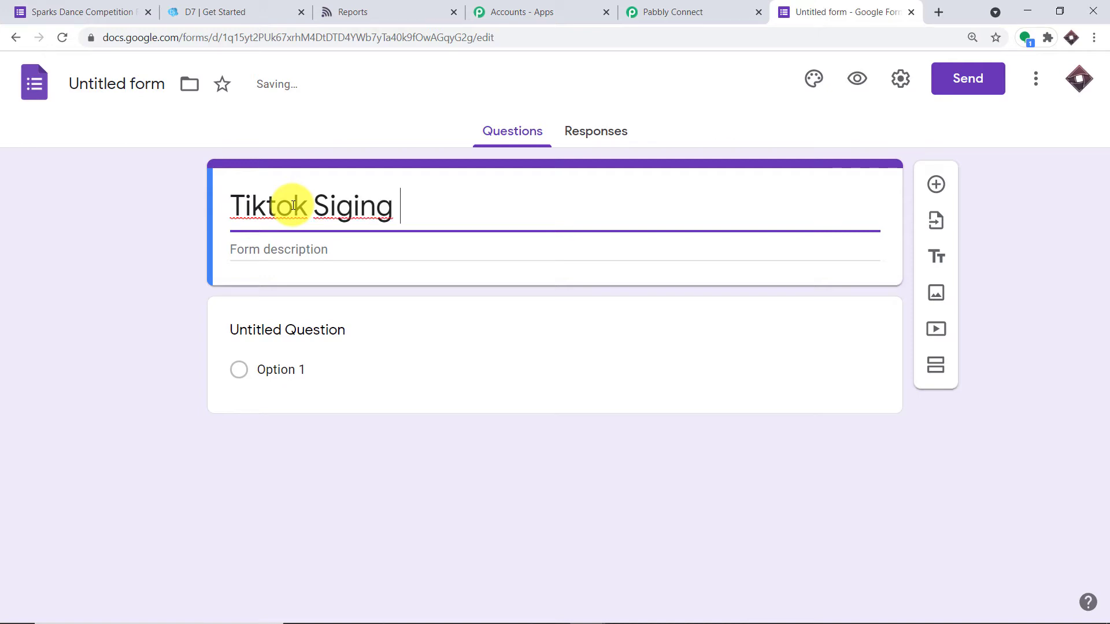
type("Competitio")
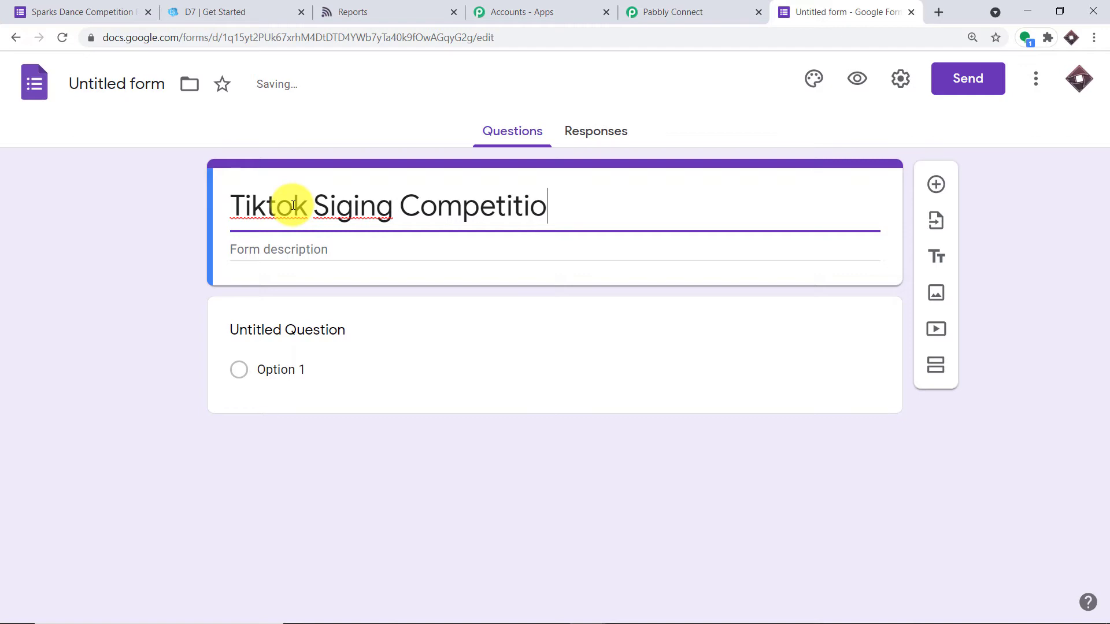
type("n Te")
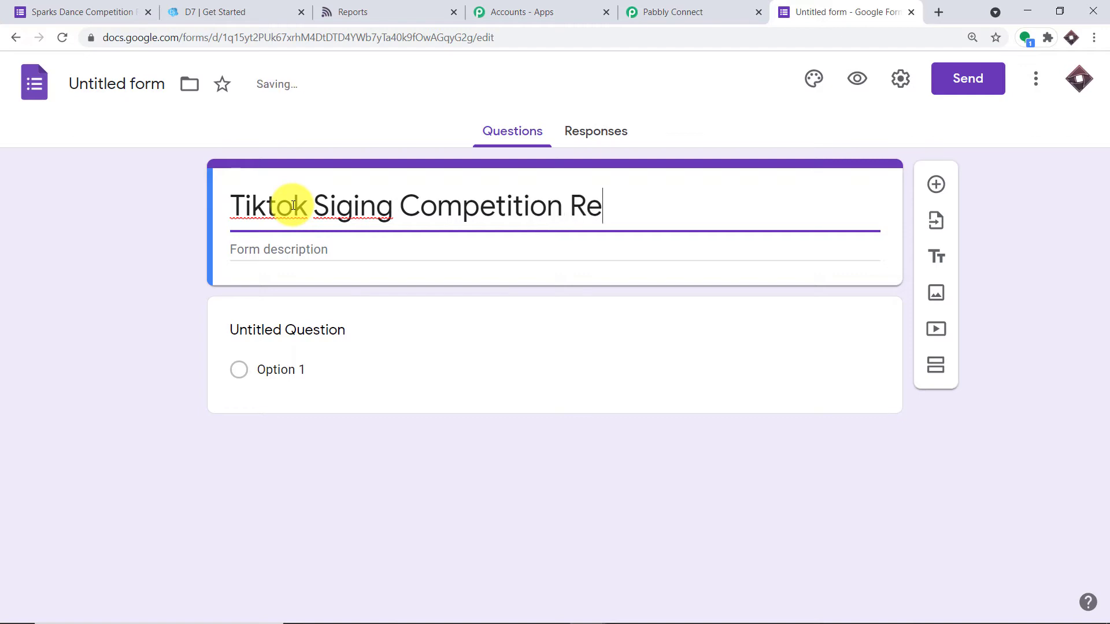
type("gistration")
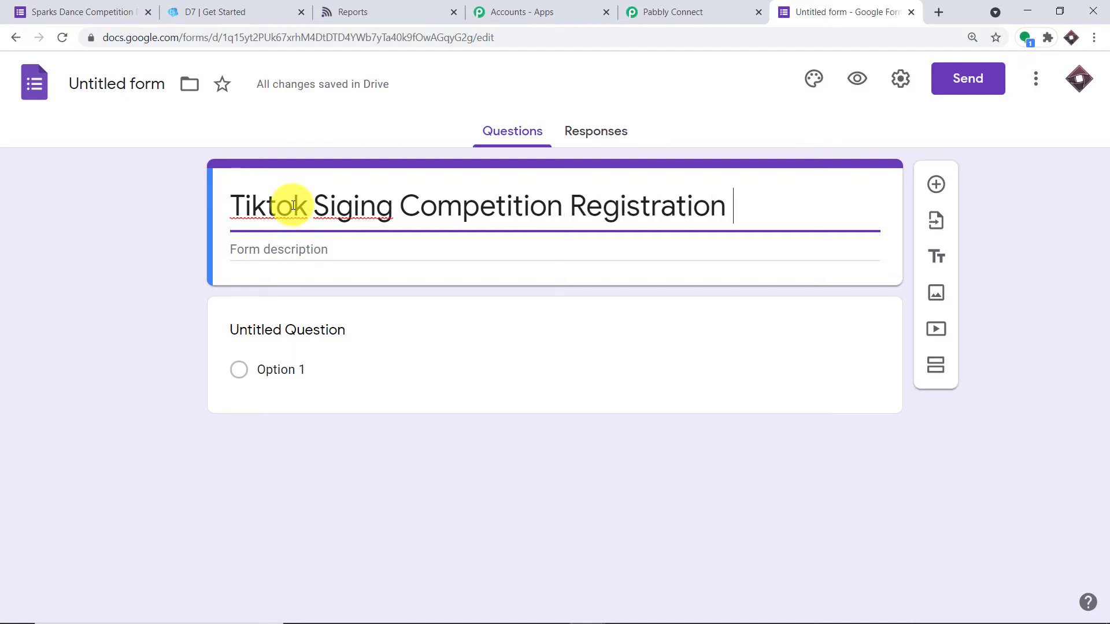
right_click(366, 206)
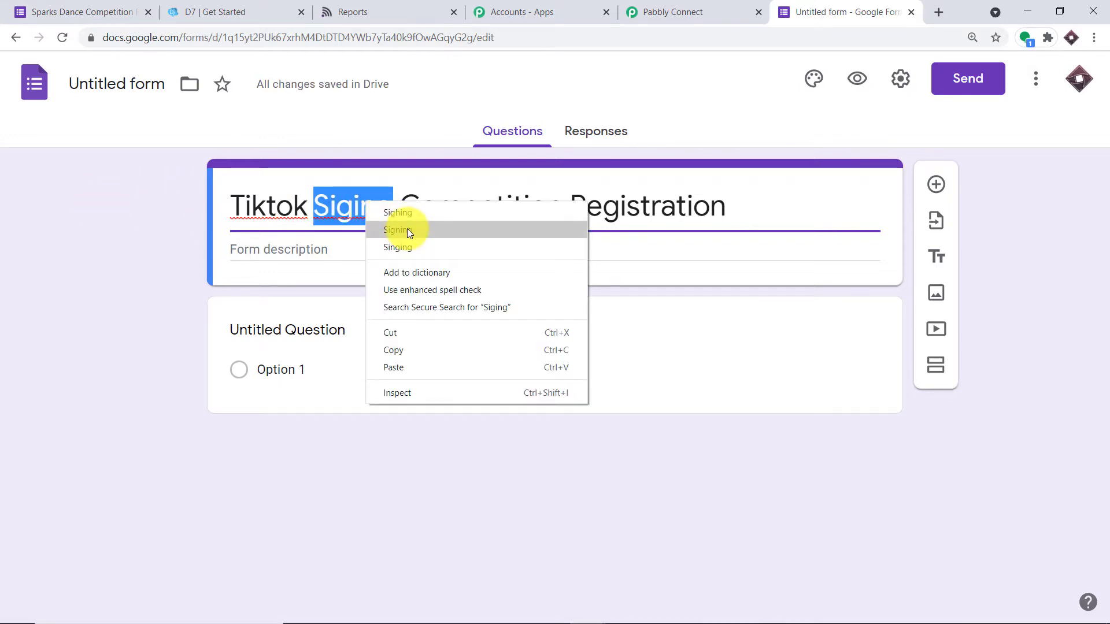
left_click(407, 249)
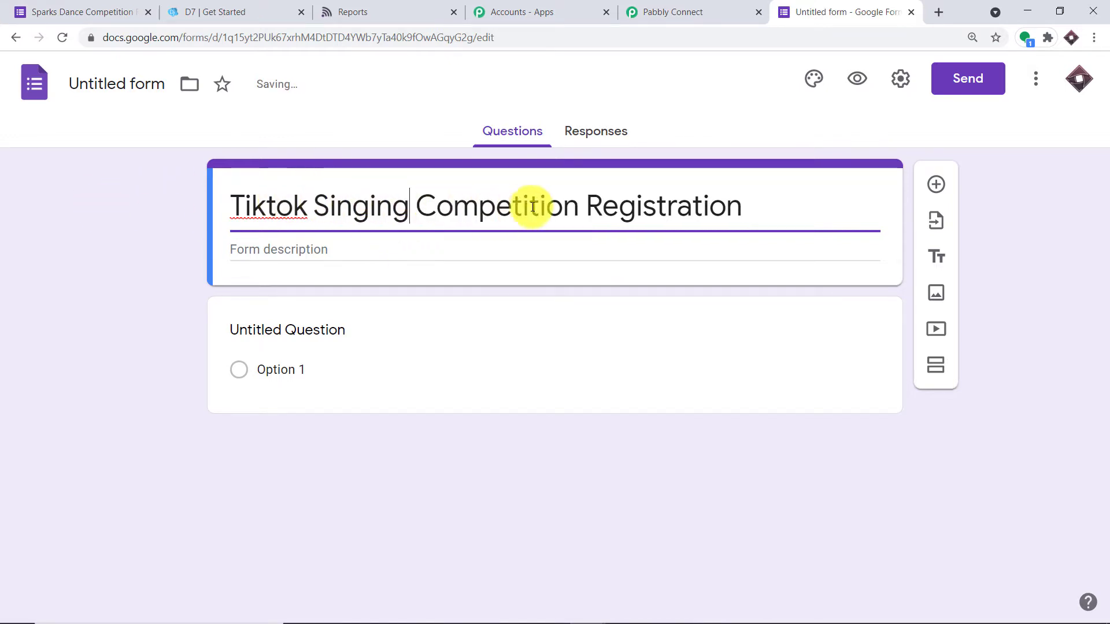
Set up three short-answer questions in the form titled Name, Email and Number.
left_click(323, 320)
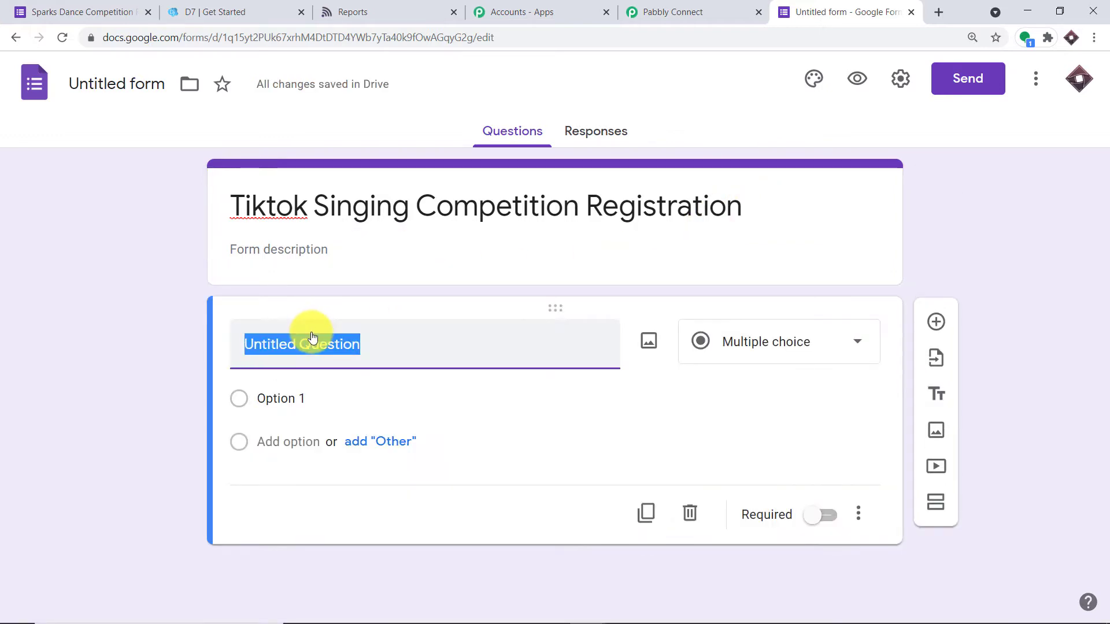
key("BackSpace")
type("Name")
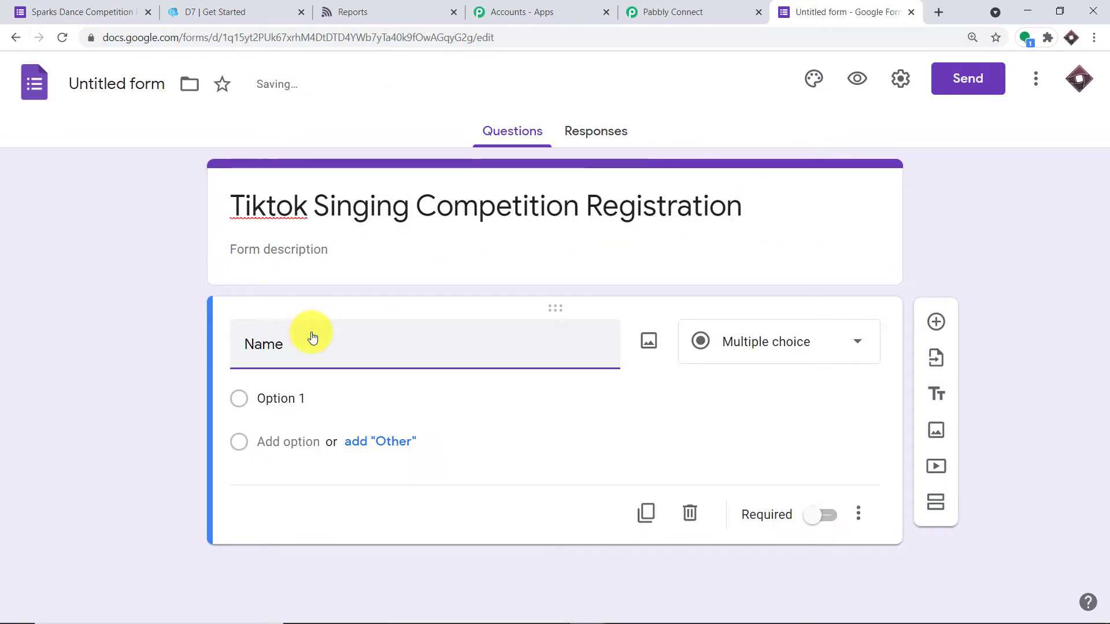
left_click(936, 322)
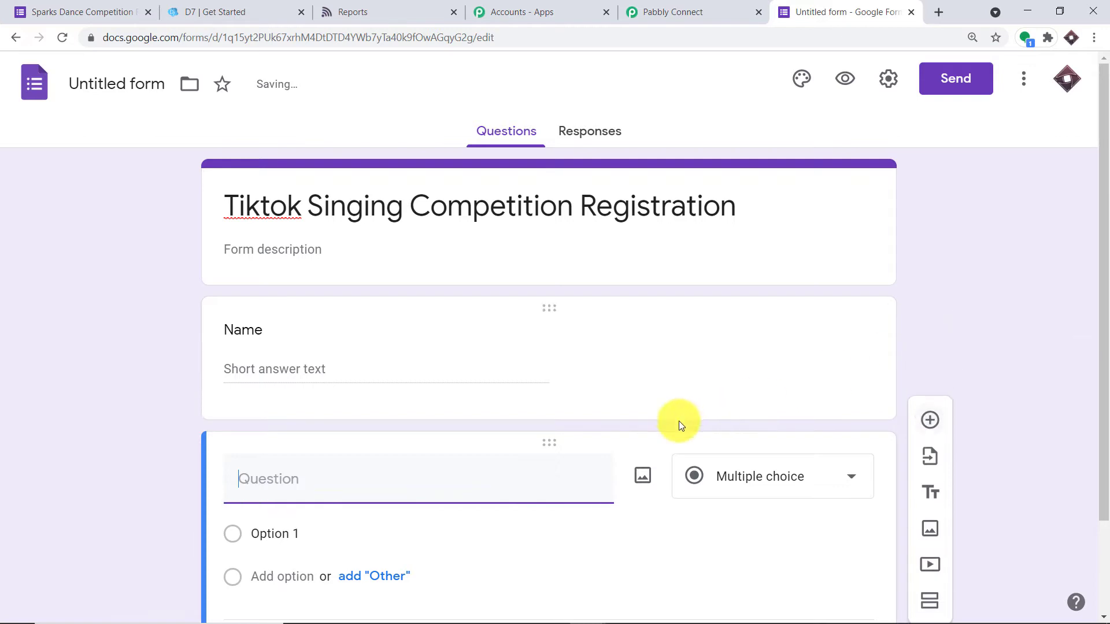
type("Email")
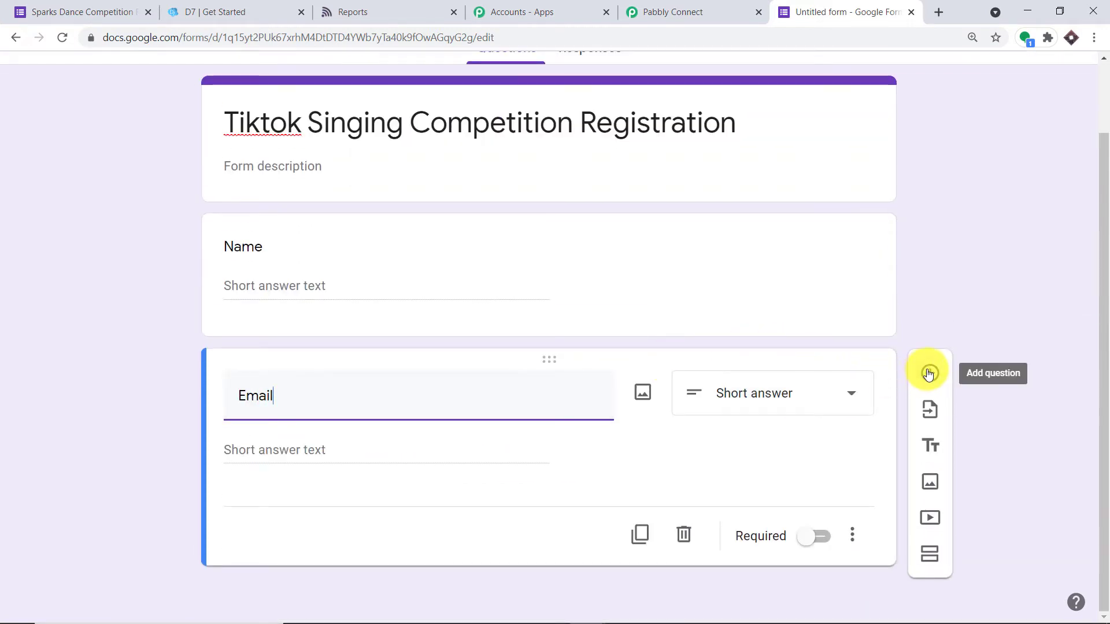
left_click(926, 371)
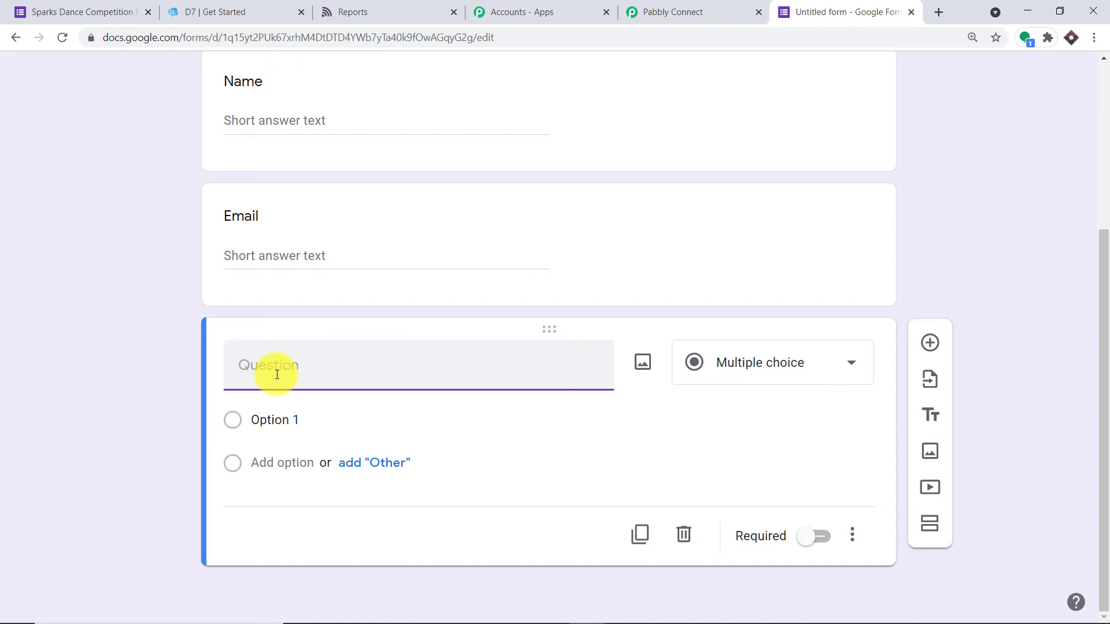
type("P")
type("umber")
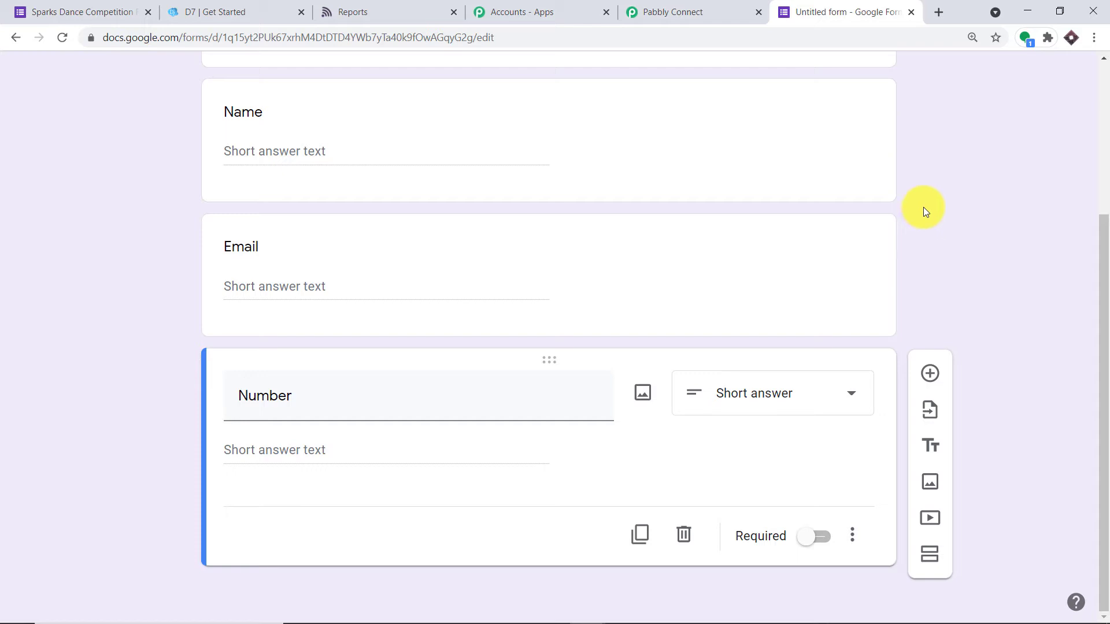
Close the old Sparks Dance Competition browser tab and make the Number question required.
scroll(874, 159, "up", 4)
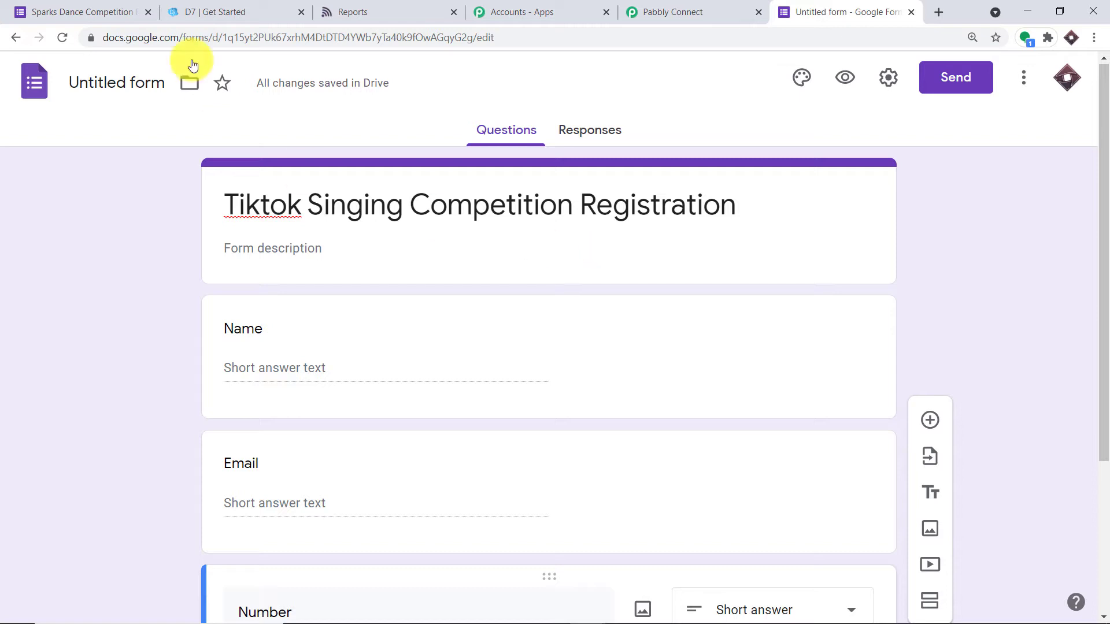
left_click(148, 11)
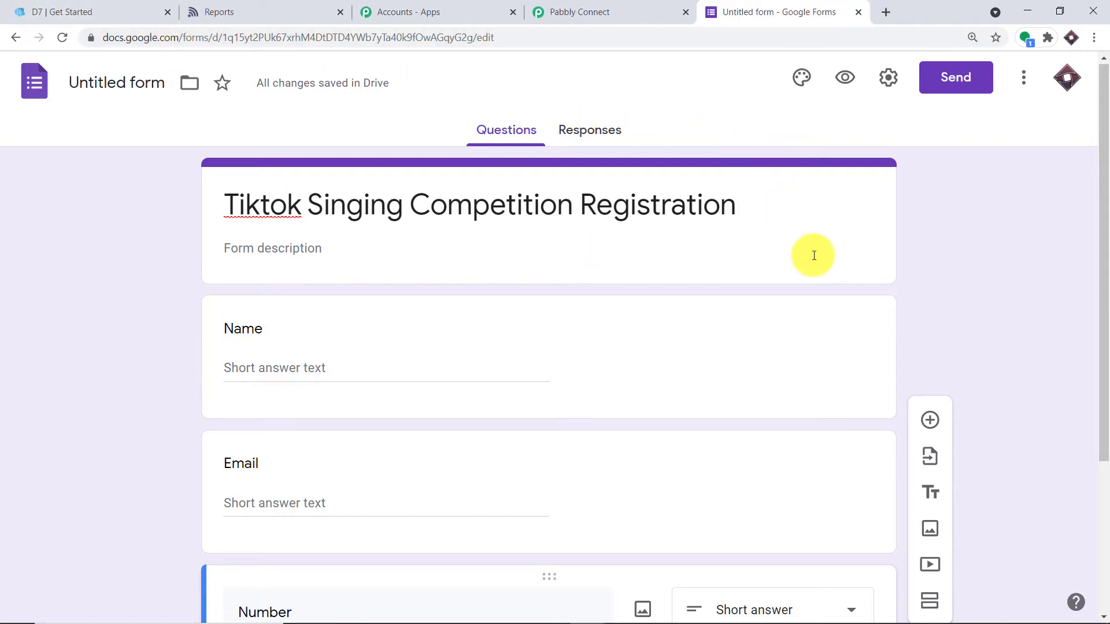
scroll(805, 258, "down", 4)
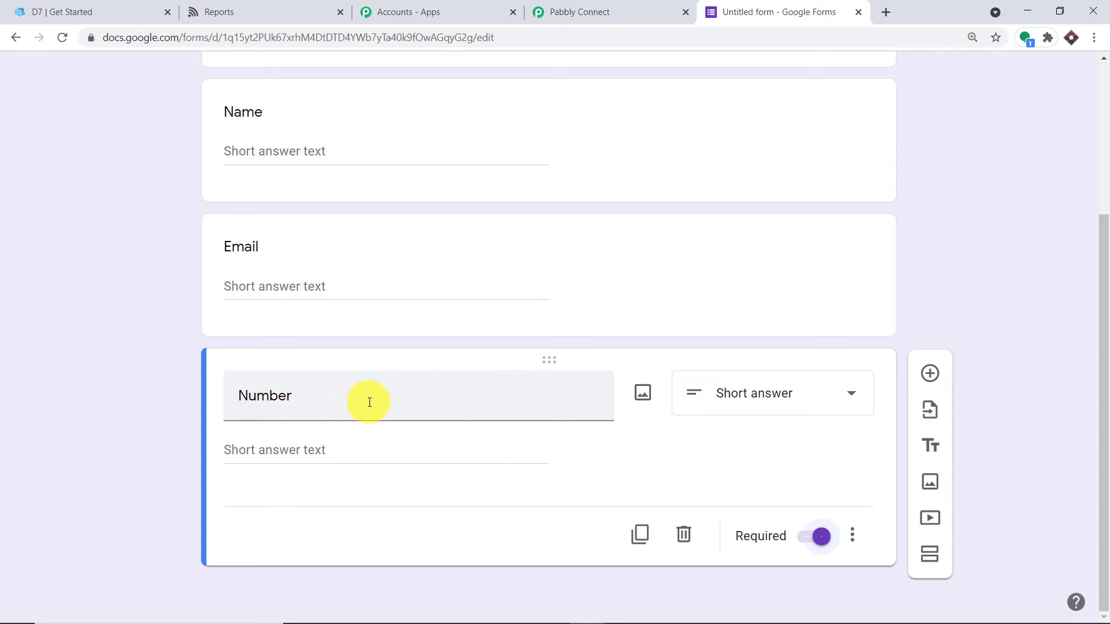
scroll(370, 402, "up", 4)
Rename the untitled form file to match its title, Tiktok Singing Competition Registration.
left_click(144, 90)
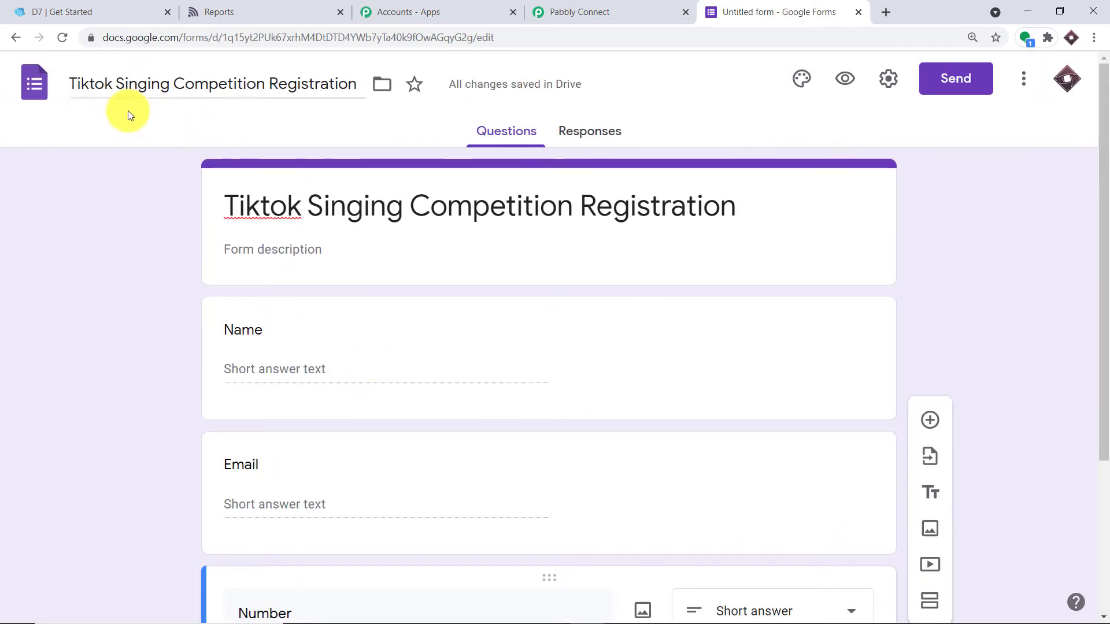
scroll(608, 208, "down", 4)
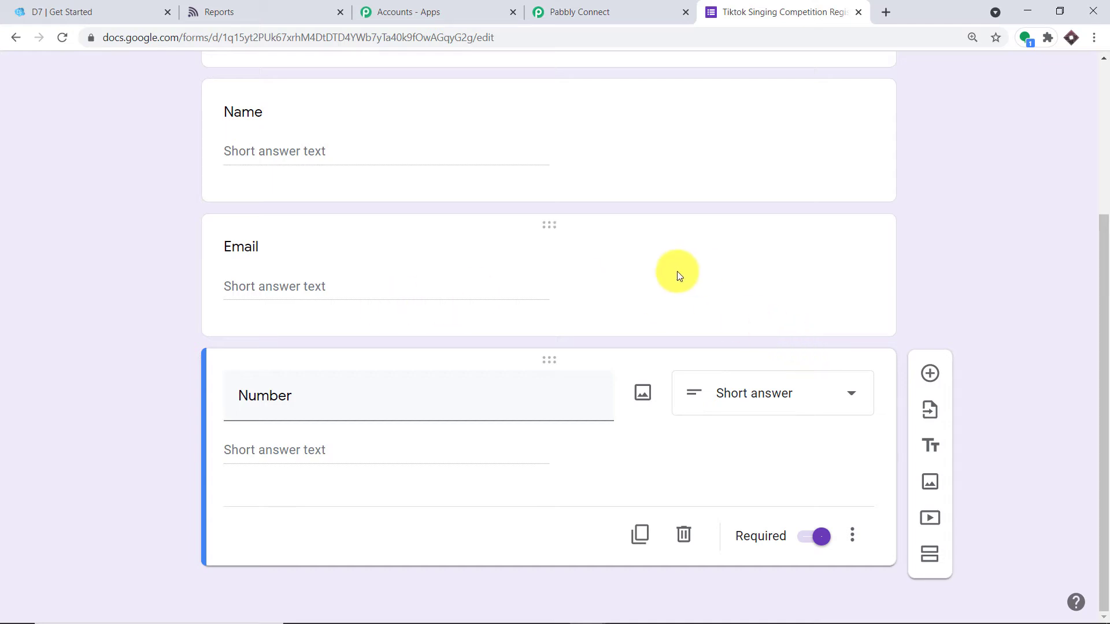
scroll(614, 272, "up", 4)
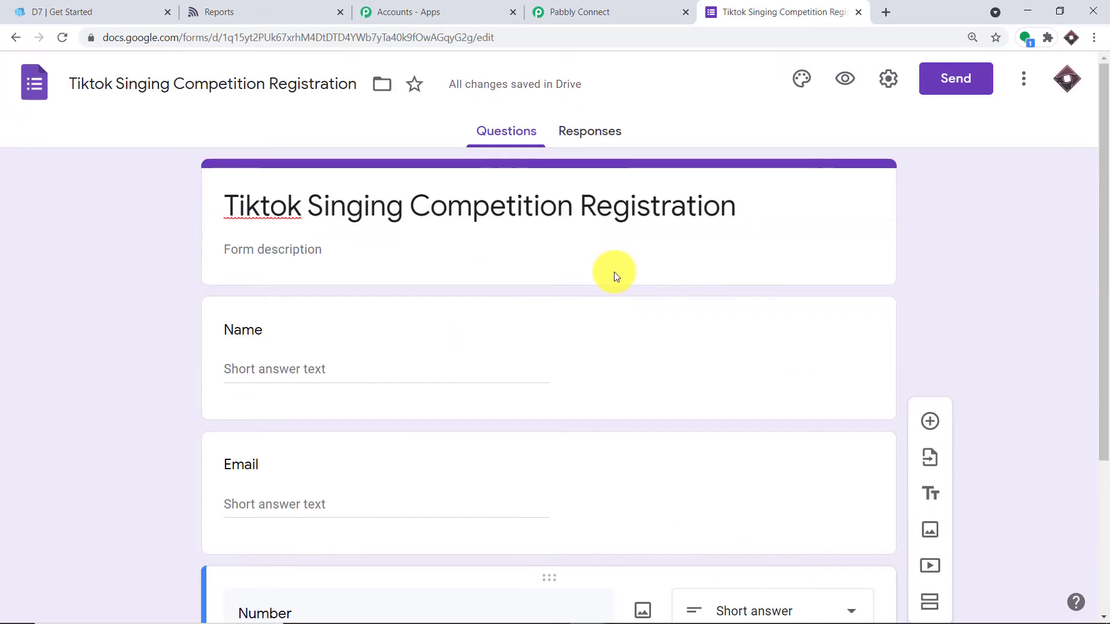
Link the form's responses to a new spreadsheet with the suggested name.
left_click(599, 137)
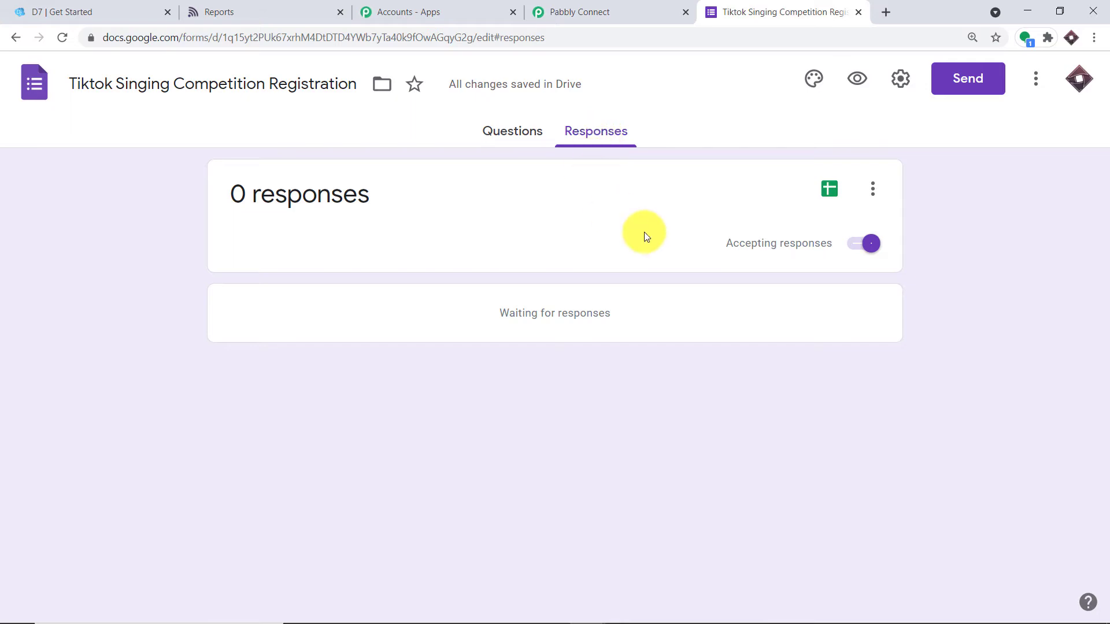
left_click(831, 189)
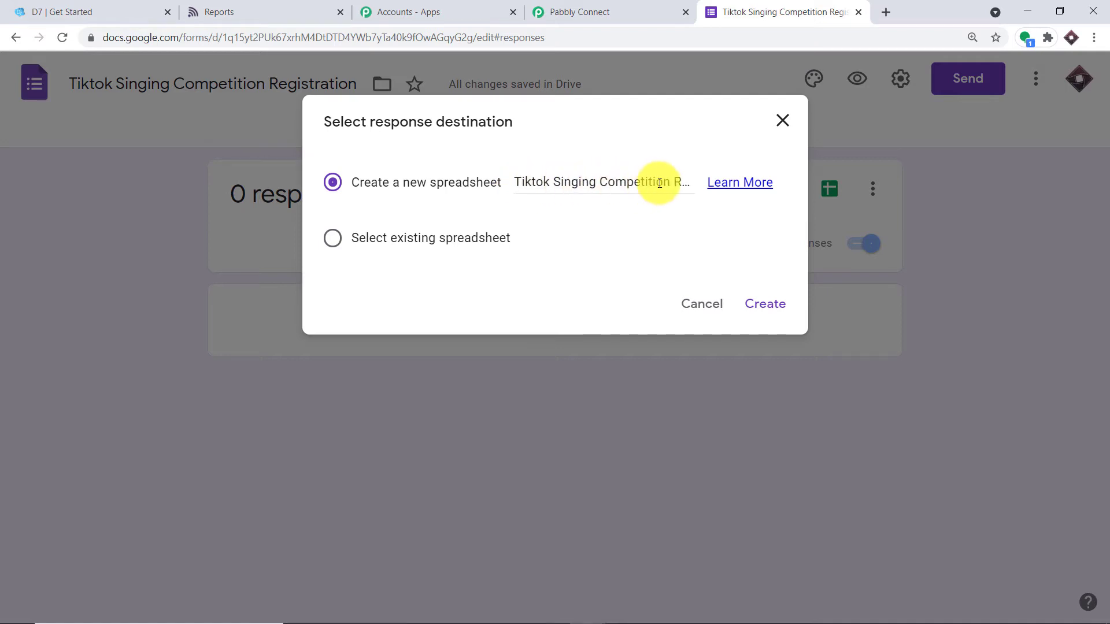
left_click(766, 304)
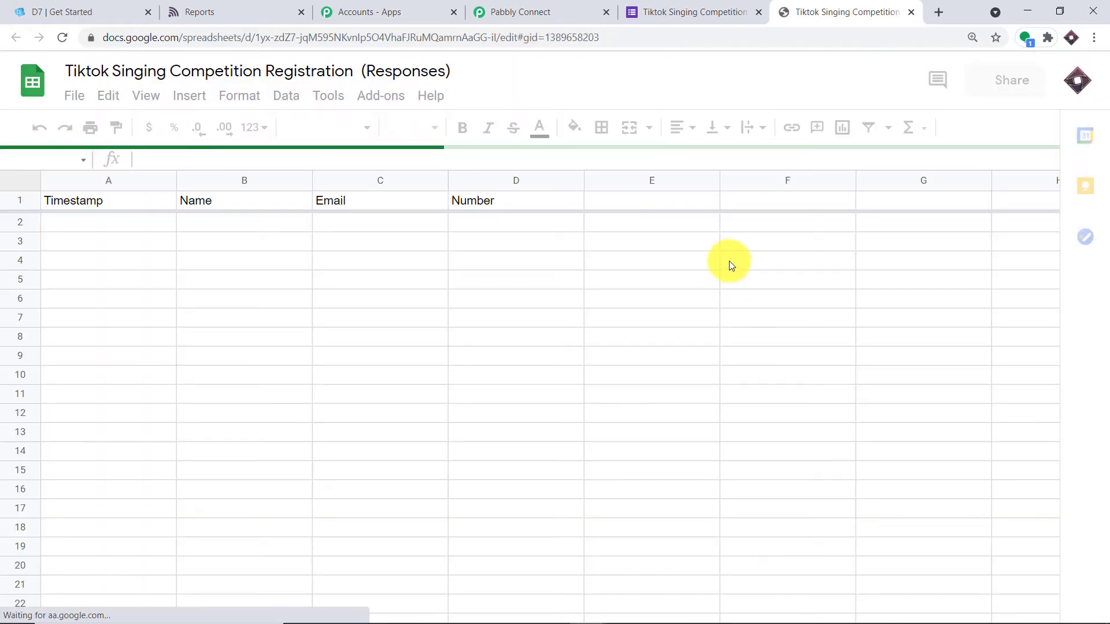
Compare the form's questions with the column headers in the linked response spreadsheet.
left_click(665, 12)
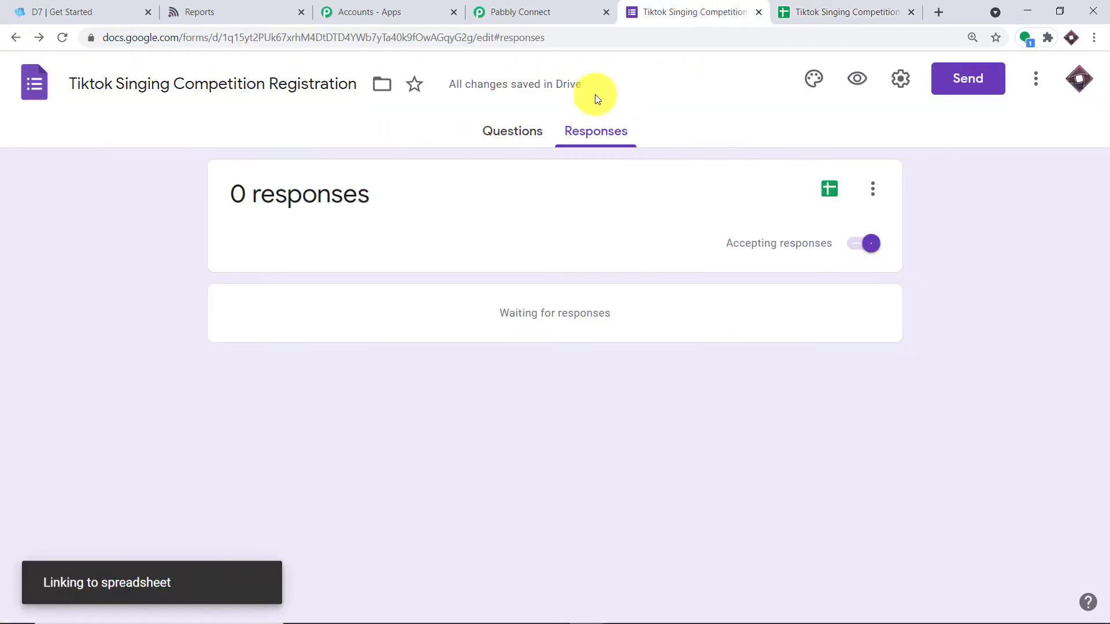
left_click(510, 149)
scroll(371, 285, "down", 4)
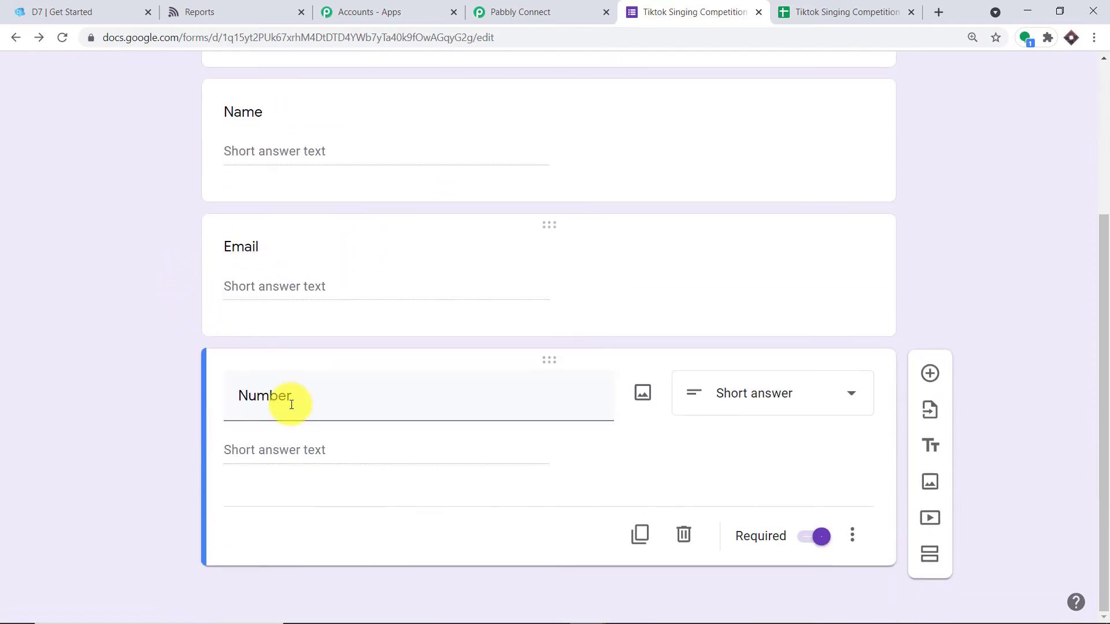
left_click(792, 7)
left_click(243, 199)
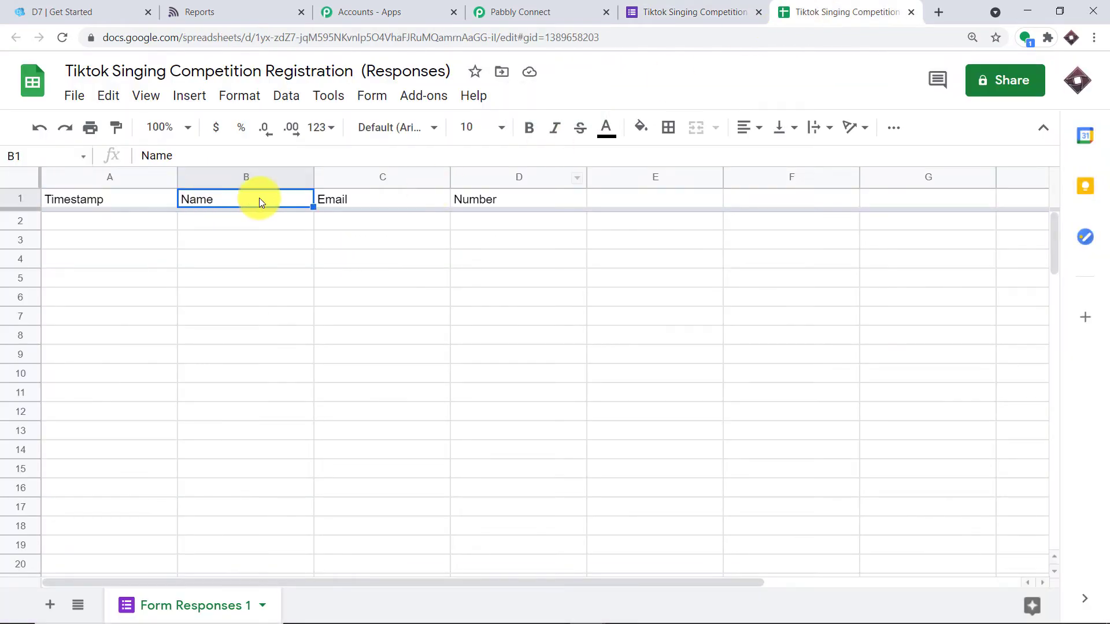
left_click_drag(313, 199, 405, 204)
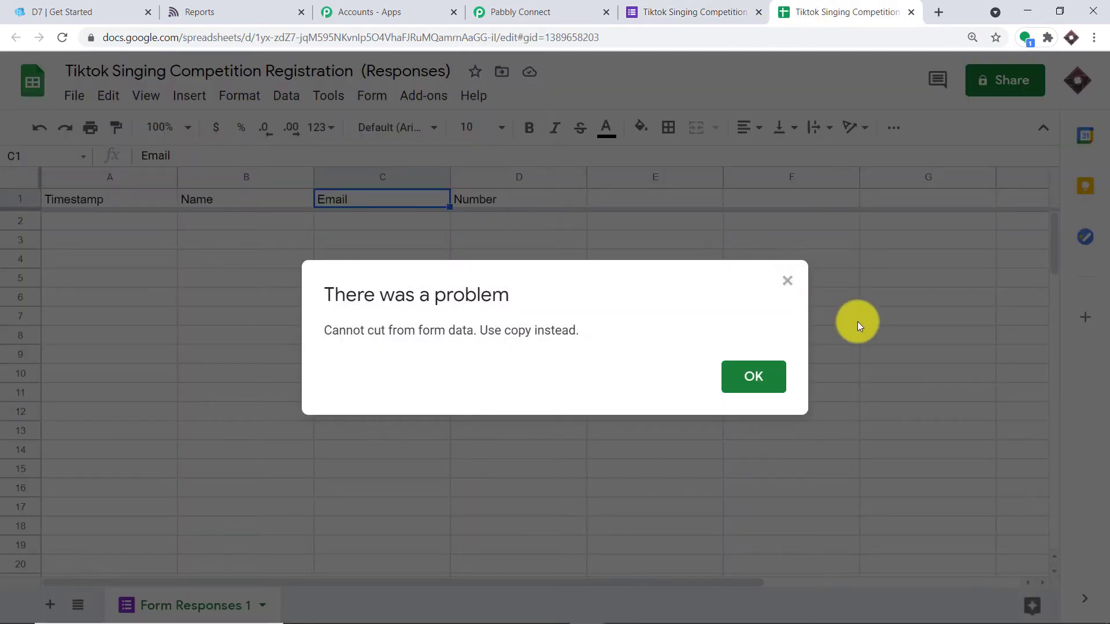
key("Return")
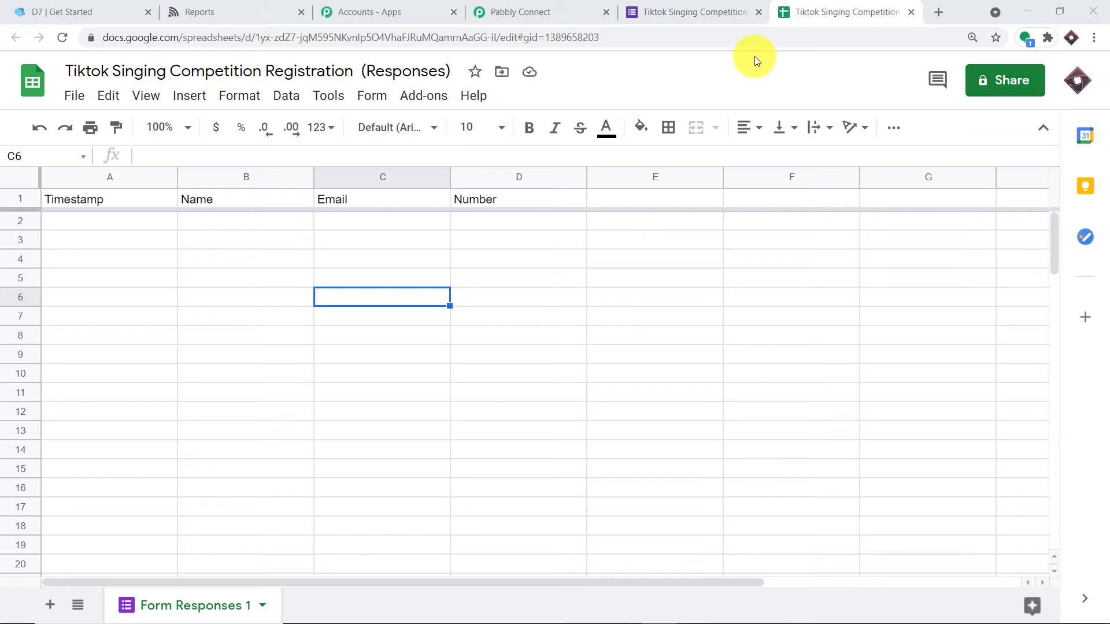
left_click(710, 6)
scroll(664, 116, "up", 4)
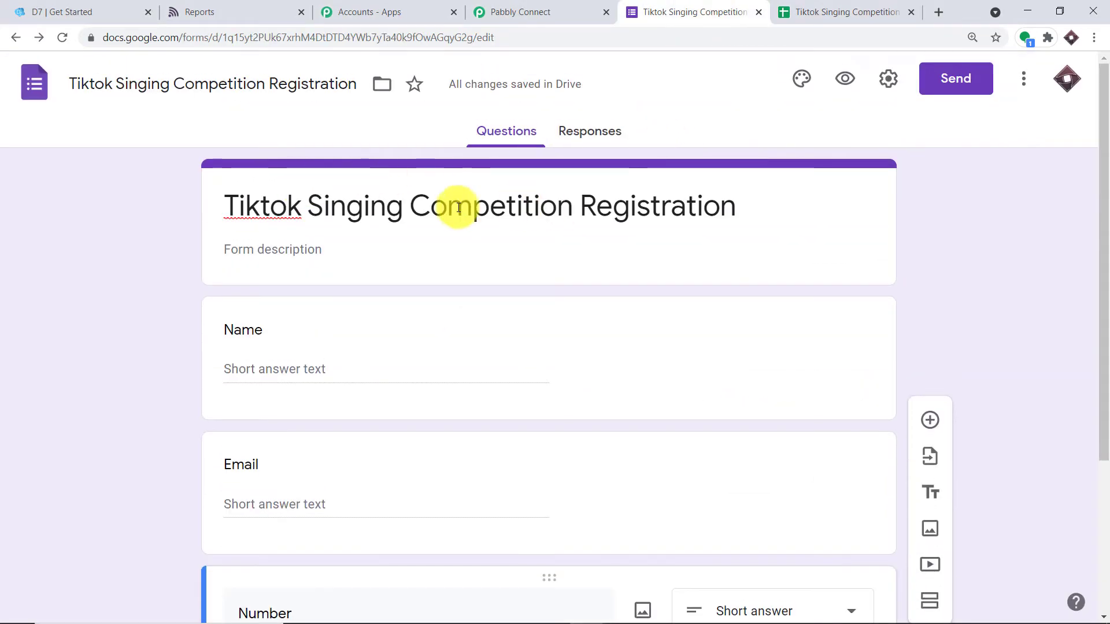
left_click(791, 5)
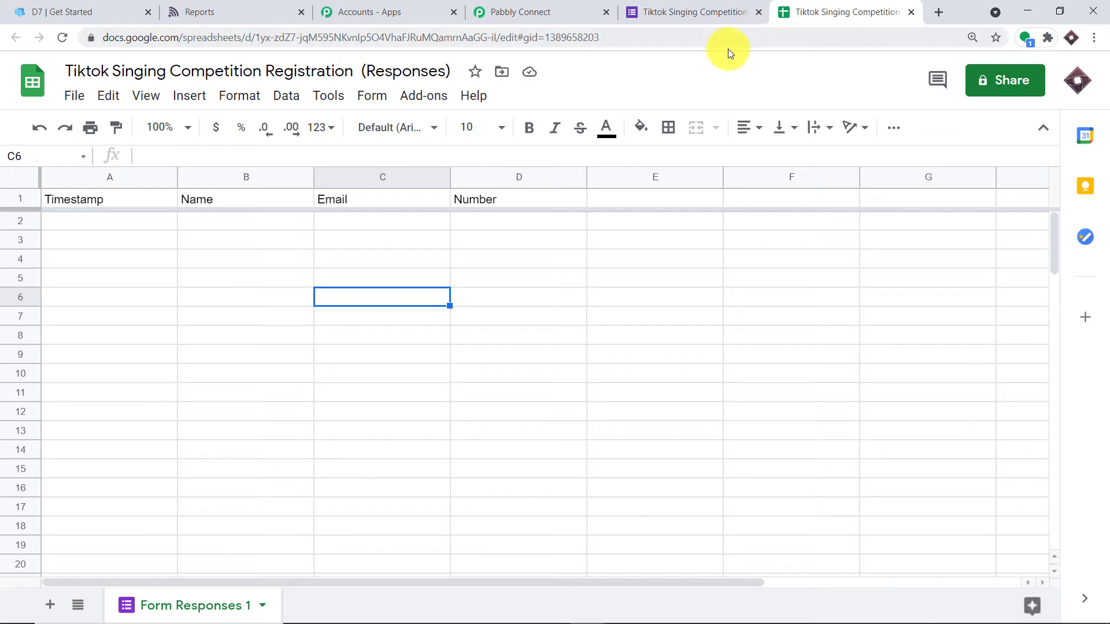
left_click(650, 10)
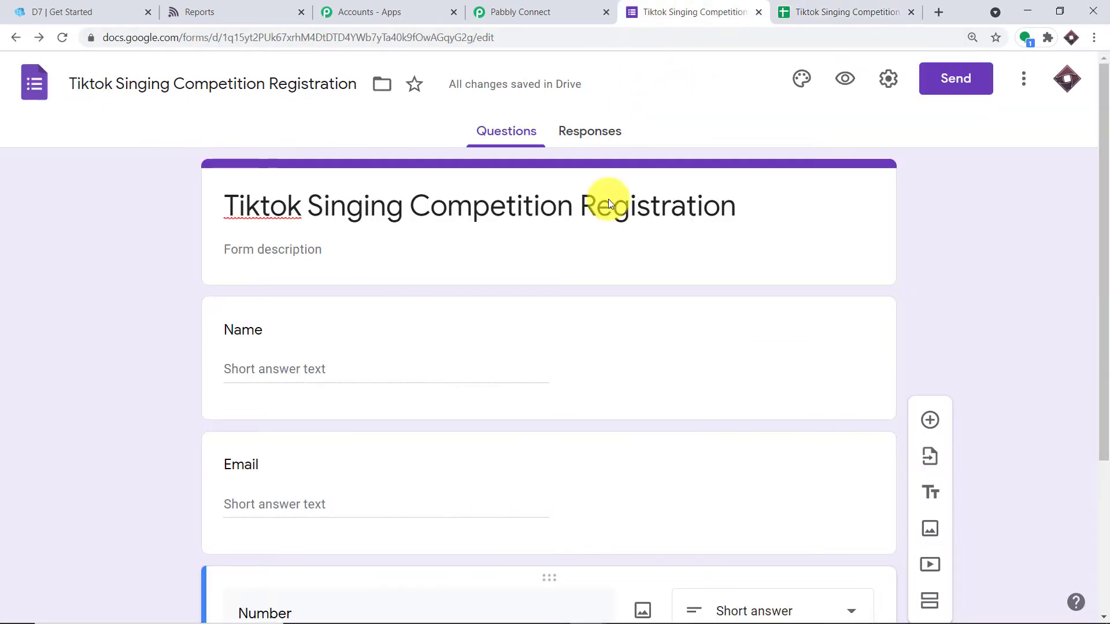
left_click(838, 8)
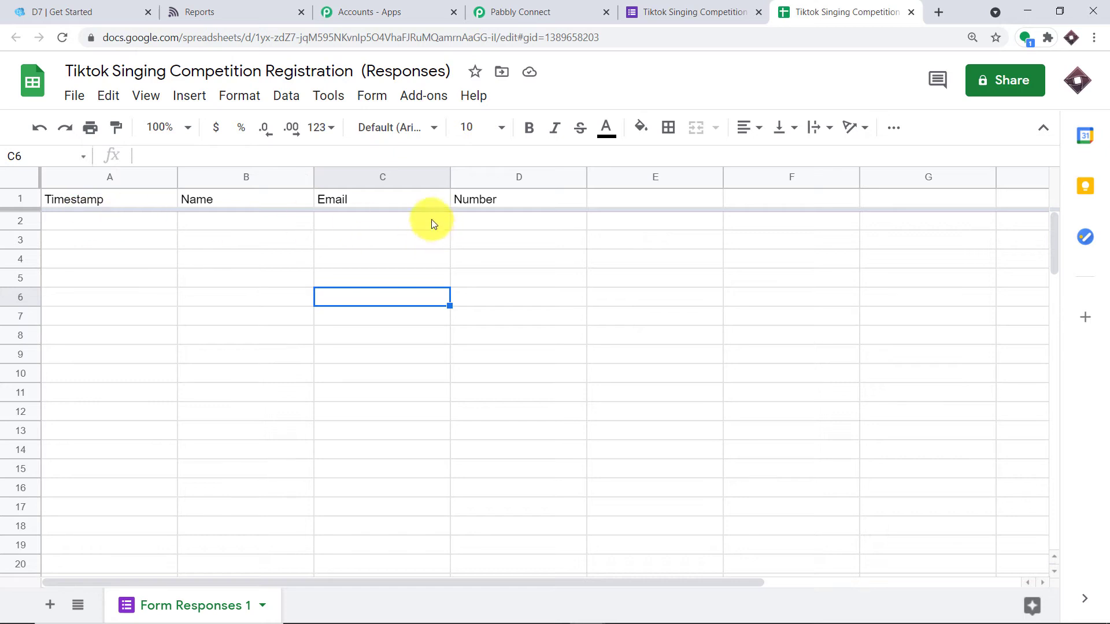
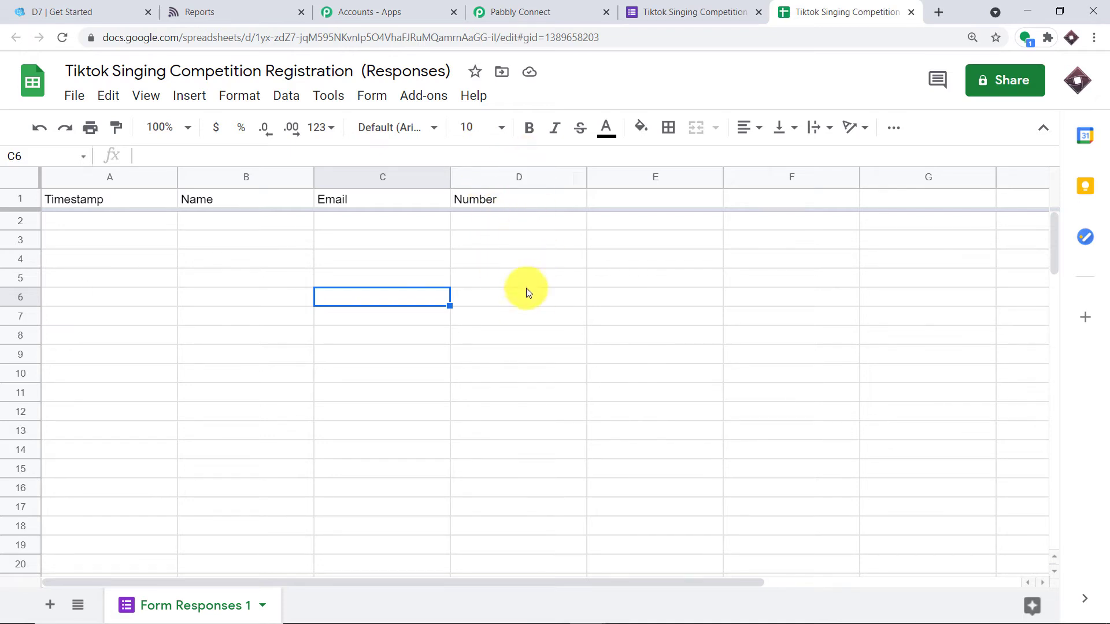
left_click(439, 97)
mouse_move(449, 176)
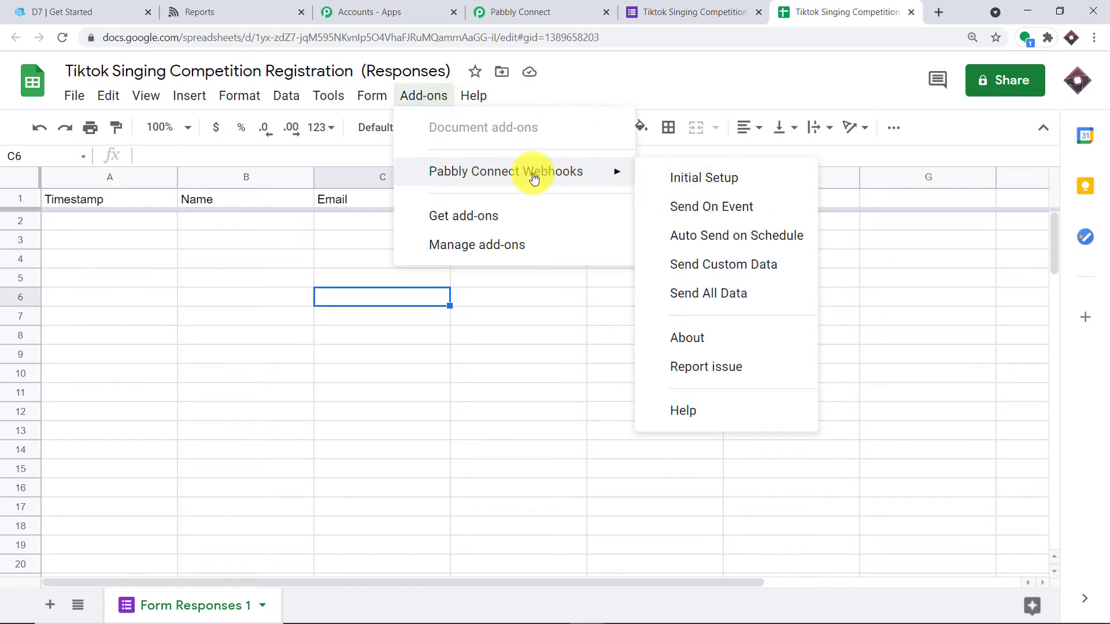
left_click(582, 68)
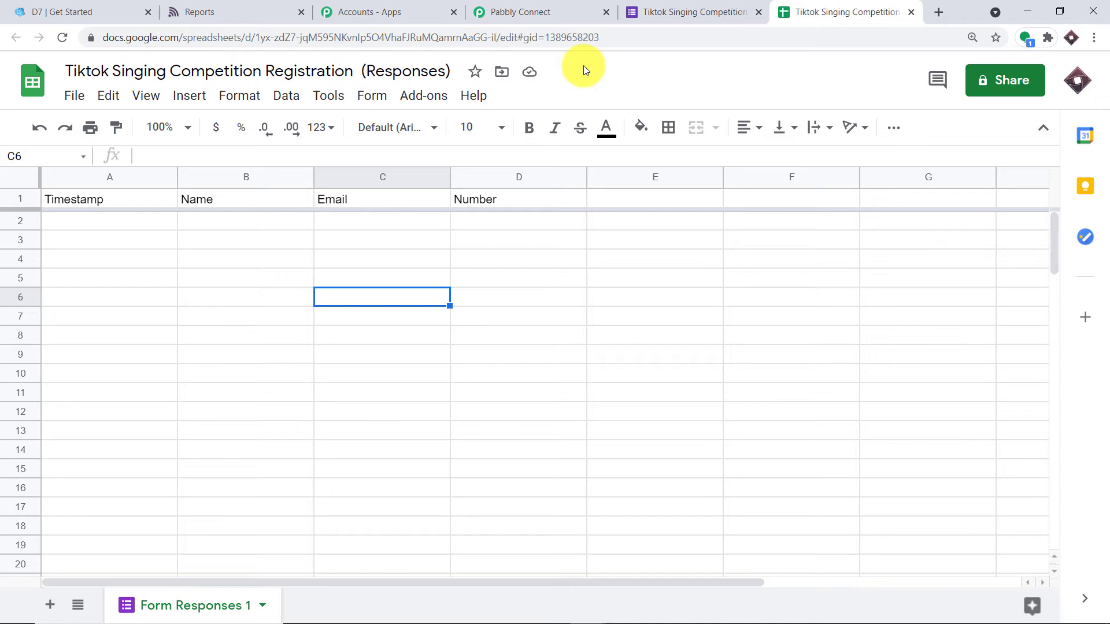
left_click(696, 12)
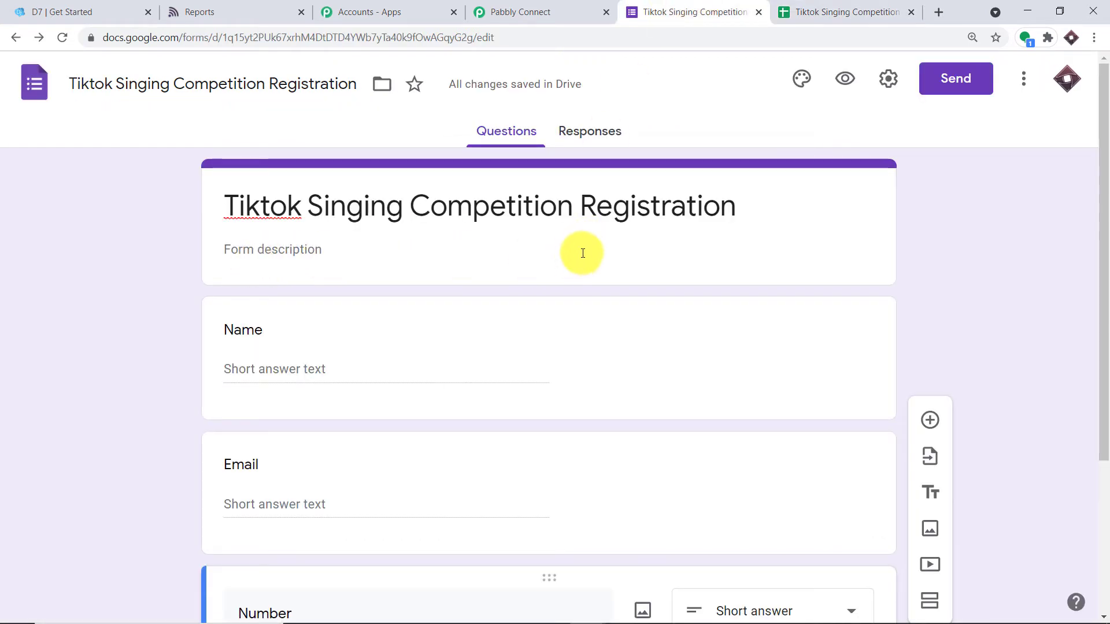
left_click(831, 10)
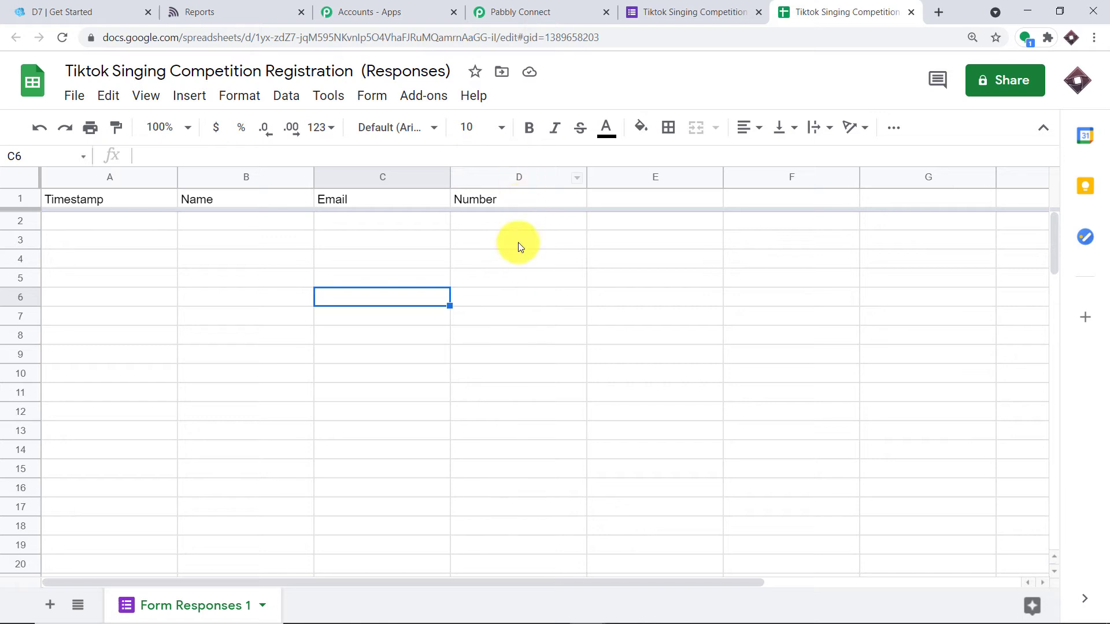
Search the Google Workspace Marketplace for the Pabbly Connect Webhooks add-on, check its listing, and return to the response spreadsheet.
left_click(409, 97)
mouse_move(437, 164)
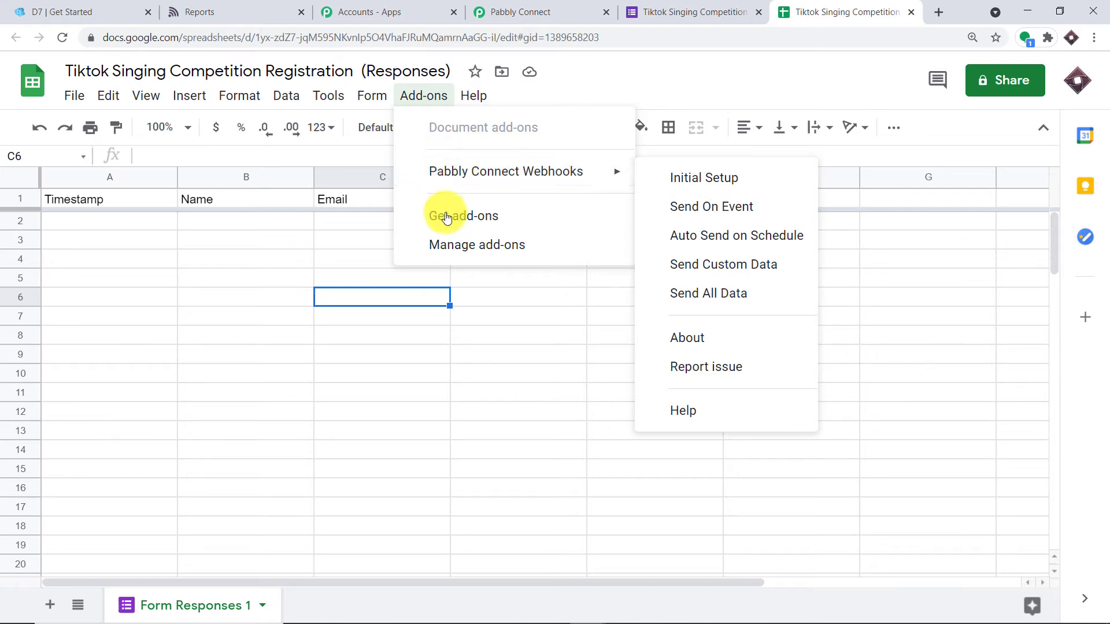
left_click(478, 217)
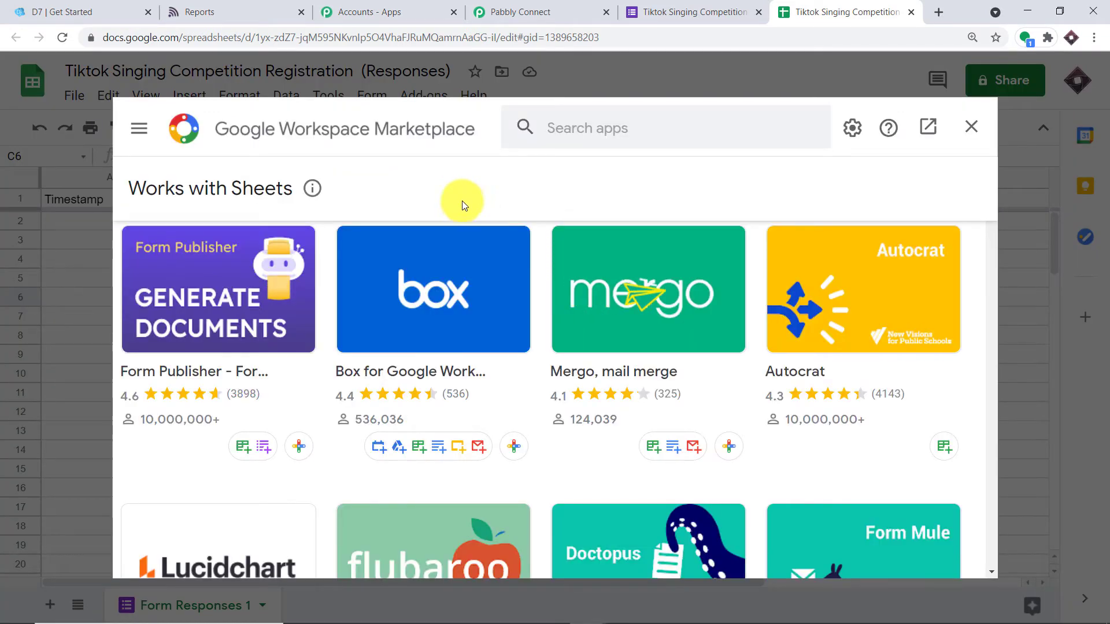
left_click(580, 130)
type("pabbly")
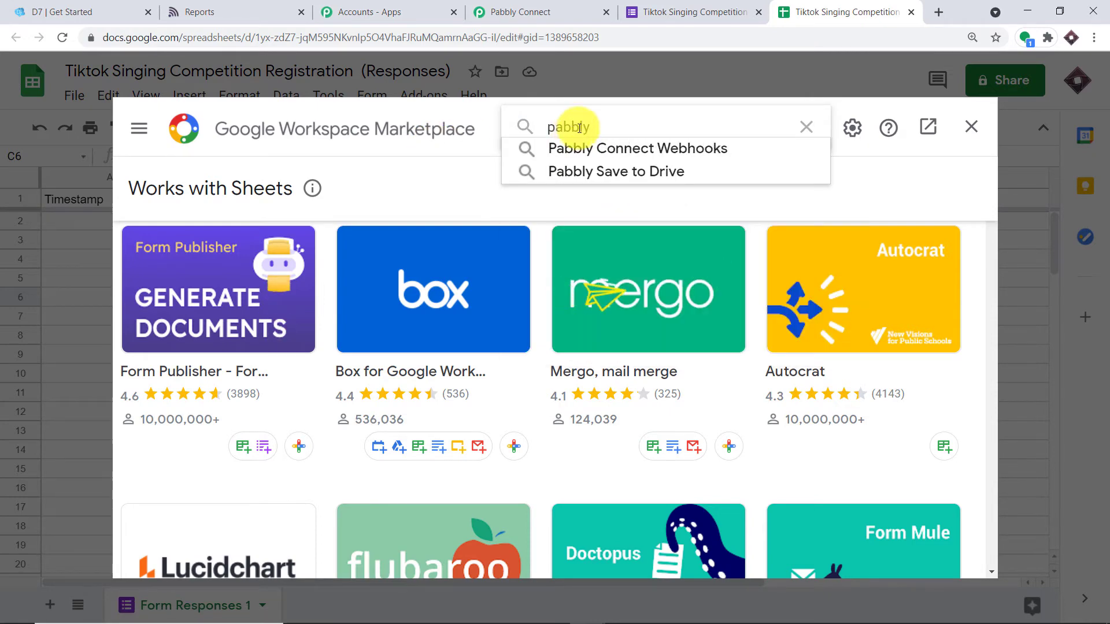
left_click(615, 148)
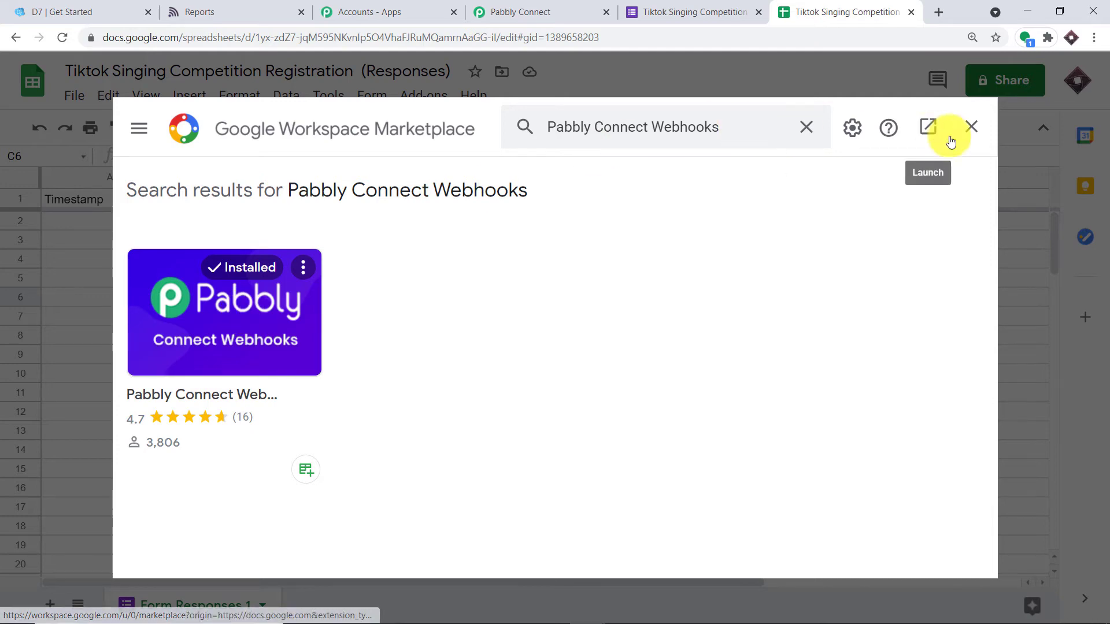
left_click(972, 128)
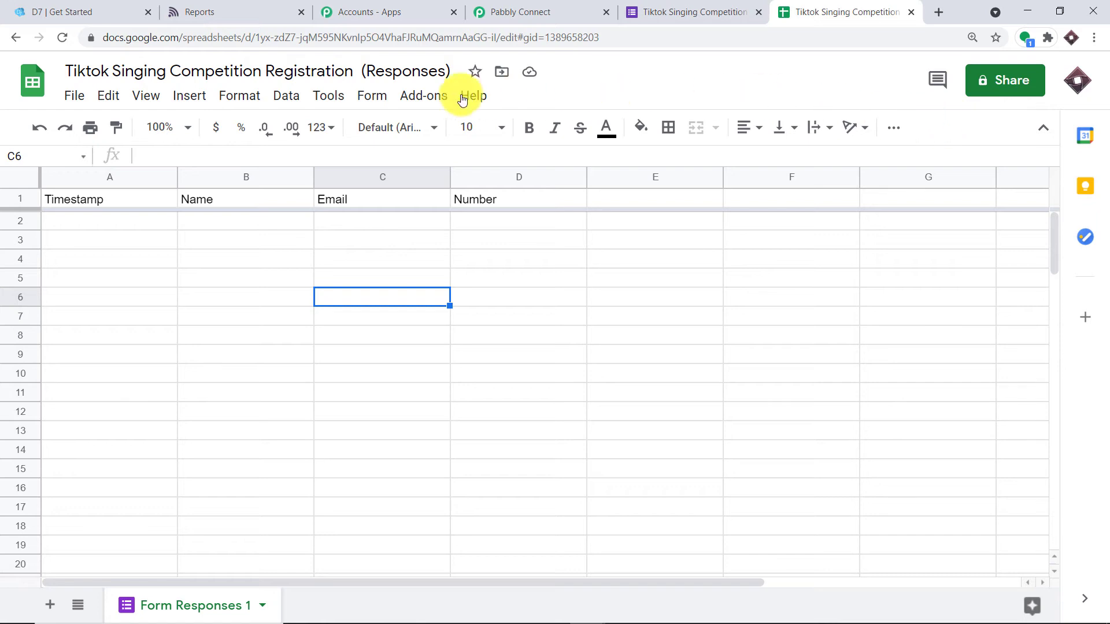
Open the initial setup of the Pabbly Connect Webhooks add-on and set the trigger column to D.
left_click(427, 96)
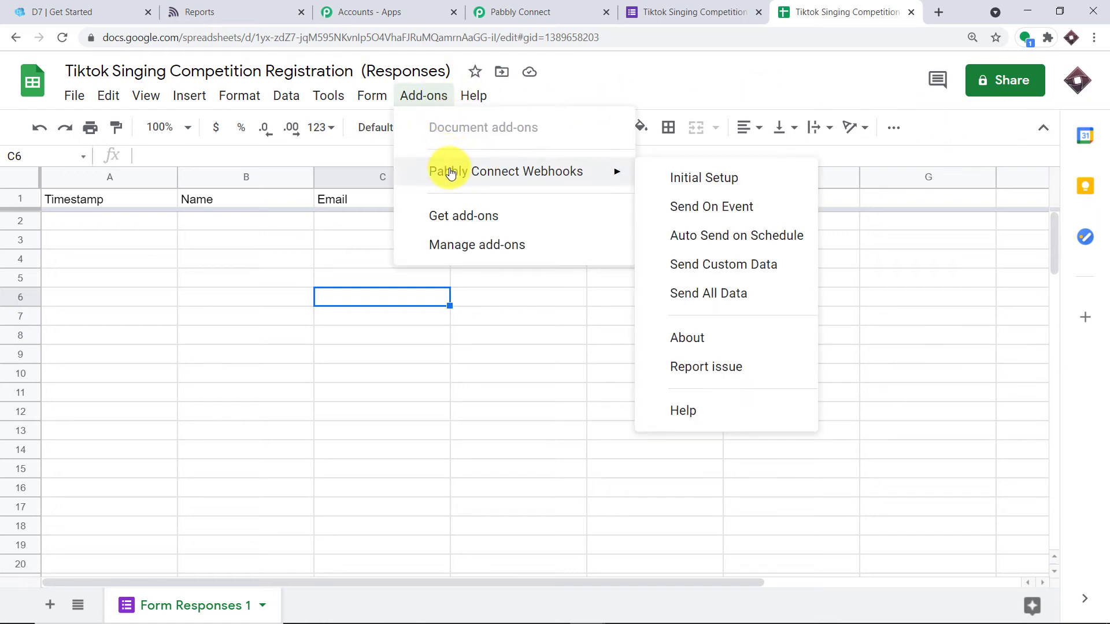
left_click(710, 179)
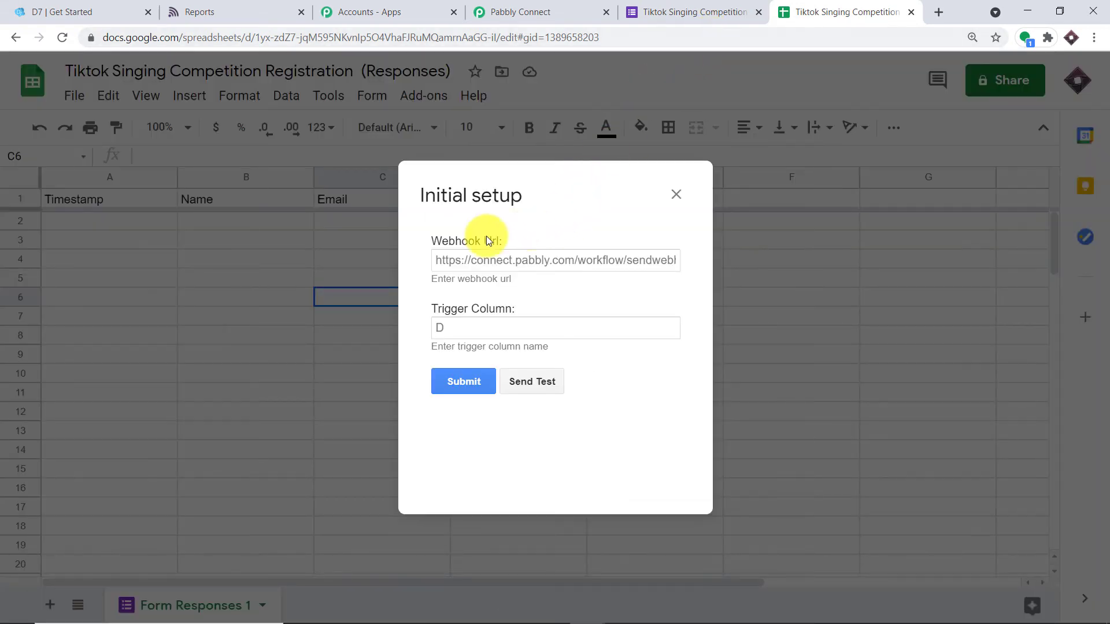
left_click(479, 327)
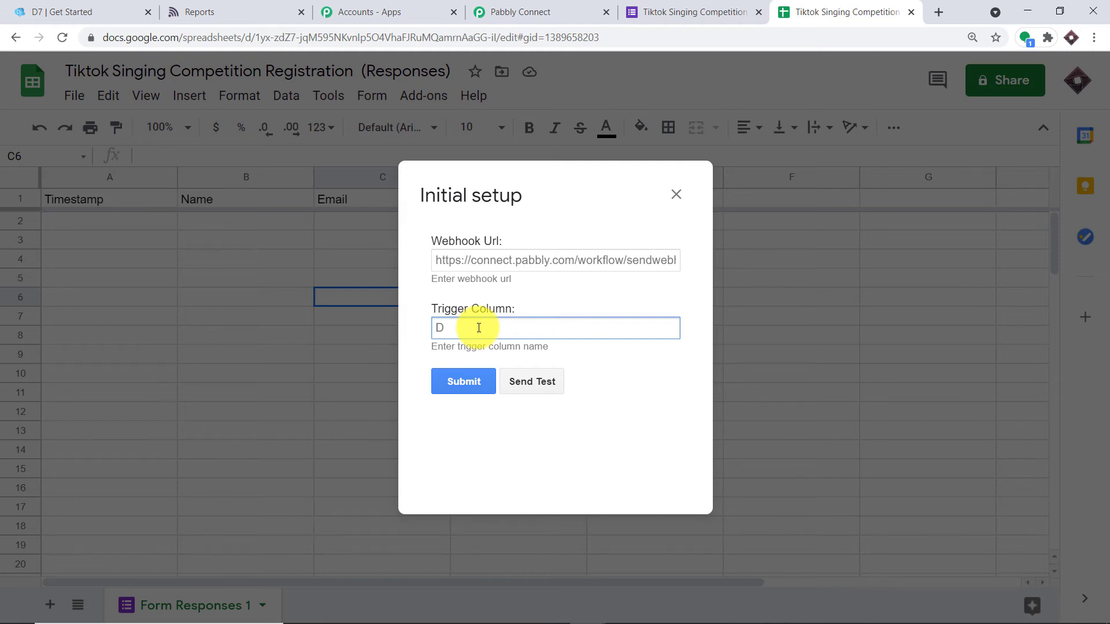
type("D")
Copy the webhook URL from the Pabbly Connect workflow, paste it into the spreadsheet add-on's initial setup, and submit the setup.
left_click(516, 257)
left_click(520, 11)
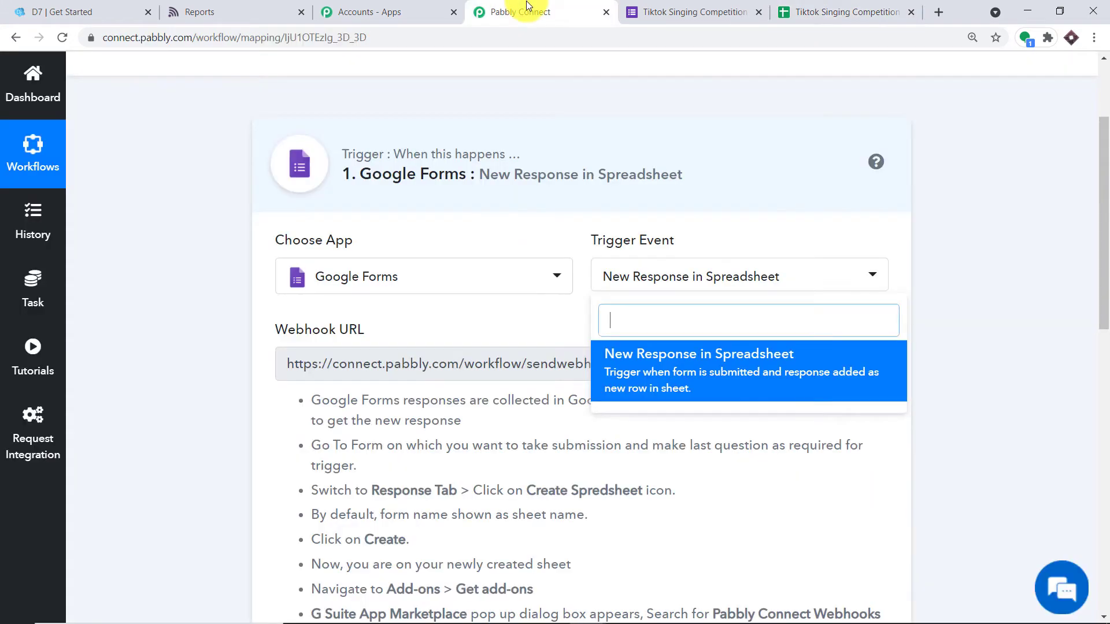
left_click(1082, 267)
scroll(929, 305, "down", 2)
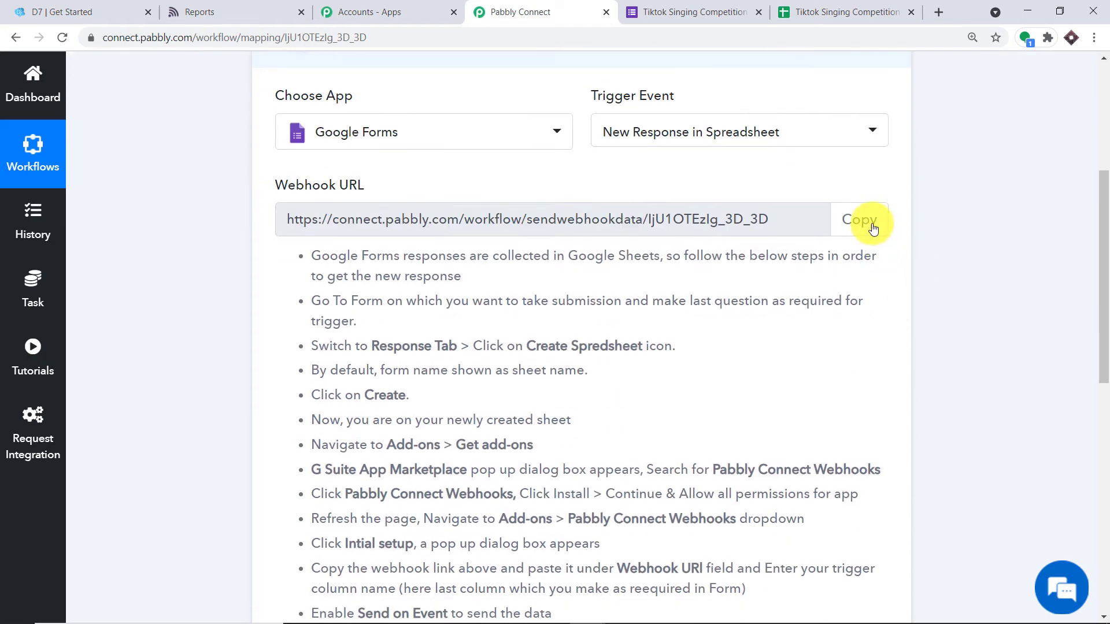
left_click(861, 220)
left_click(891, 11)
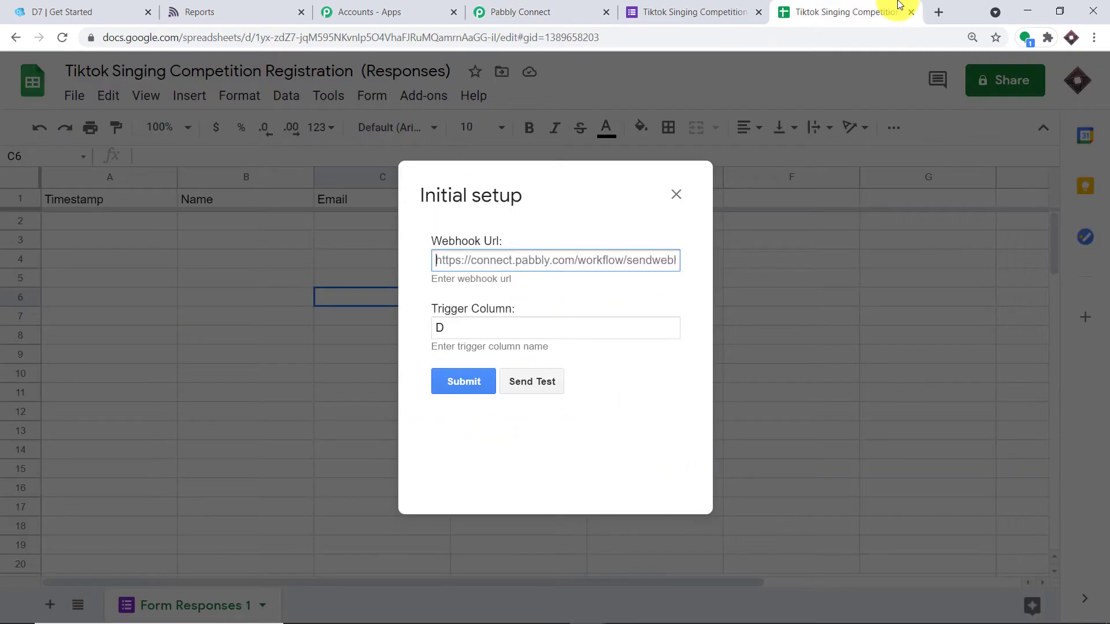
left_click(500, 267)
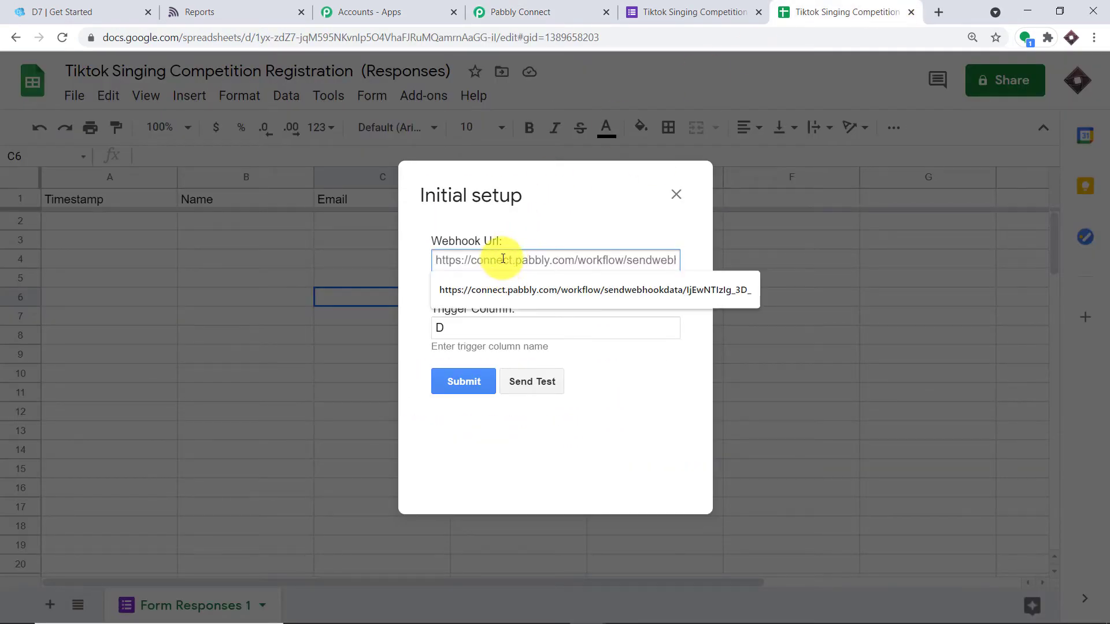
right_click(502, 261)
left_click(573, 376)
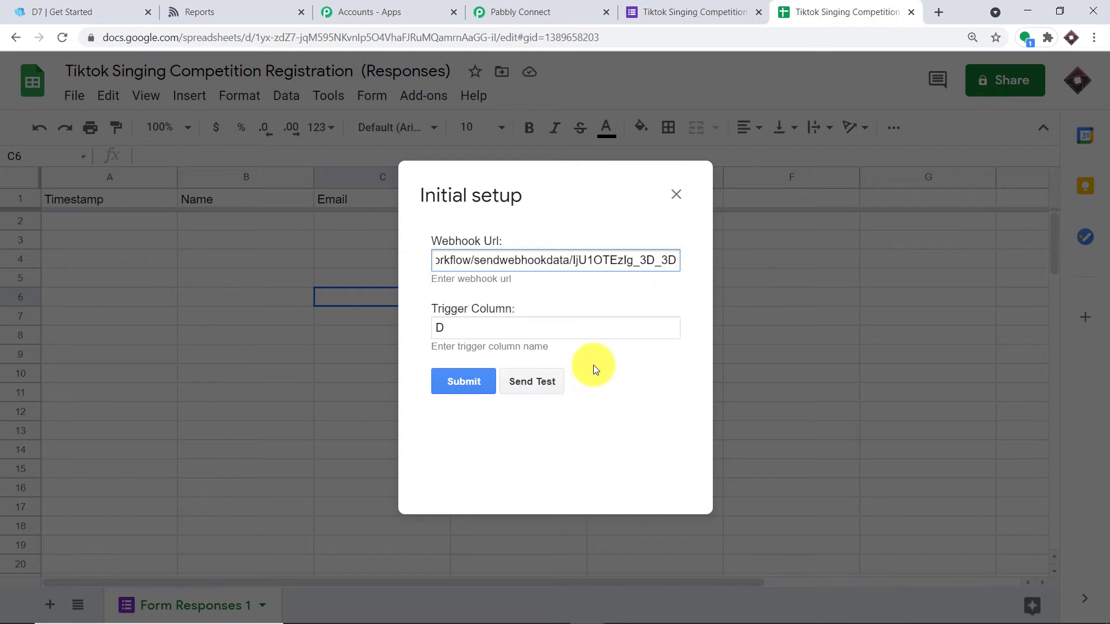
left_click(463, 387)
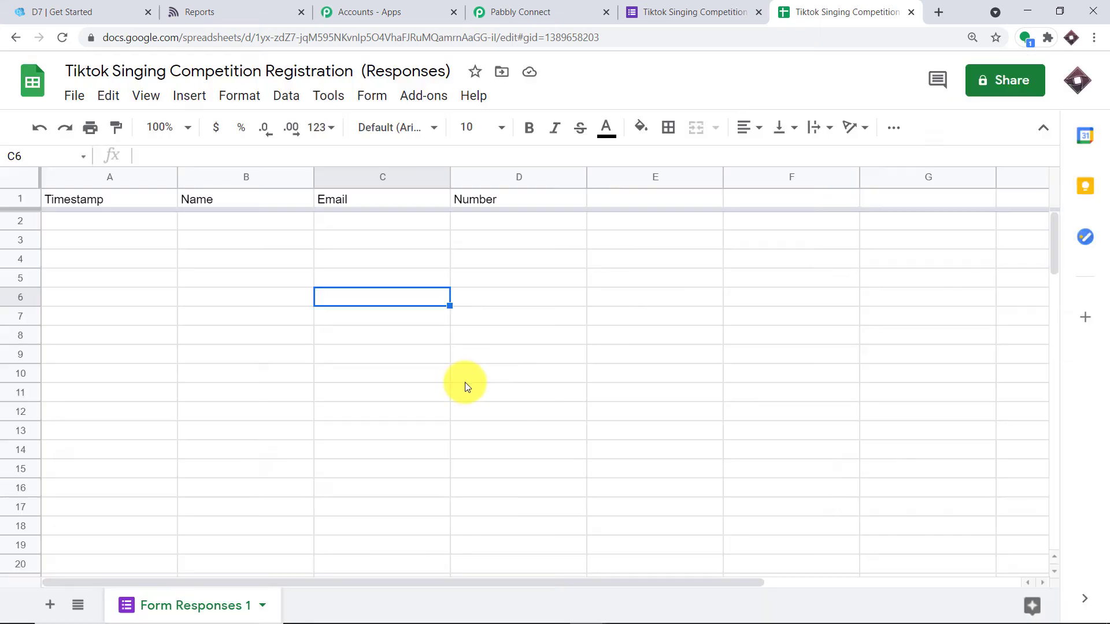
Enable Send On Event for the Pabbly Connect Webhooks add-on in the response spreadsheet.
left_click(419, 96)
mouse_move(455, 175)
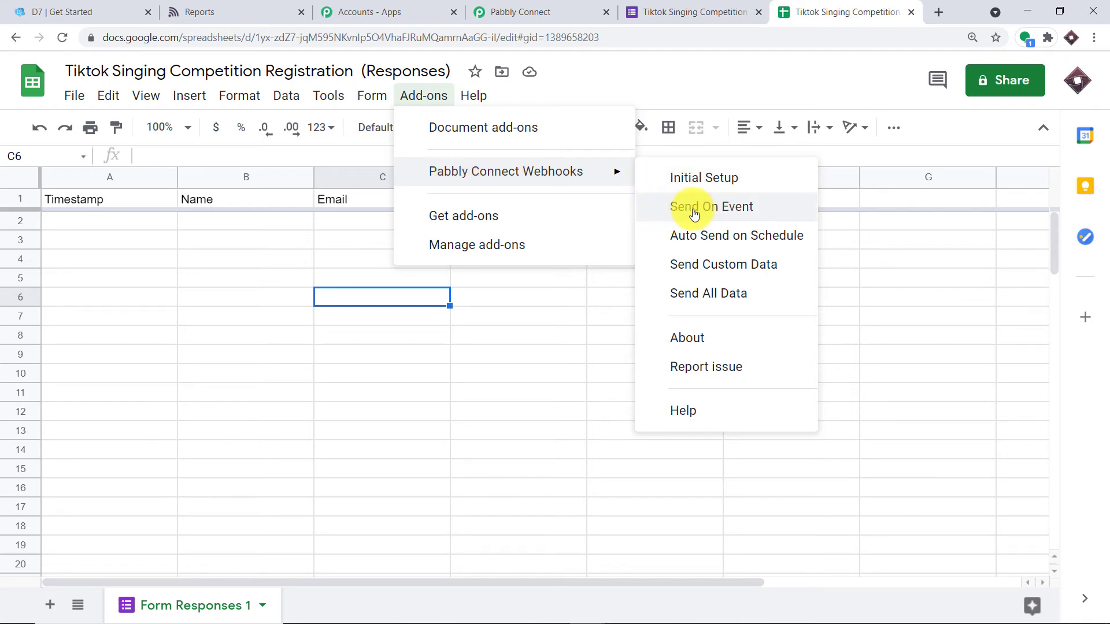
left_click(662, 214)
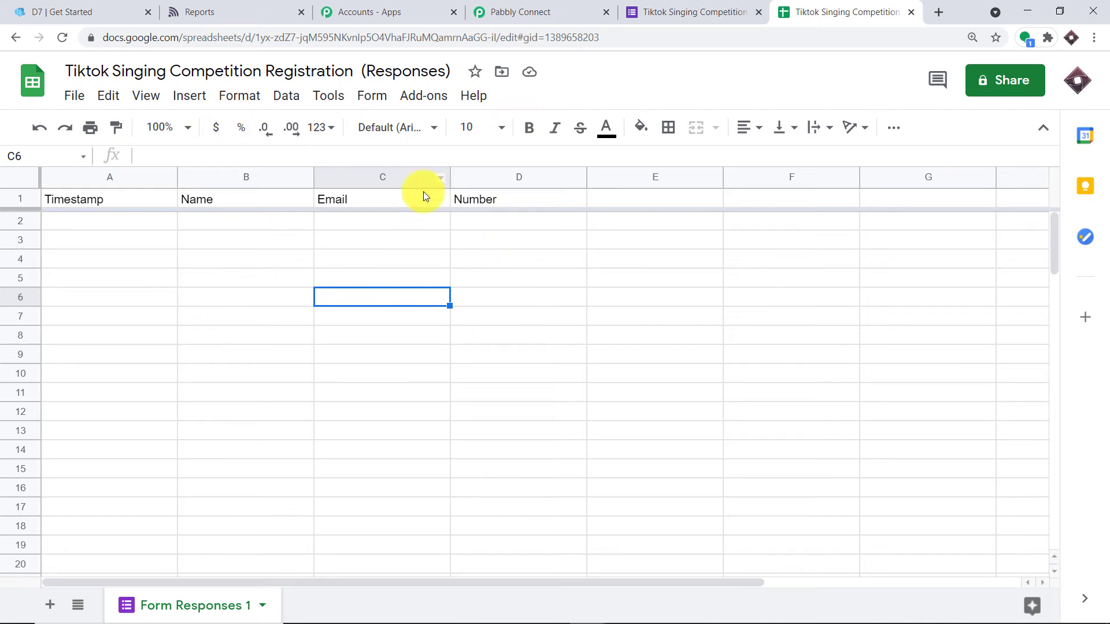
Switch to the Pabbly Connect workflow and start capturing the webhook response for the Google Forms trigger.
left_click(507, 7)
scroll(450, 332, "down", 1)
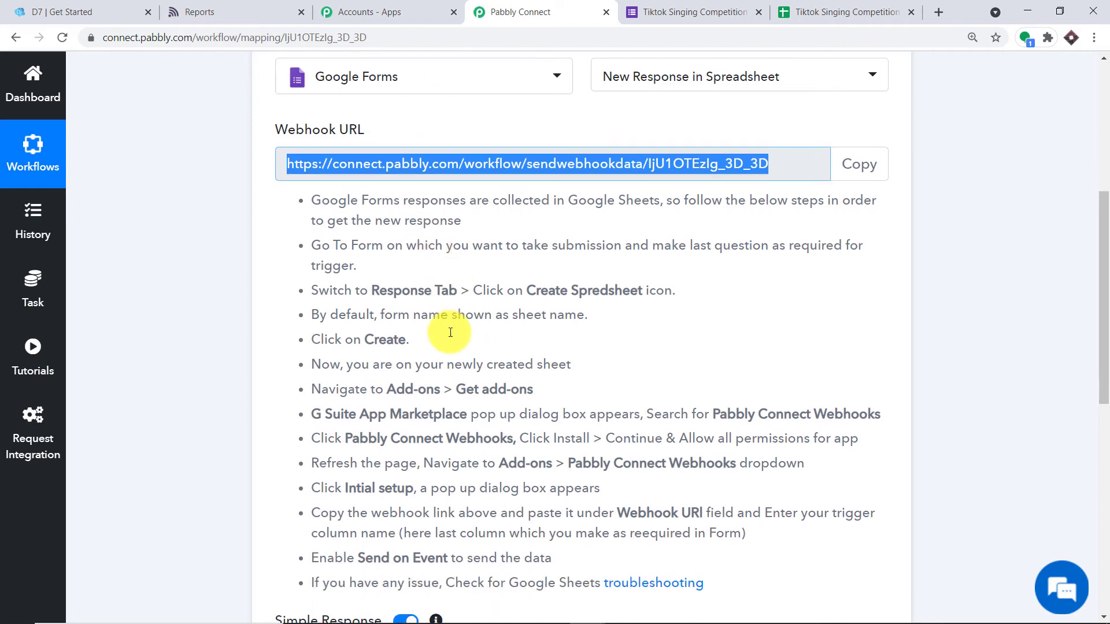
scroll(450, 333, "down", 4)
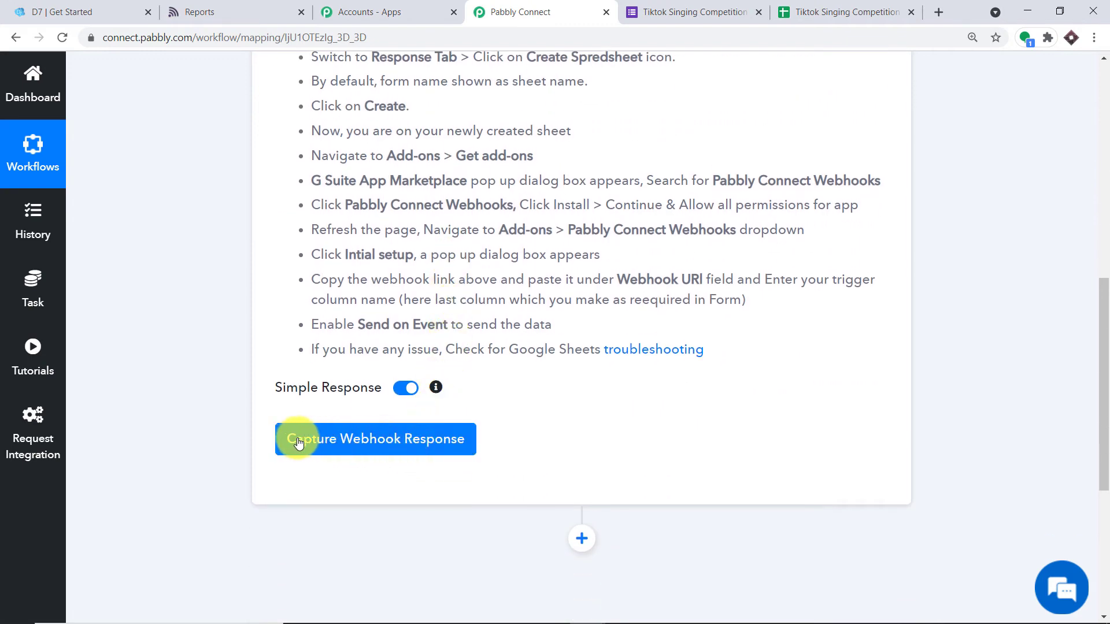
left_click(403, 442)
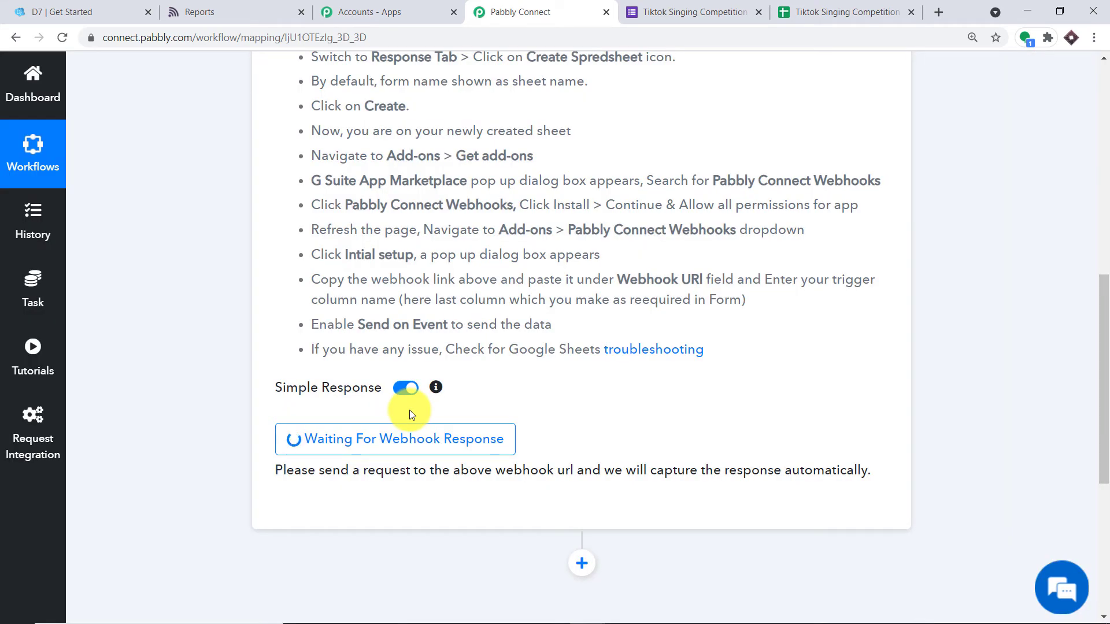
Open the Tiktok Singing Competition Registration form's preview and fill in the registrant's name and email from a saved autofill entry.
left_click(668, 7)
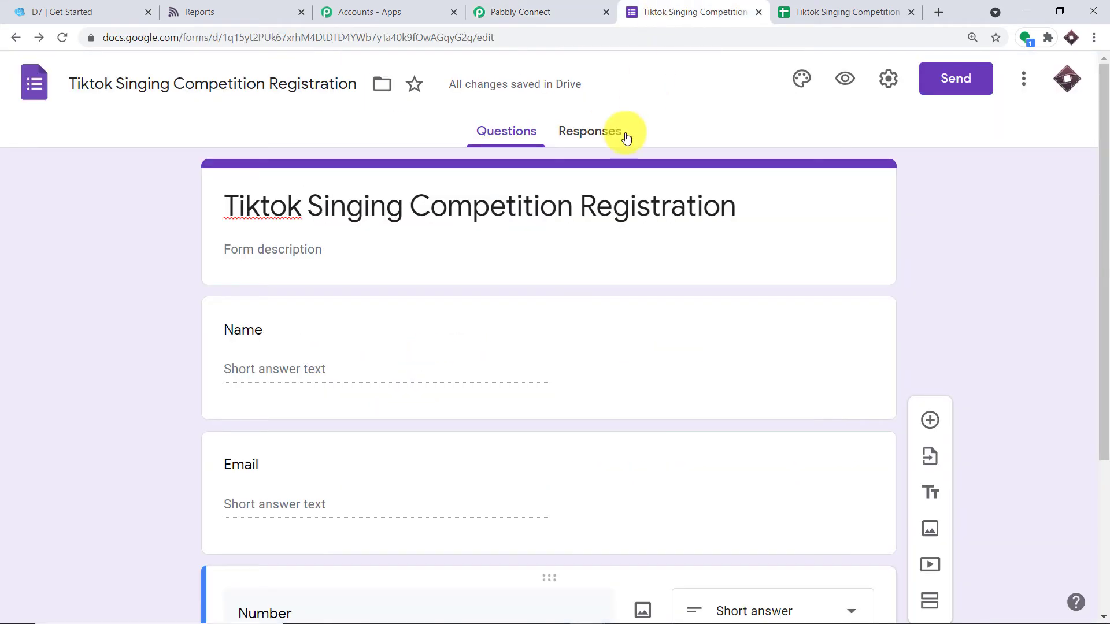
left_click(596, 130)
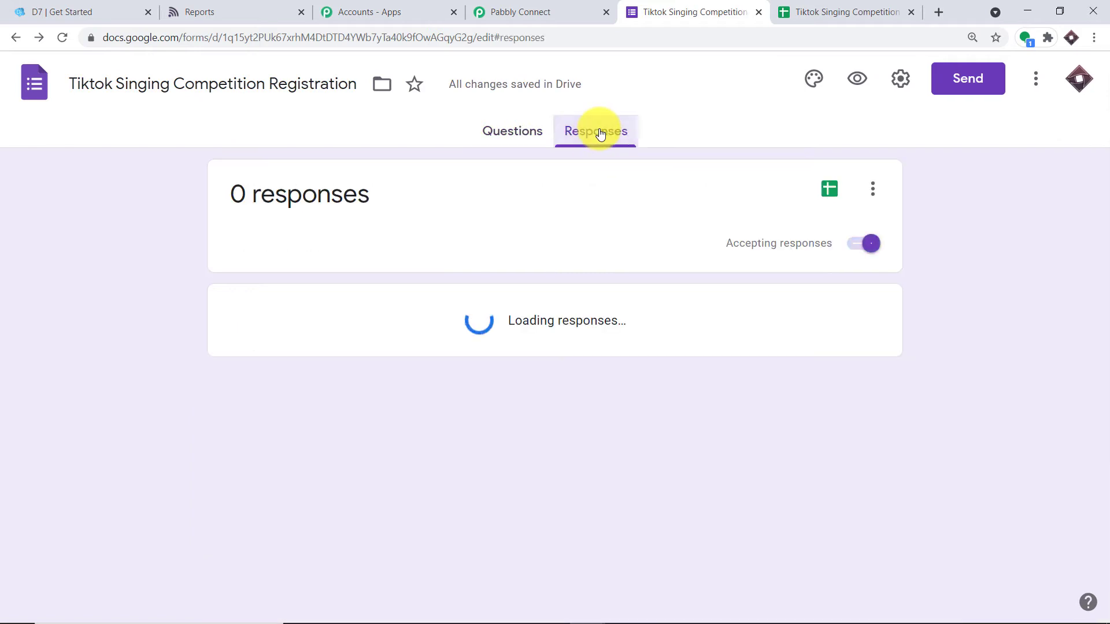
left_click(529, 130)
left_click(845, 79)
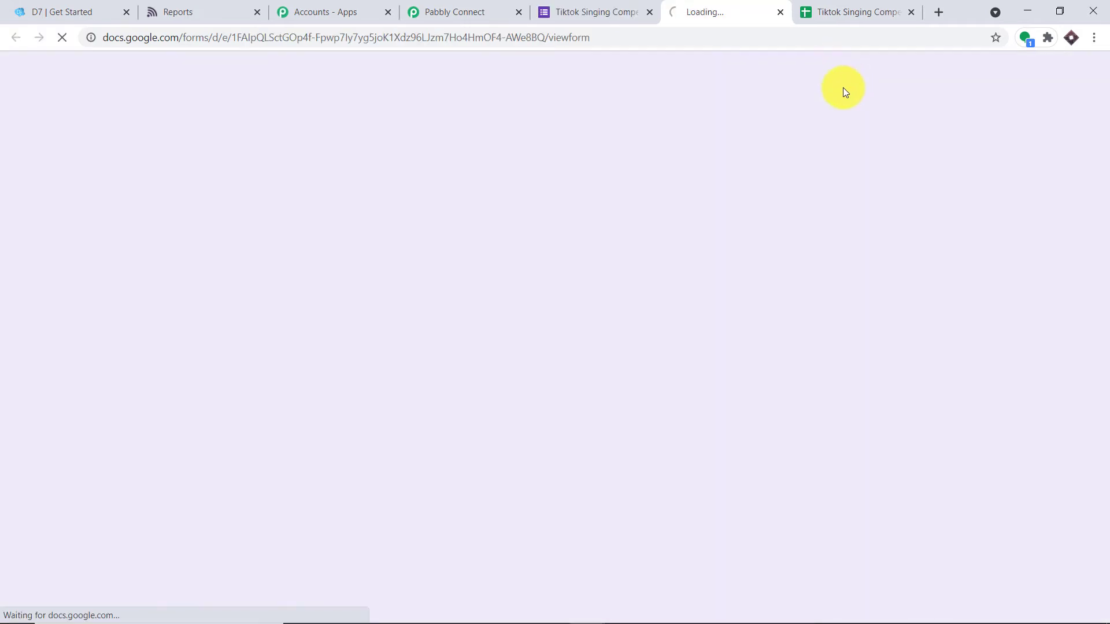
left_click(320, 278)
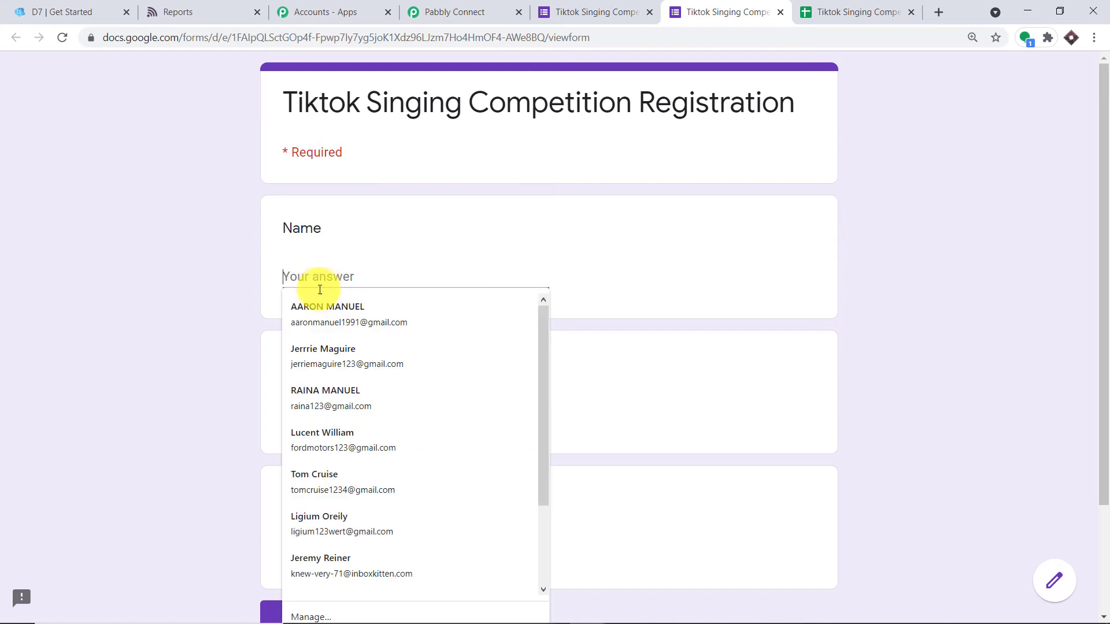
left_click(321, 480)
scroll(335, 411, "down", 3)
left_click(322, 412)
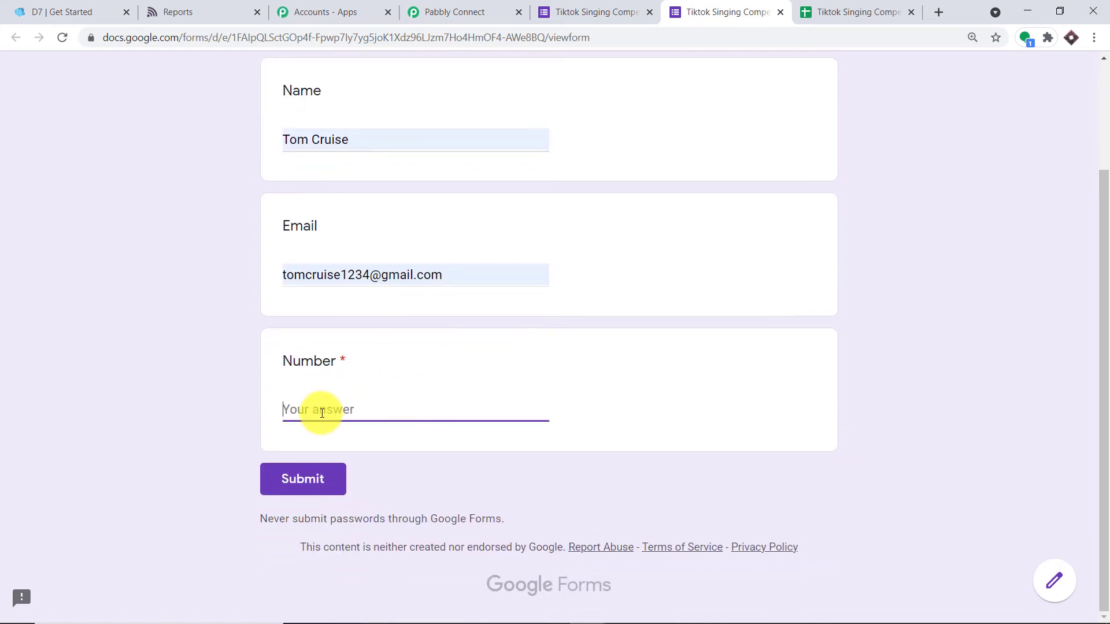
right_click(322, 413)
left_click(377, 297)
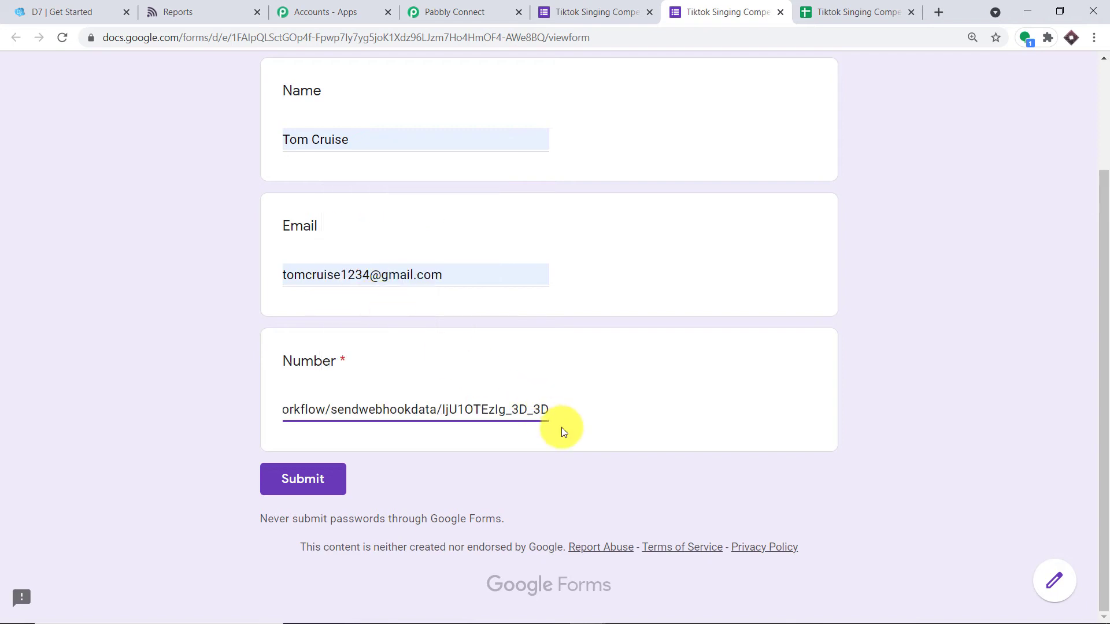
left_click(162, 393)
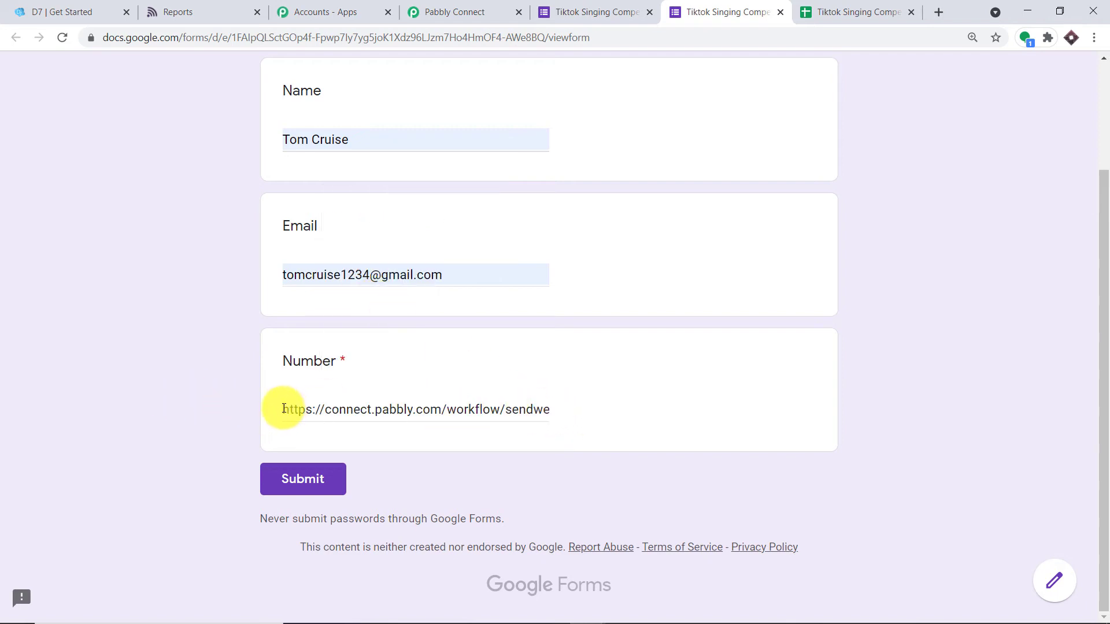
left_click_drag(285, 409, 664, 409)
key("BackSpace")
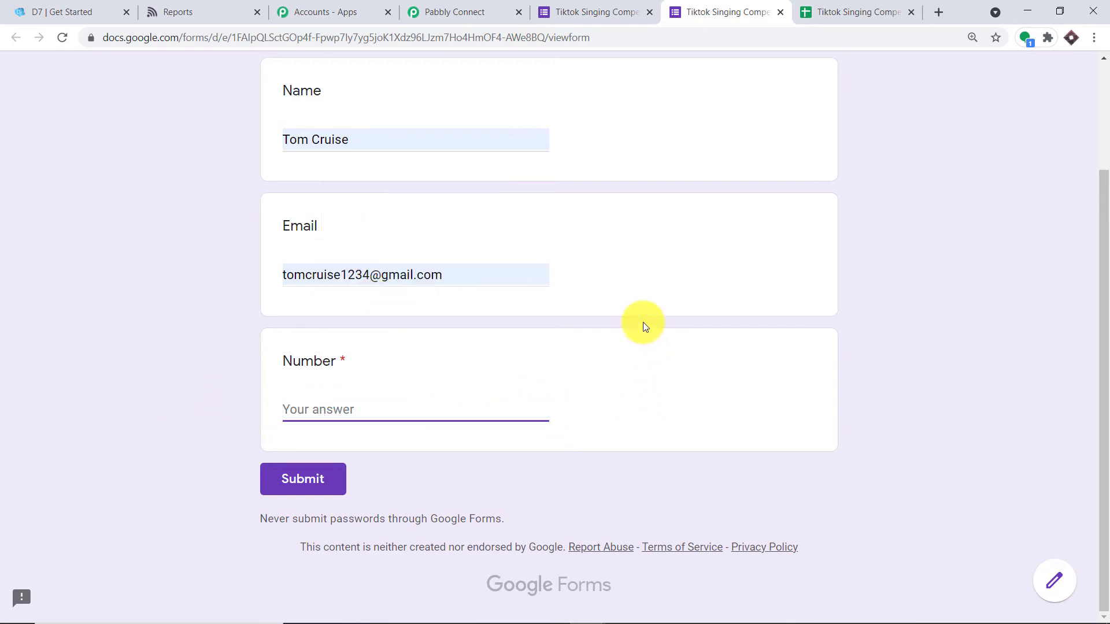
Enter the registrant's phone number in the Number question and submit the registration response.
scroll(635, 311, "up", 1)
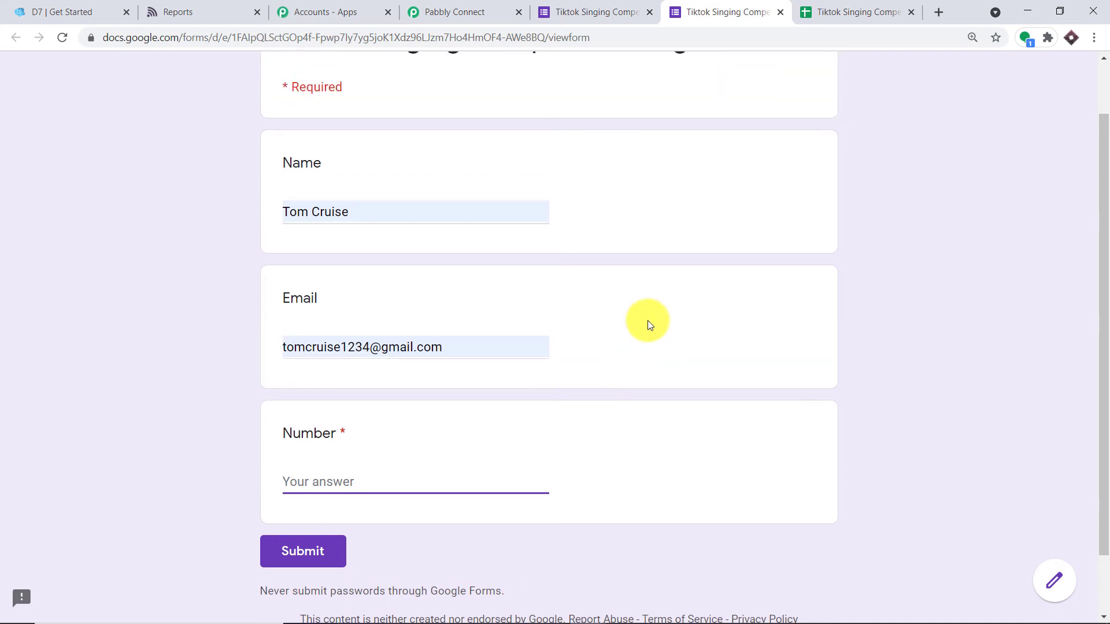
key("ctrl+v")
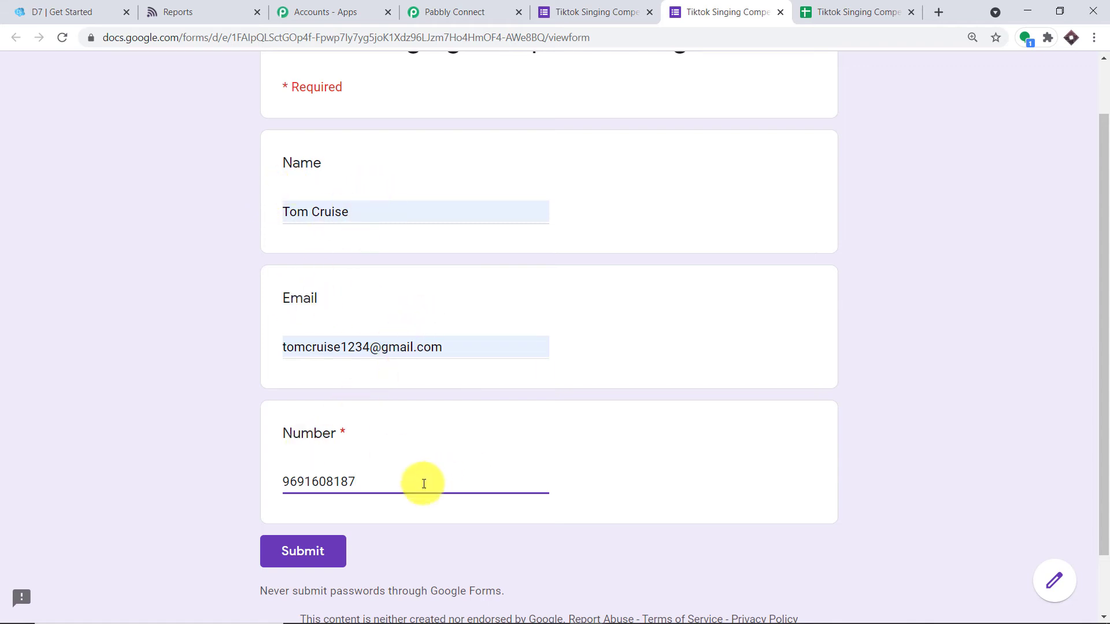
left_click(324, 553)
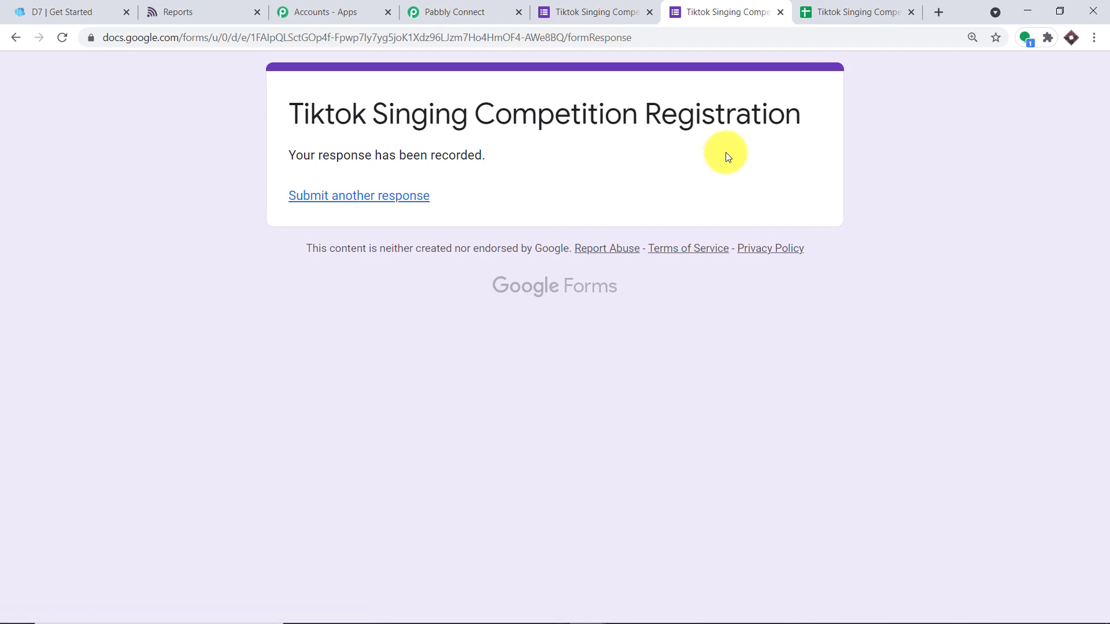
Check the submitted registration in the response spreadsheet and in the Pabbly Connect workflow's captured webhook response, including the Number value.
left_click(837, 6)
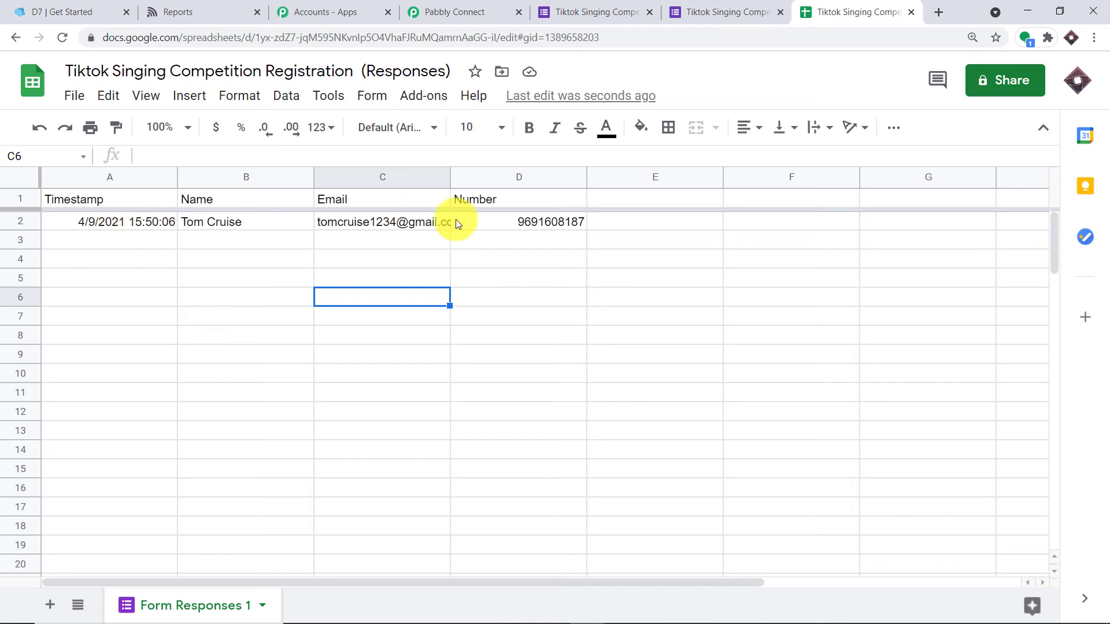
left_click(454, 11)
scroll(751, 321, "down", 5)
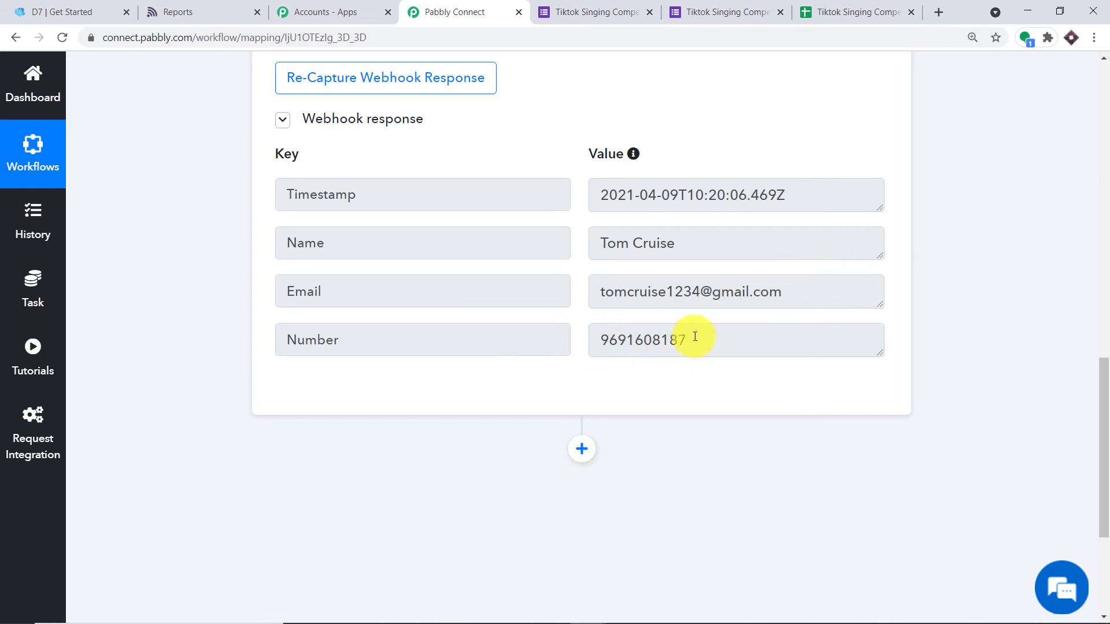
left_click_drag(694, 334, 607, 340)
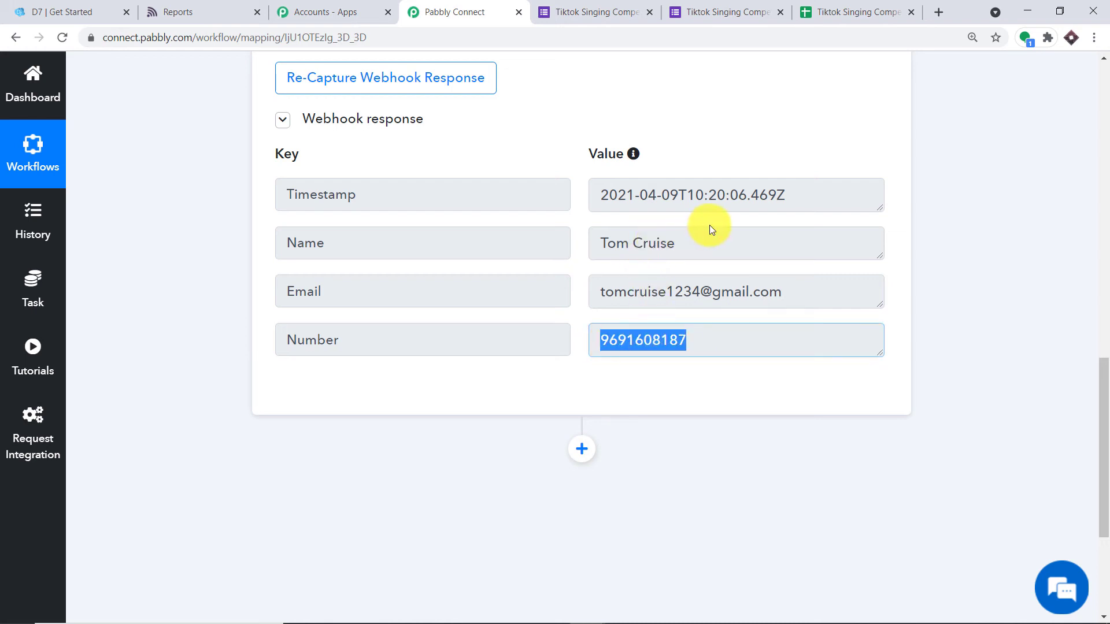
Add an action step after the Google Forms trigger using D7 Networks with the Send SMS action event.
scroll(712, 225, "down", 2)
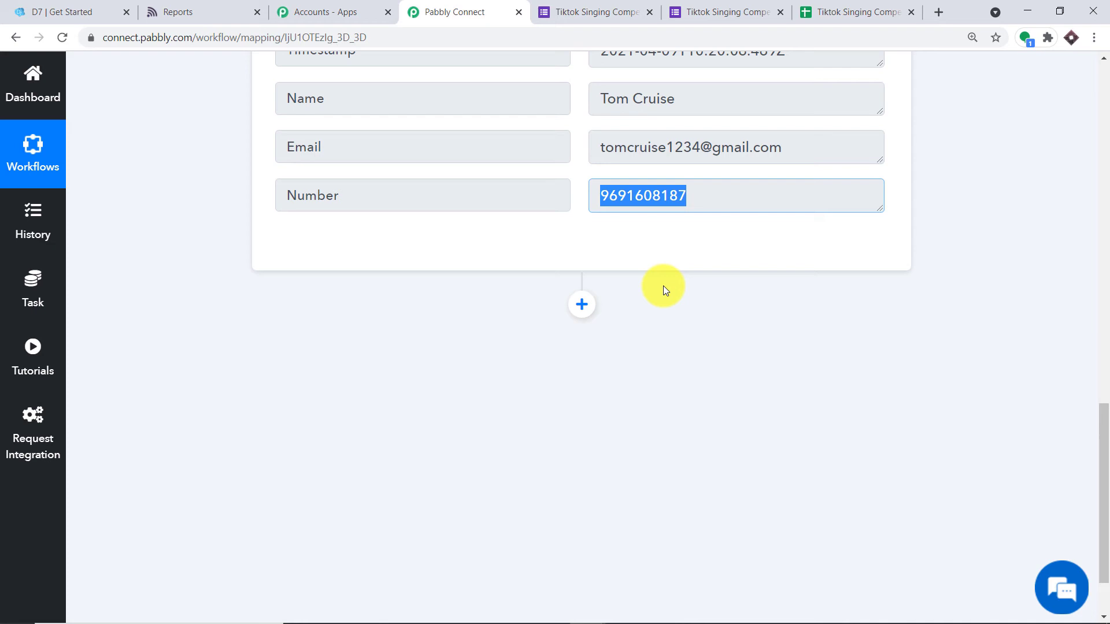
left_click(582, 312)
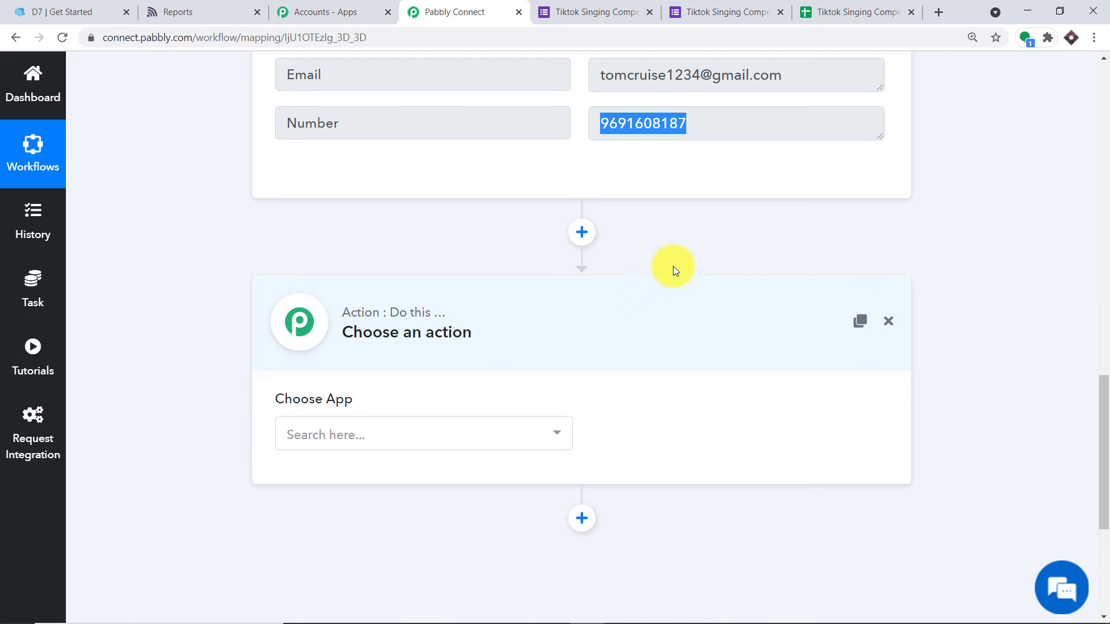
left_click(416, 440)
type("D")
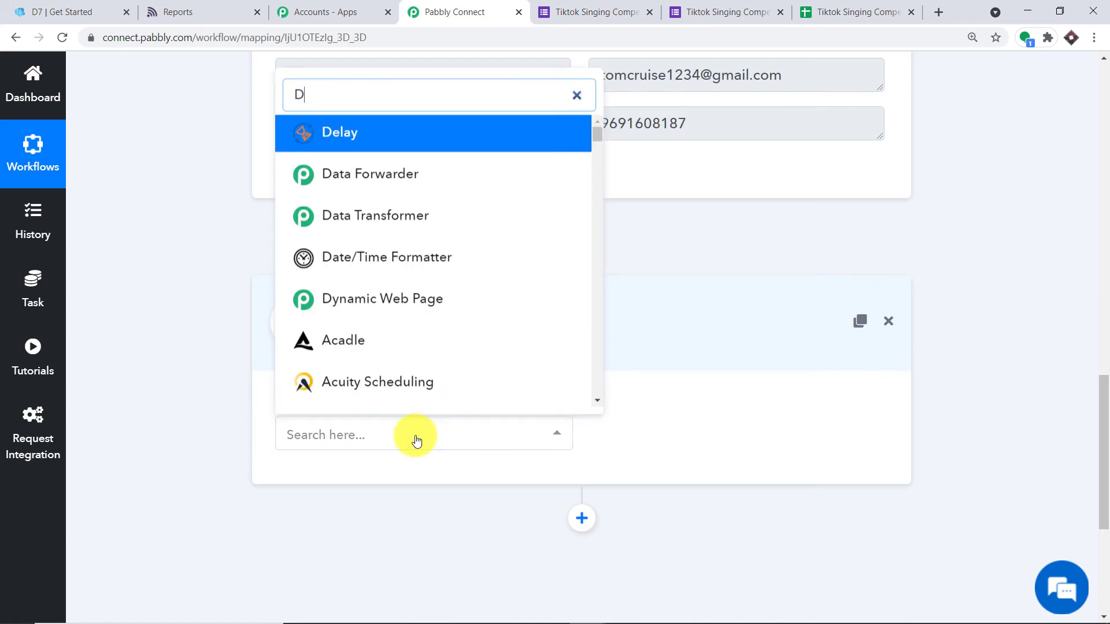
type("7")
left_click(416, 383)
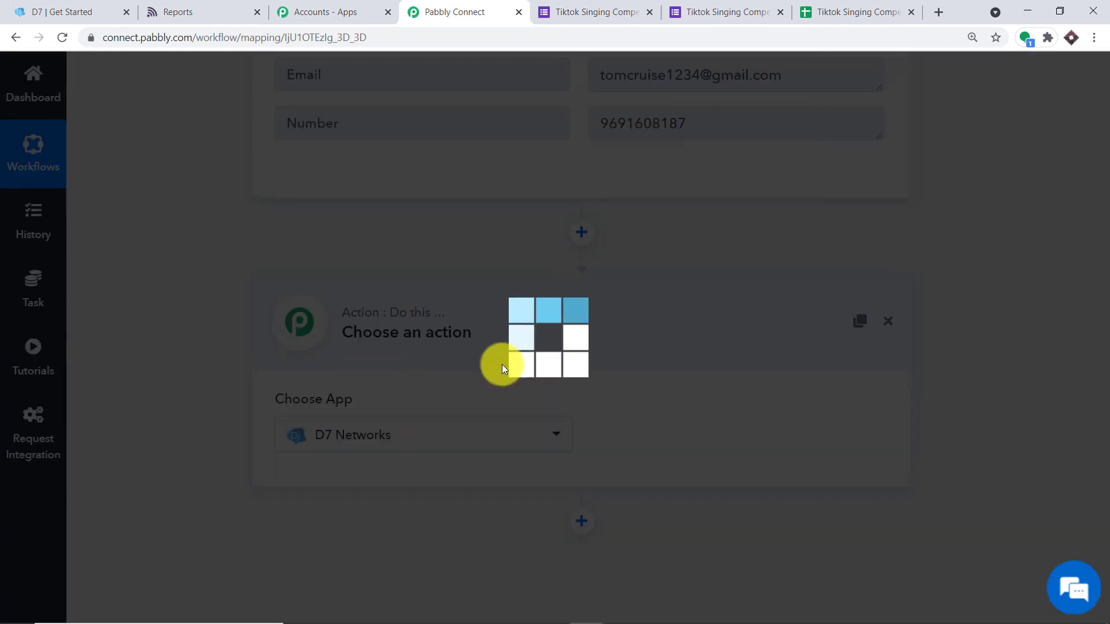
left_click(748, 460)
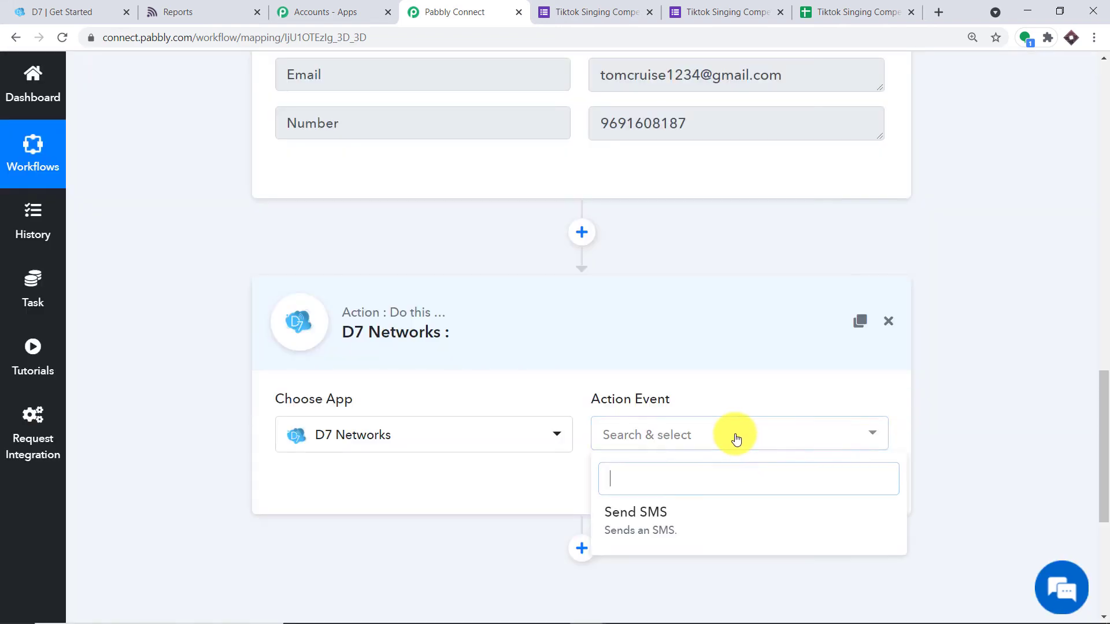
left_click(686, 528)
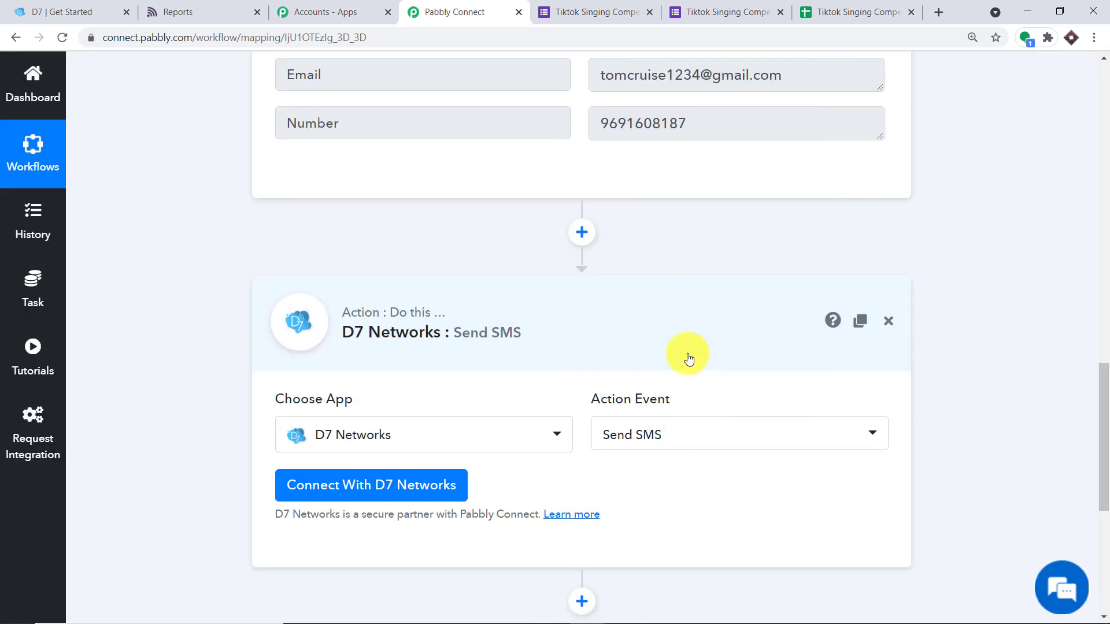
left_click(638, 293)
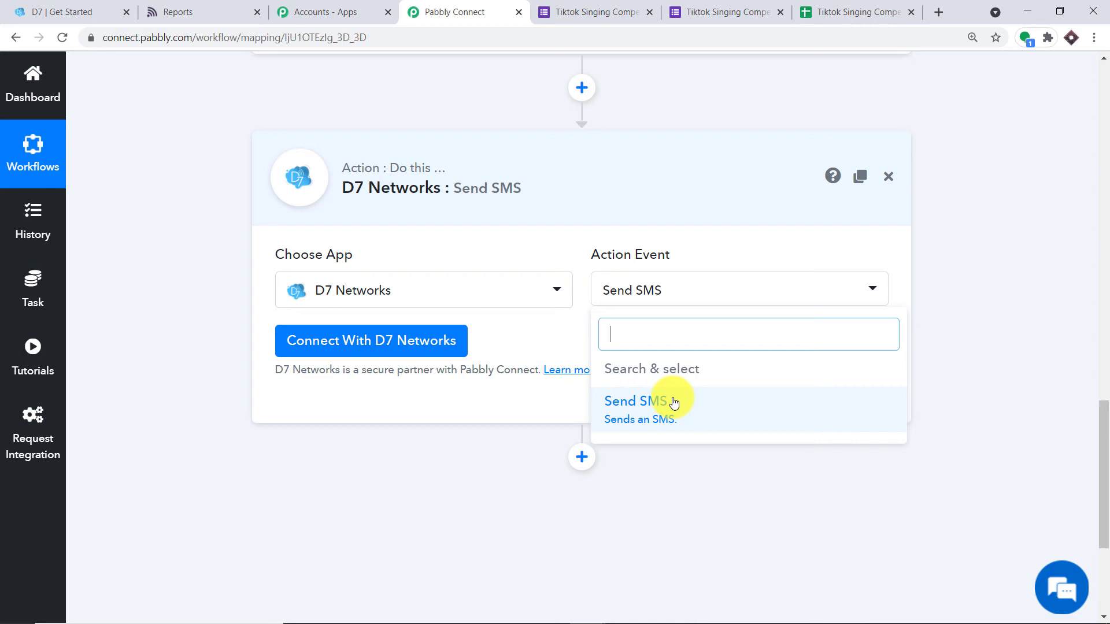
left_click(674, 401)
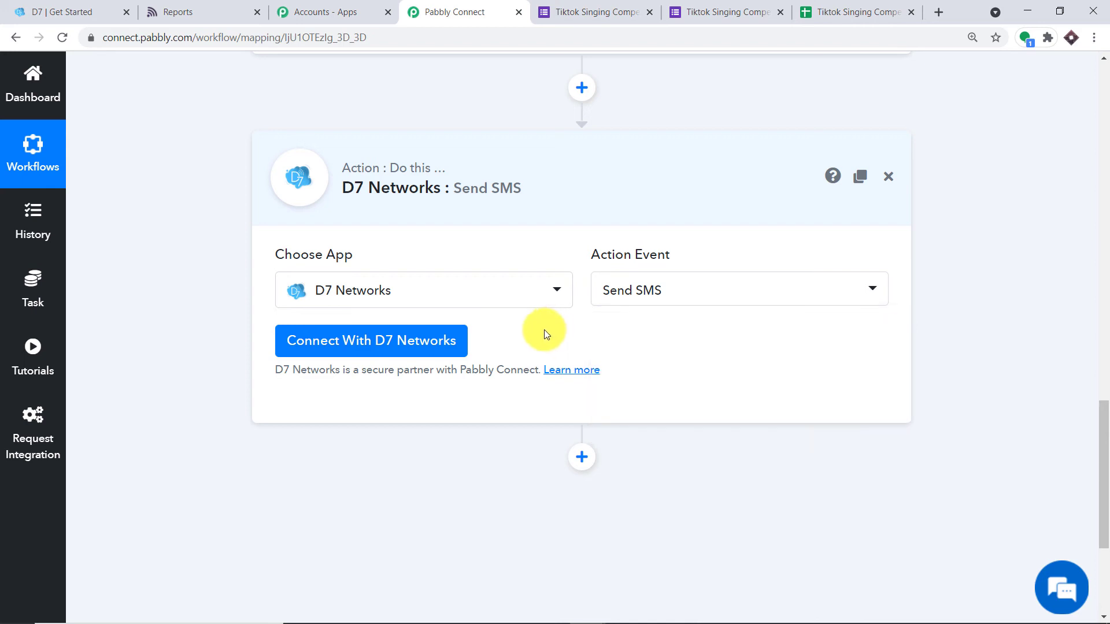
Connect D7 Networks with new credentials, copying the SMS API token from the D7 dashboard into the SMS API Token field, and save.
left_click(409, 352)
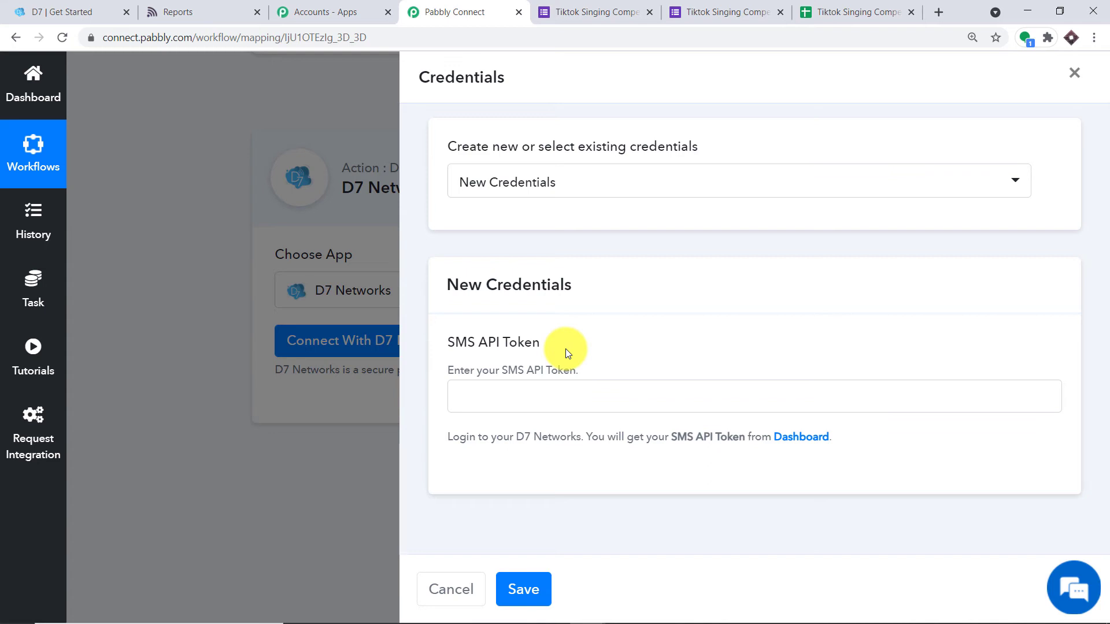
left_click(63, 11)
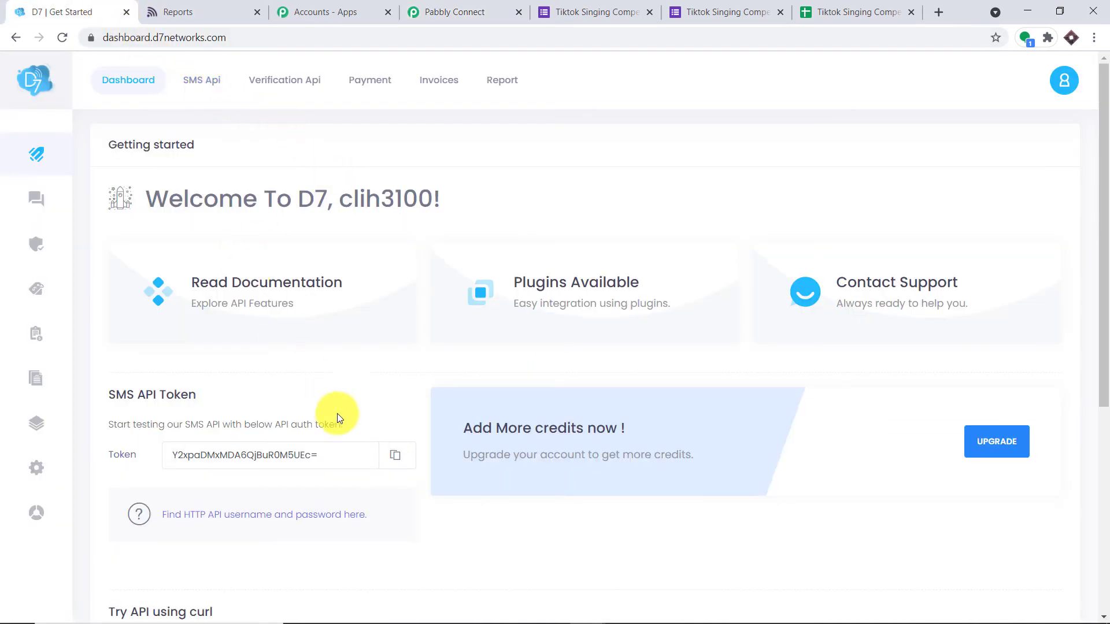
left_click(397, 461)
left_click(457, 11)
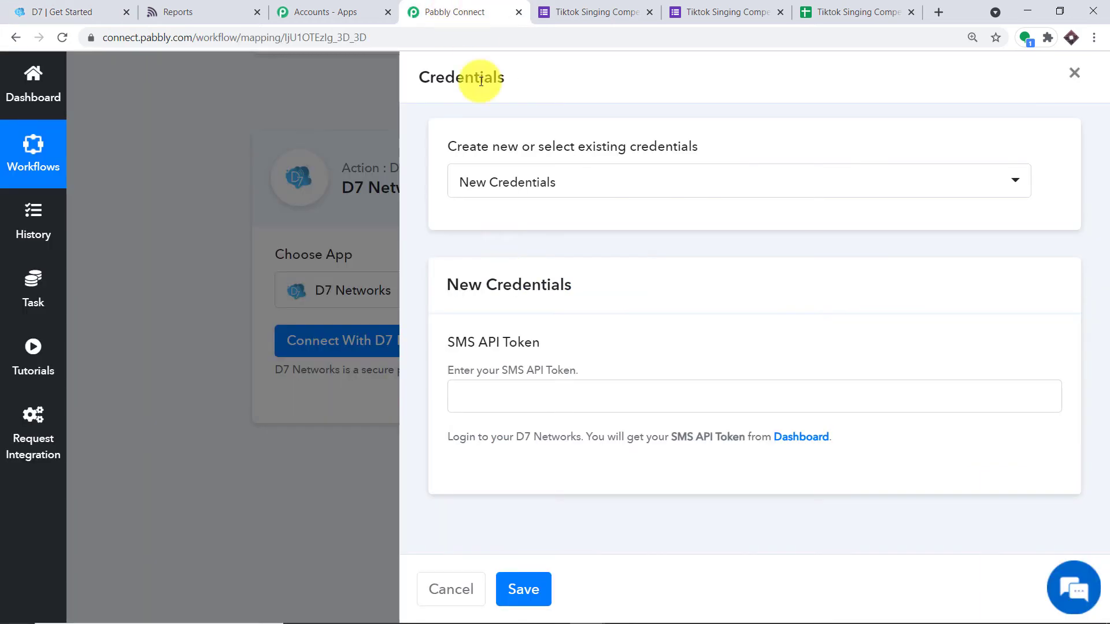
left_click(522, 397)
right_click(523, 398)
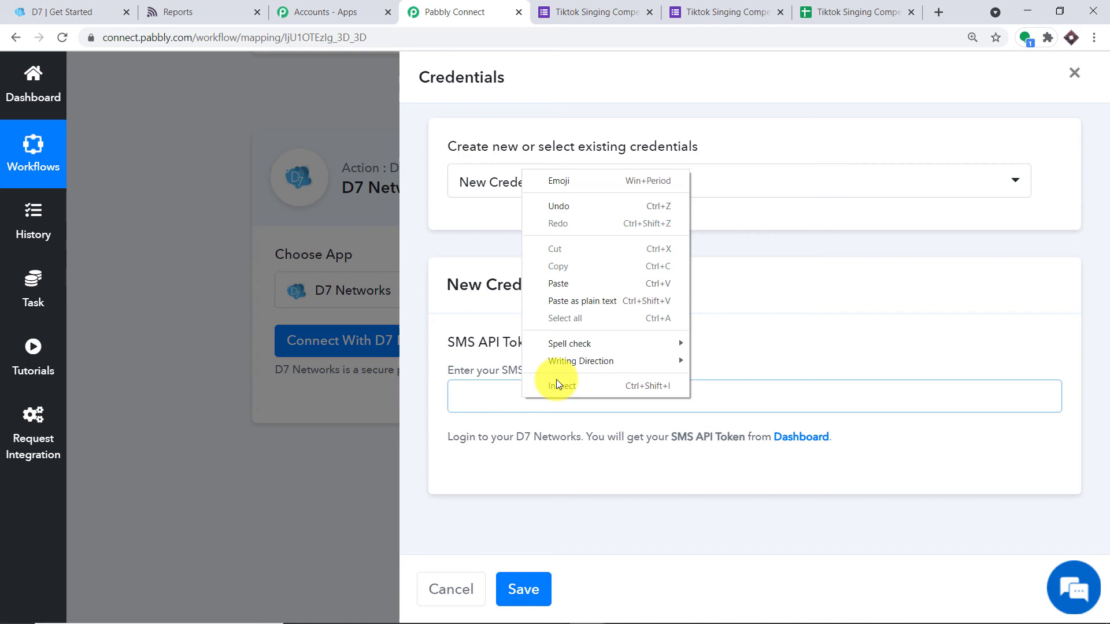
left_click(574, 286)
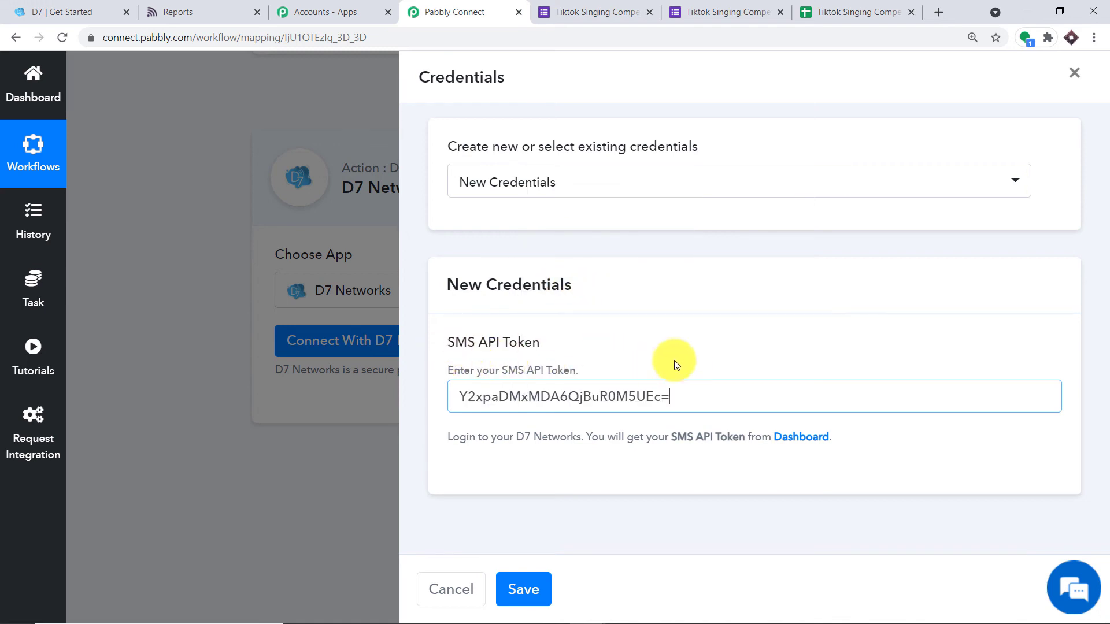
left_click(532, 595)
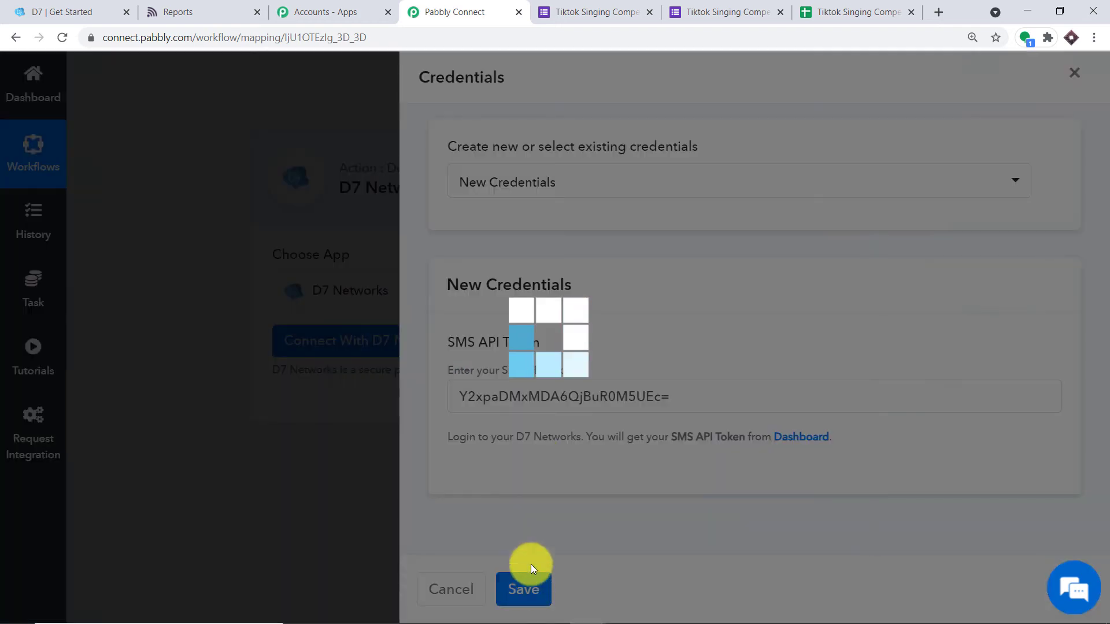
Set the Send SMS action's Sender ID to the default smsinfo, copied from the field's help text.
scroll(596, 268, "down", 2)
scroll(598, 263, "down", 2)
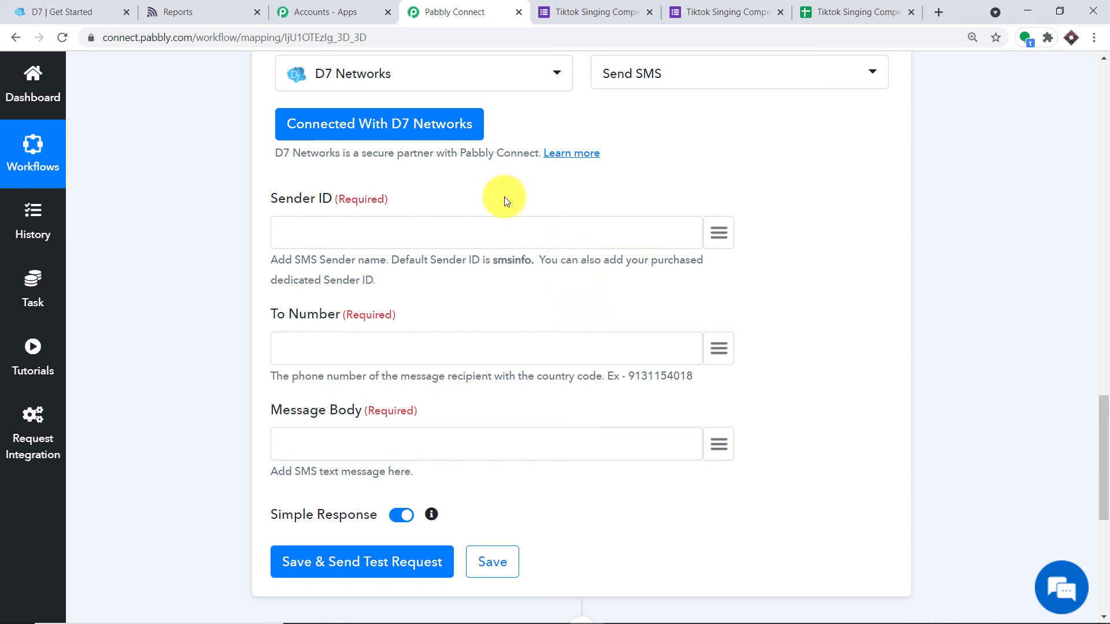
double_click(523, 263)
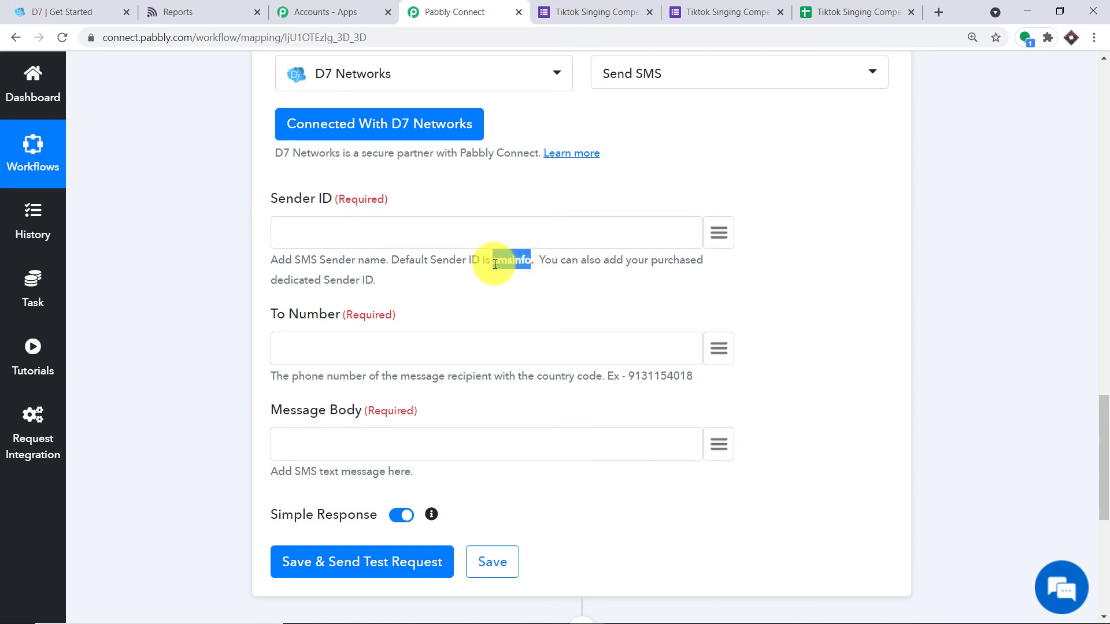
right_click(495, 264)
left_click(505, 273)
left_click(359, 231)
right_click(358, 231)
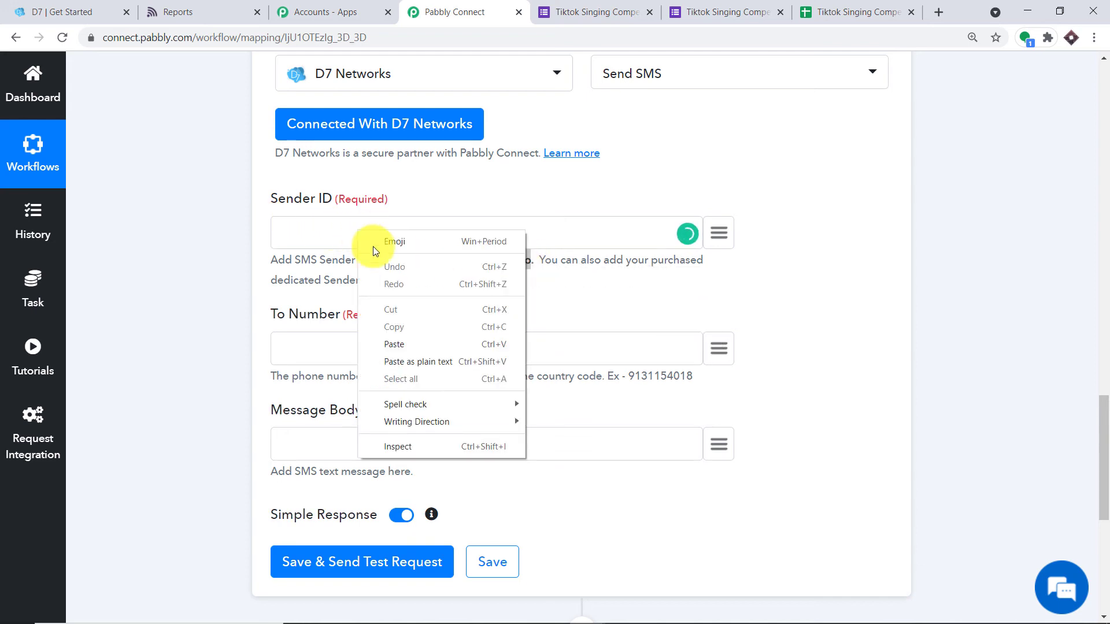
left_click(405, 342)
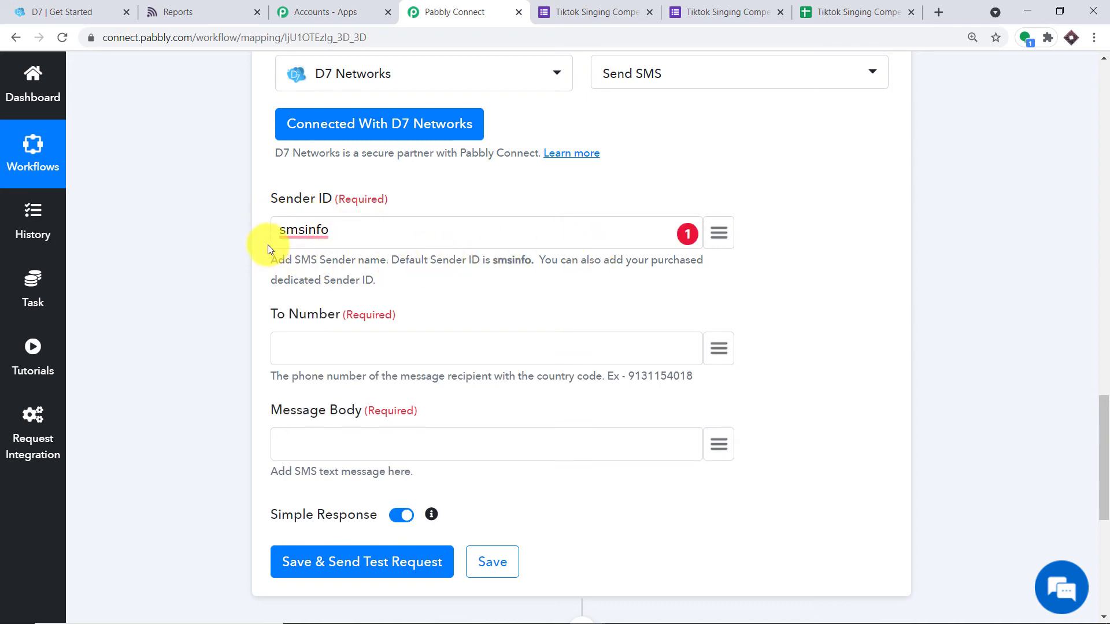
Map the To Number field to the Number value from the Google Forms response.
scroll(712, 290, "down", 1)
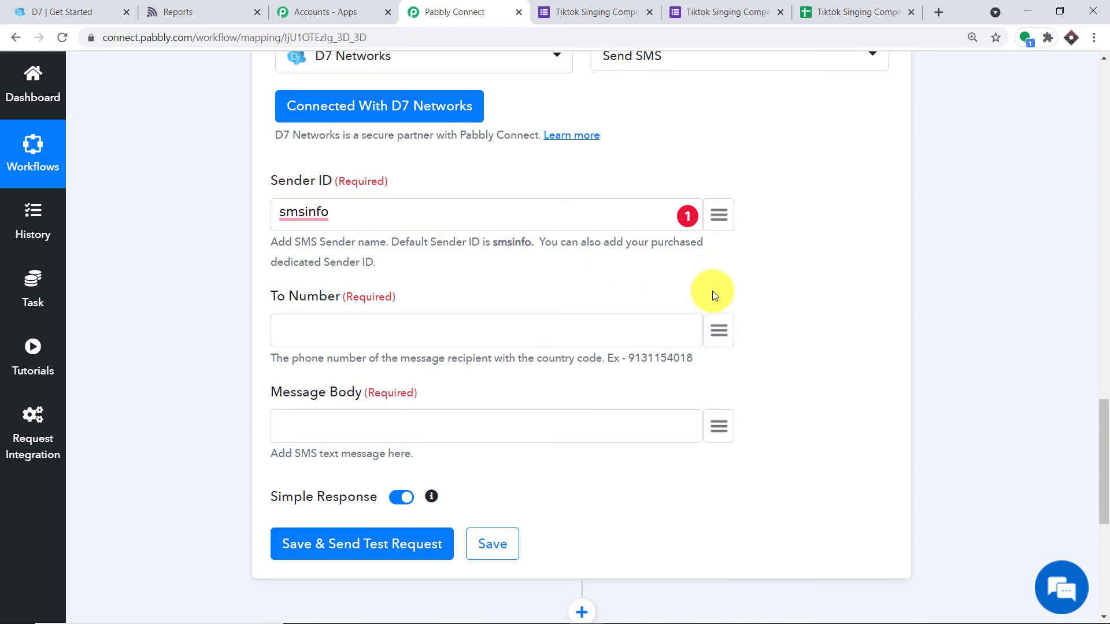
left_click(719, 277)
left_click(541, 383)
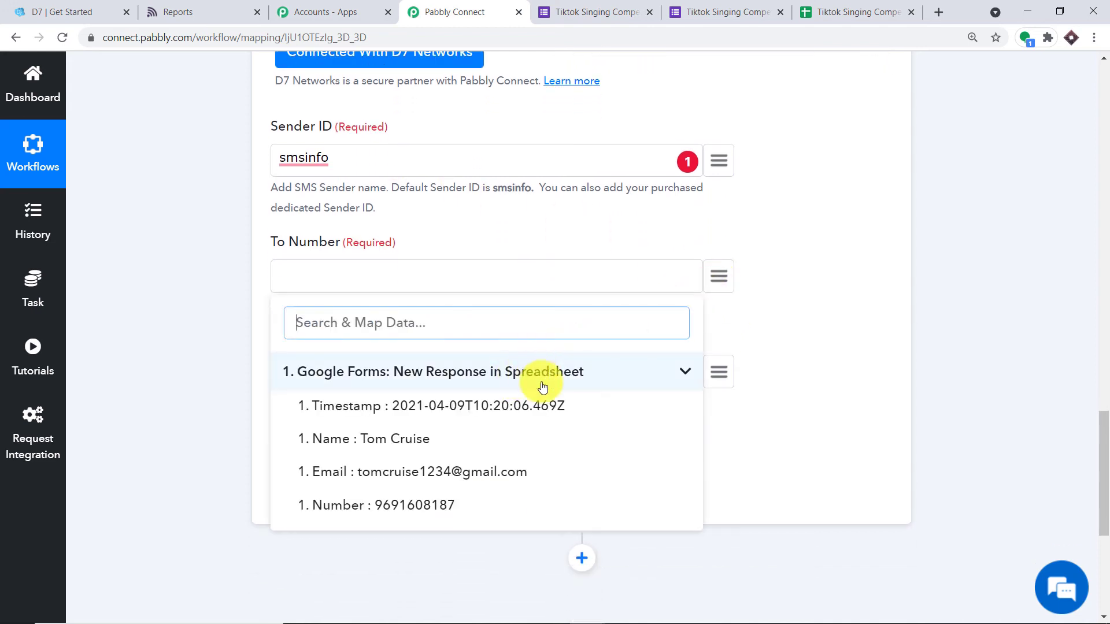
left_click(420, 506)
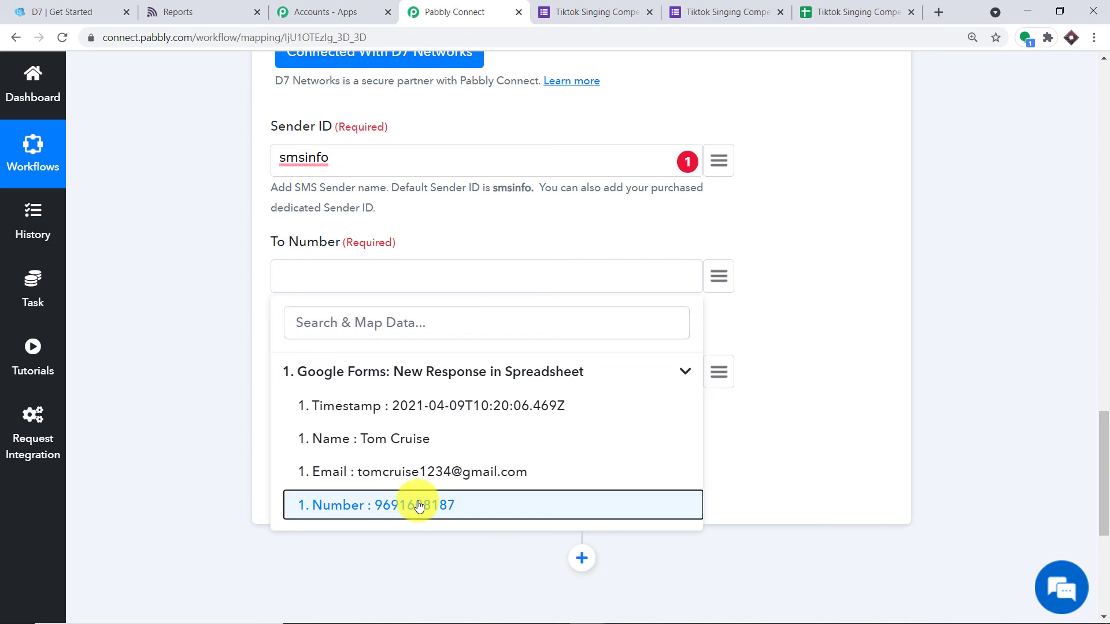
Write the message body "Hello [mapped Name], you have been selected for Tiktok singing competition and you will be getting update son this number".
left_click(318, 360)
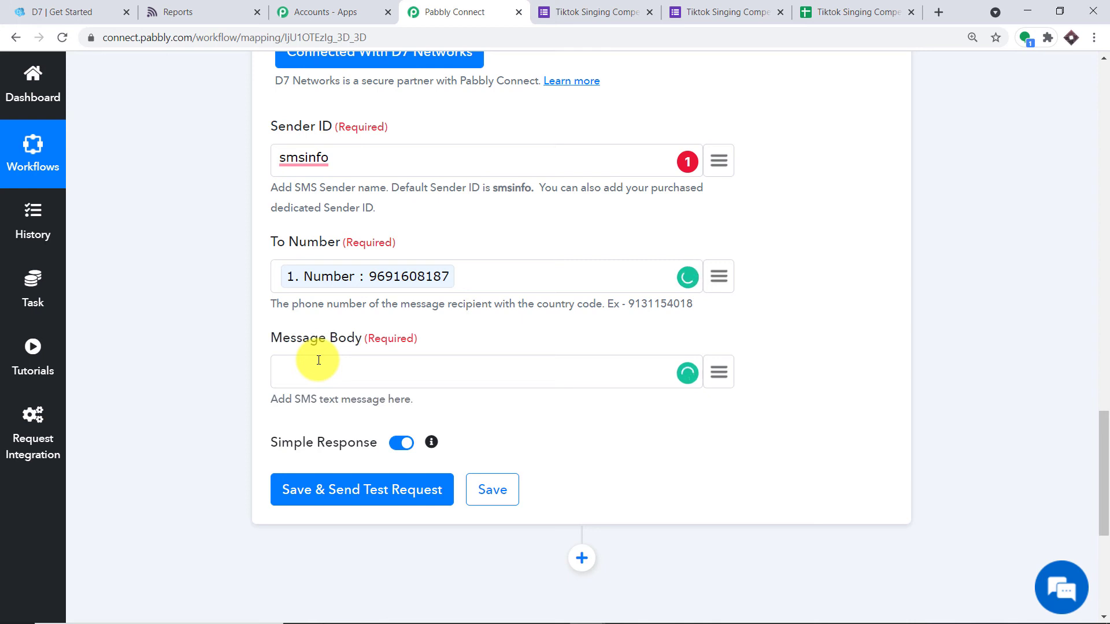
type("Hello")
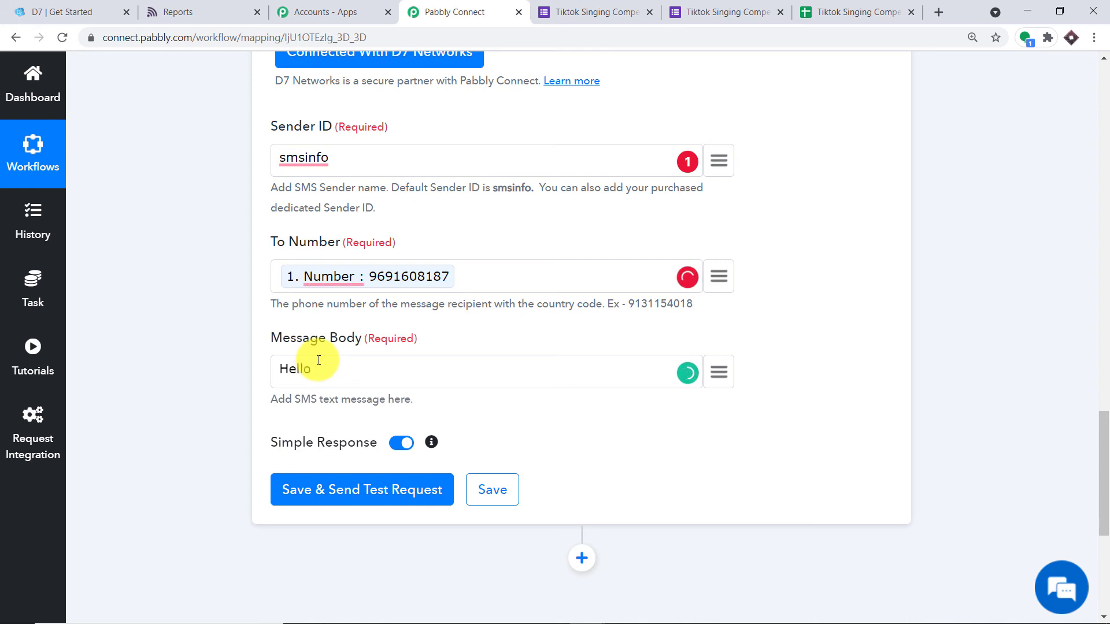
left_click(719, 371)
left_click(412, 473)
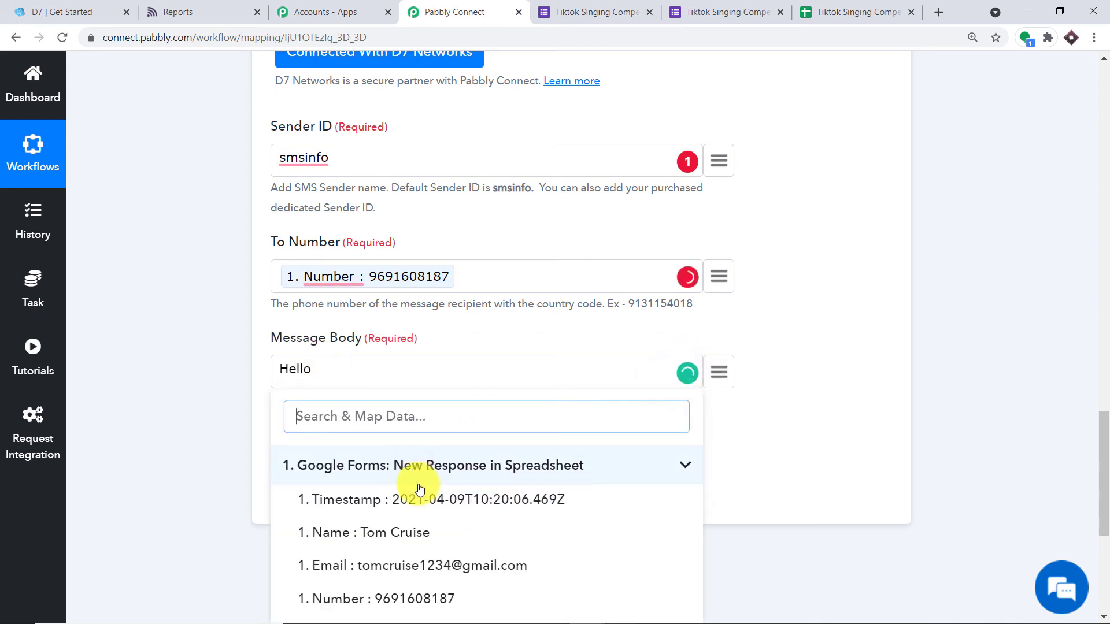
left_click(425, 533)
type(",")
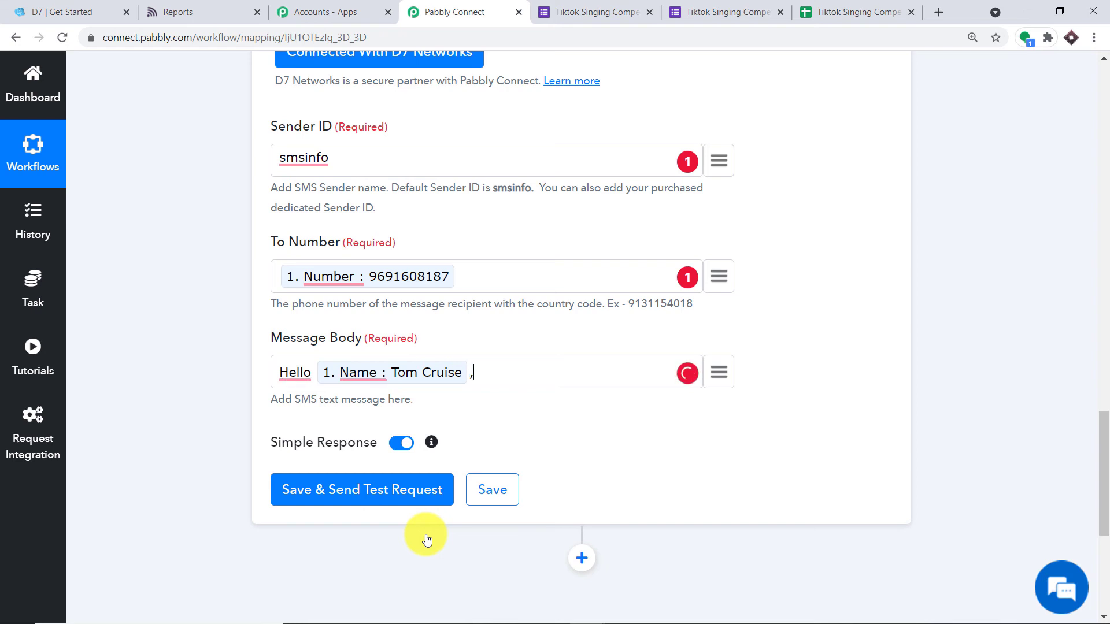
type(" you have been selected ")
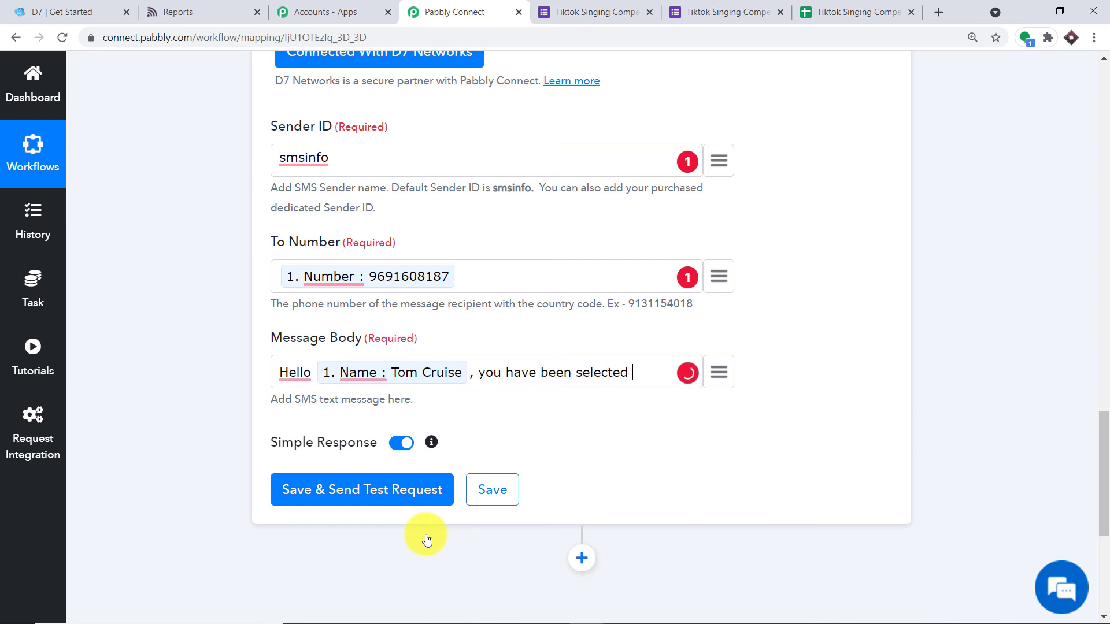
type("for Tiktok singing ")
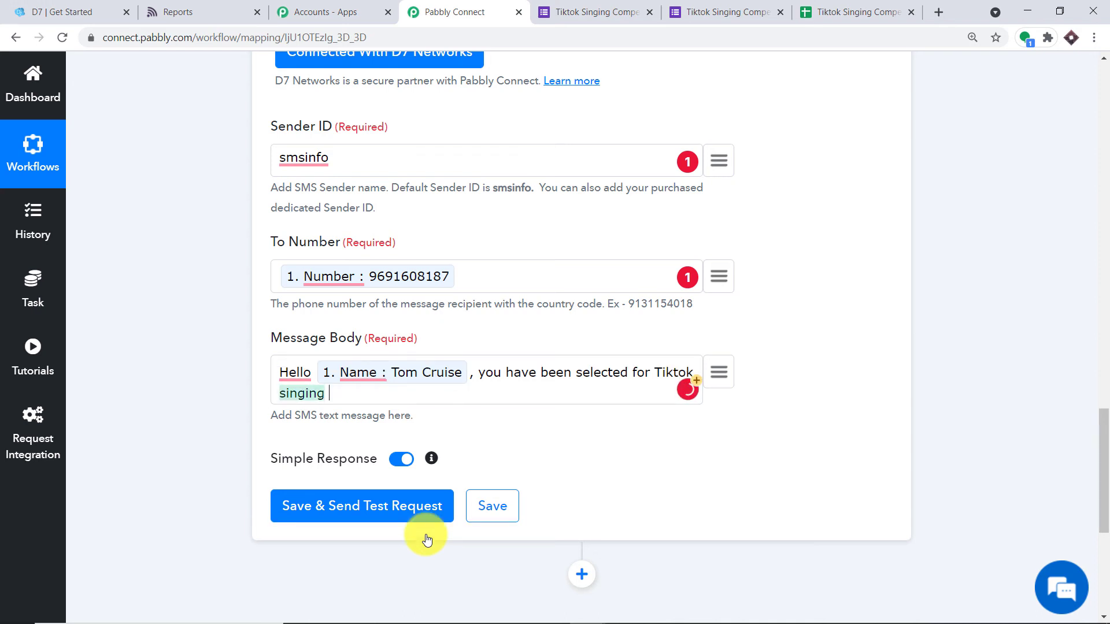
type("competition ")
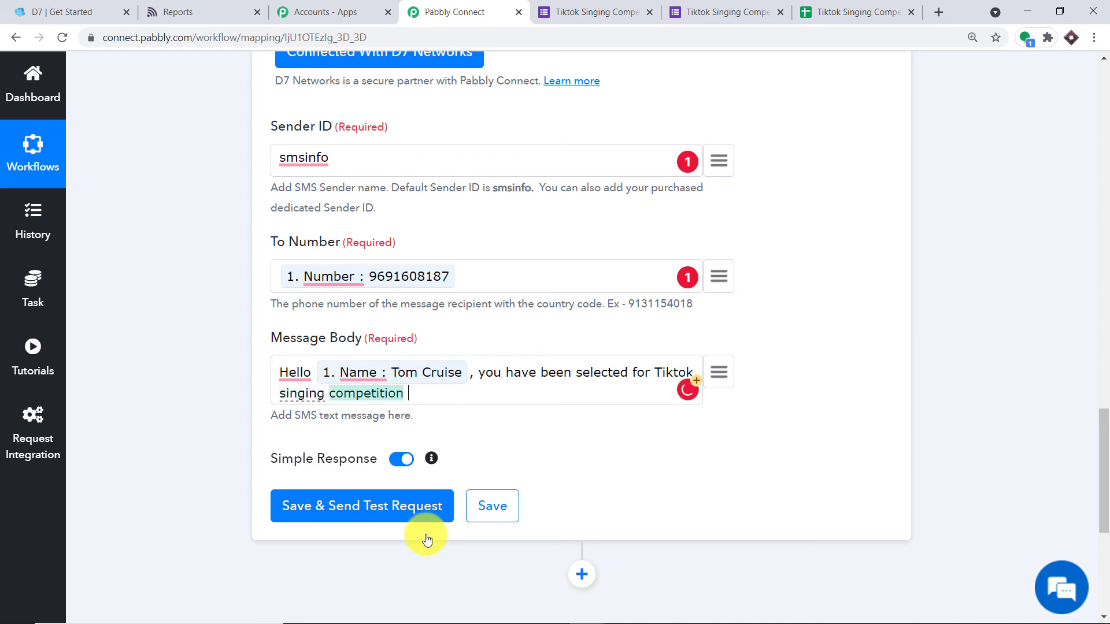
type("and you ")
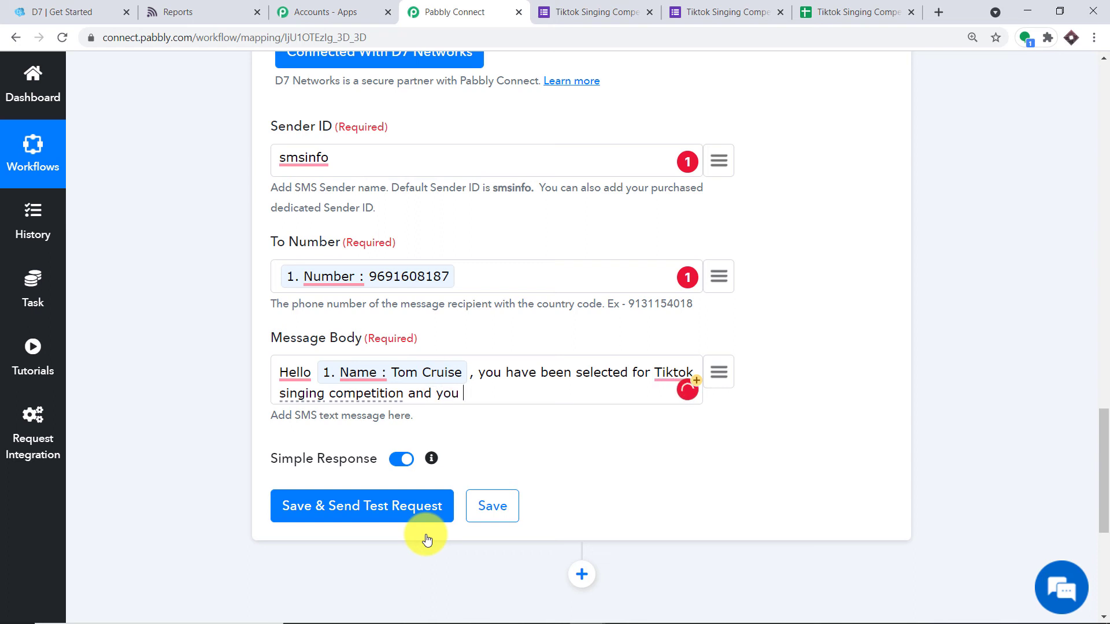
type("will be gett")
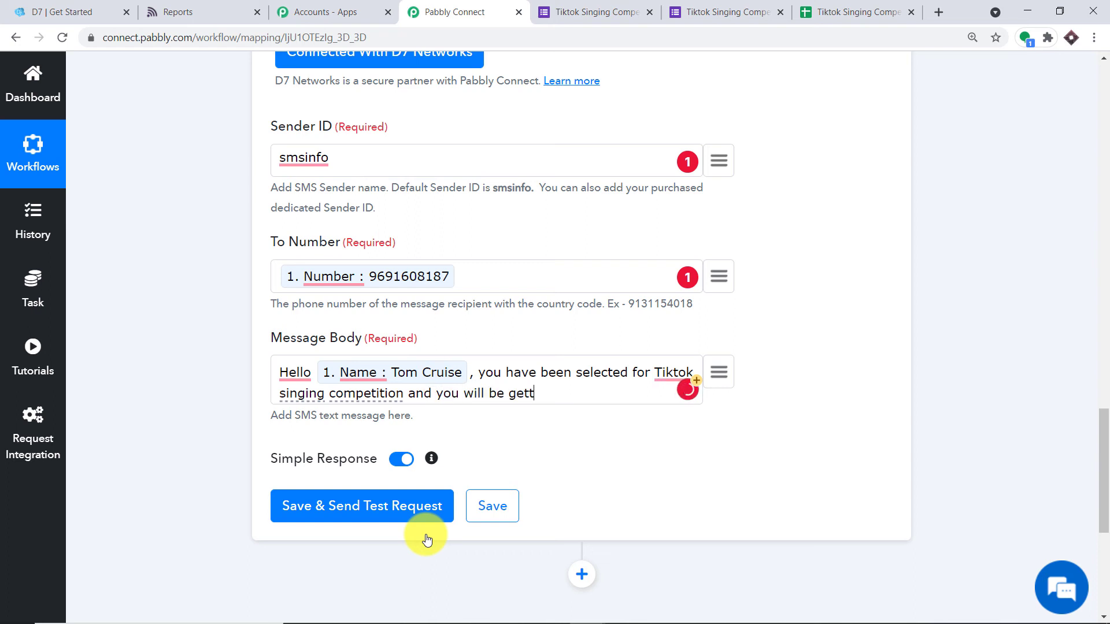
type("ing update son this n")
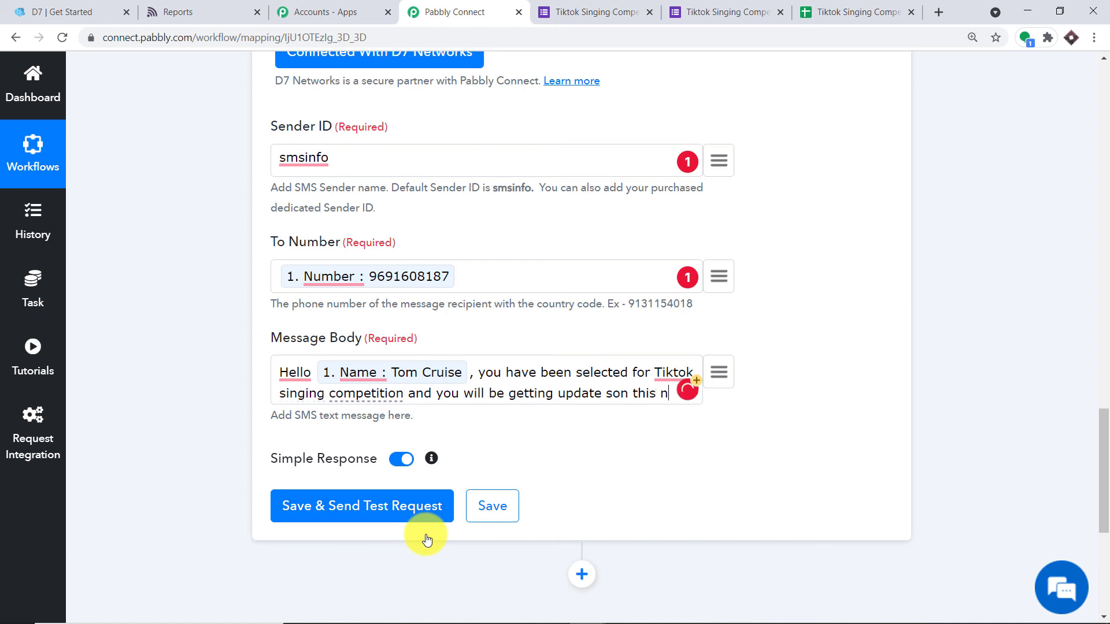
type("umber")
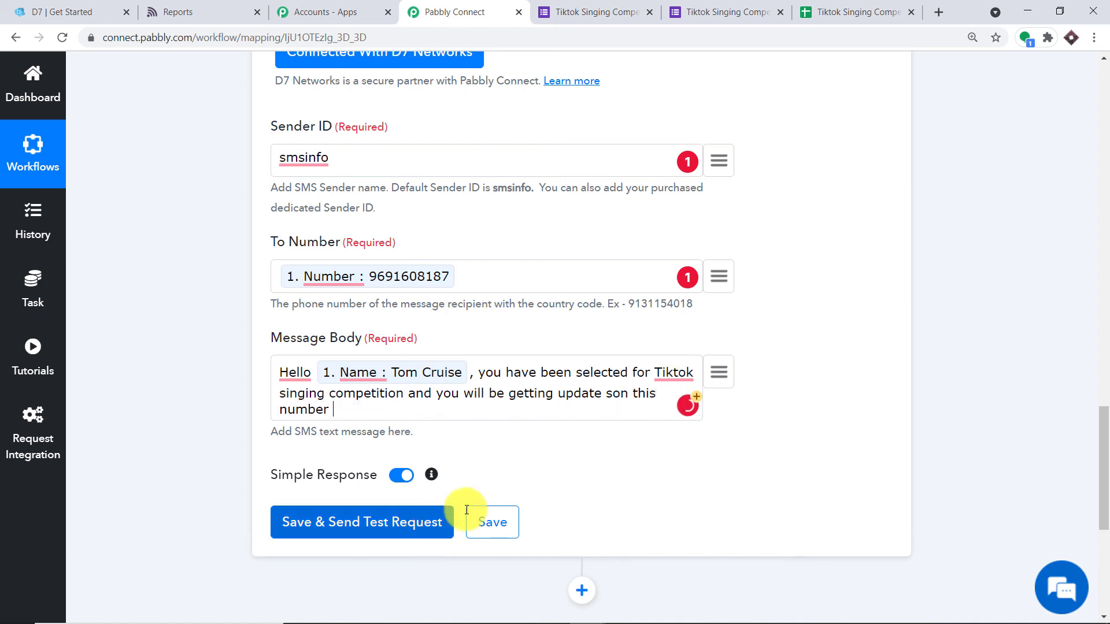
Extend the message body with the mapped Number, the text "and email", and the mapped Email from the Google Forms response.
left_click(719, 370)
scroll(495, 481, "down", 1)
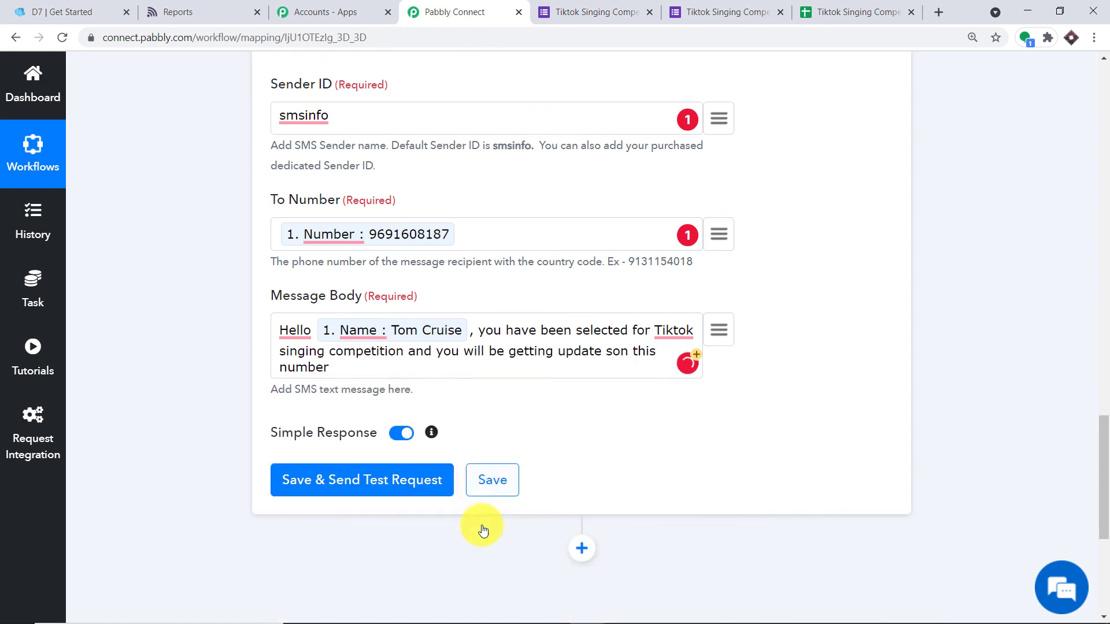
left_click(454, 560)
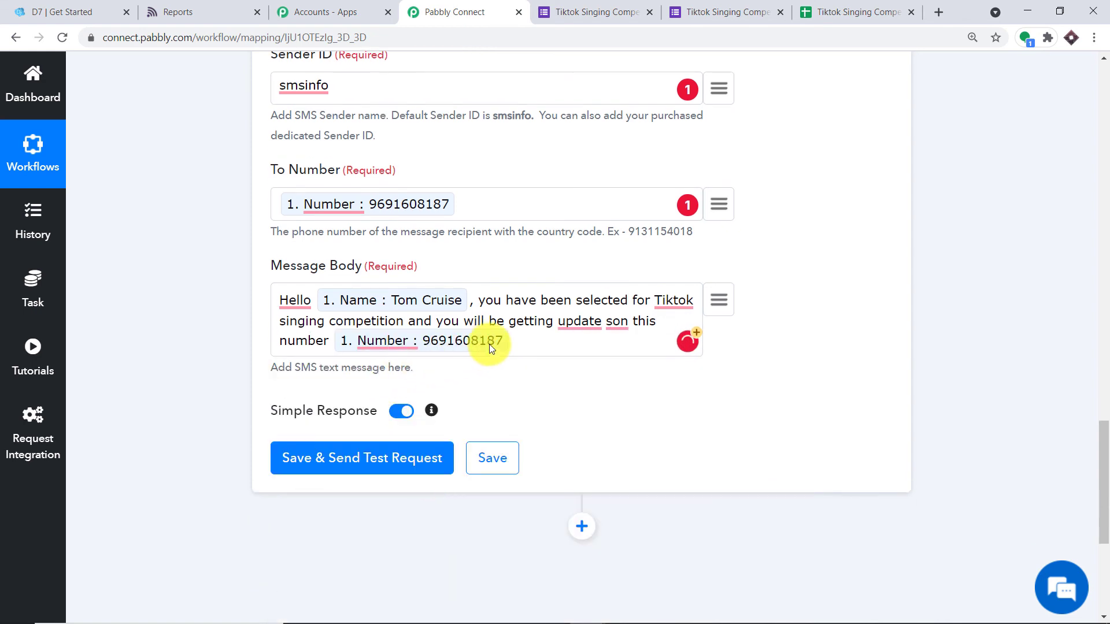
type("and email")
left_click(718, 299)
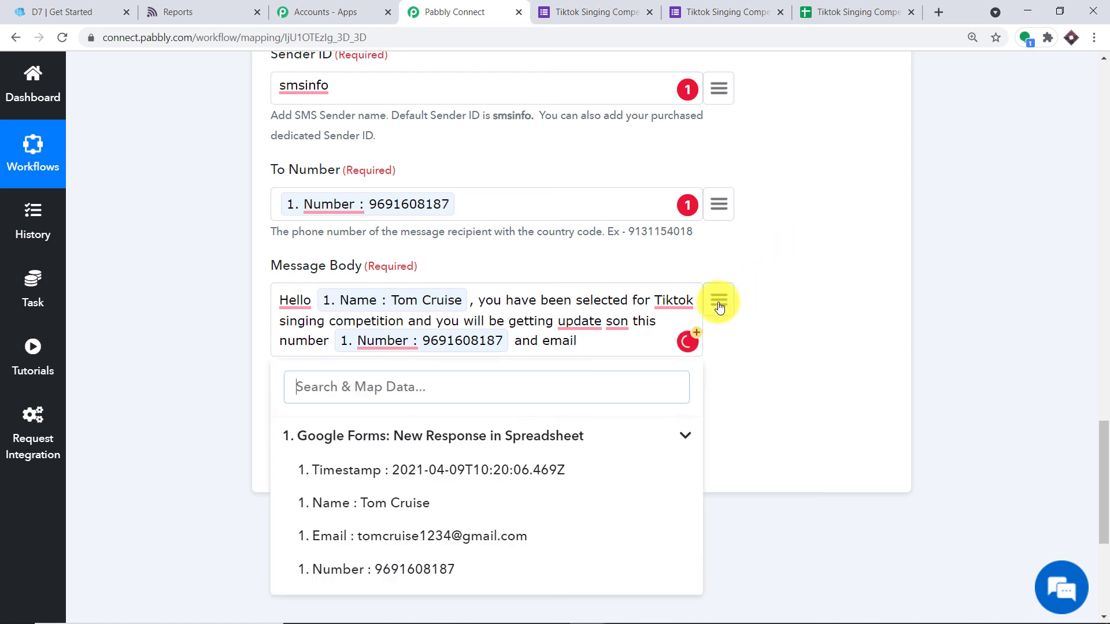
left_click(429, 532)
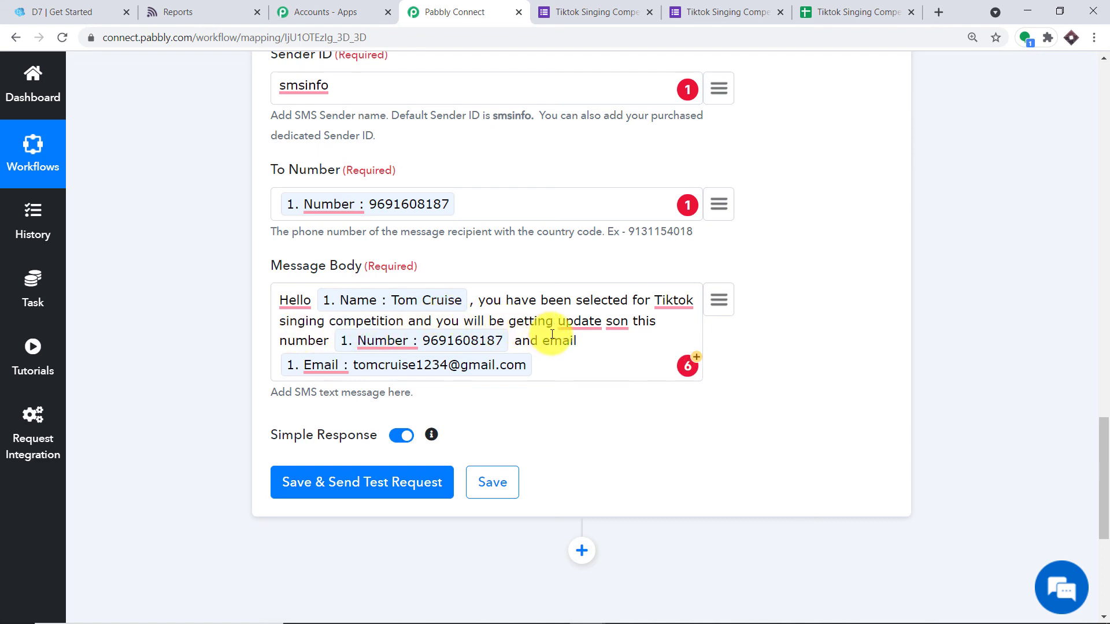
Correct the message body wording to "getting an update on this number" and insert "this" before "email".
mouse_move(569, 320)
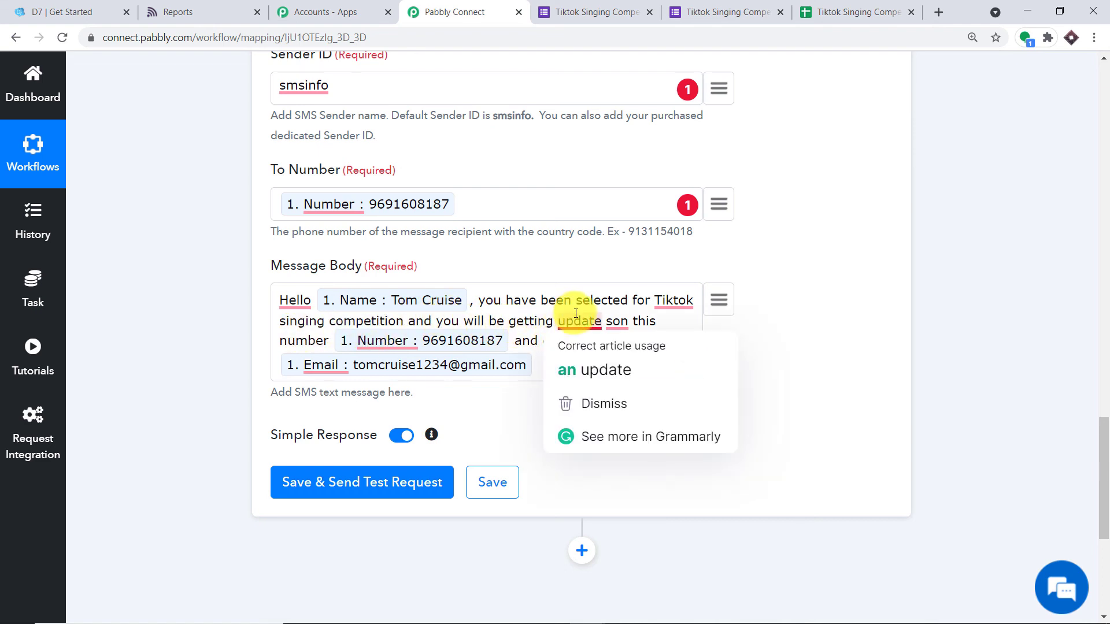
left_click(595, 368)
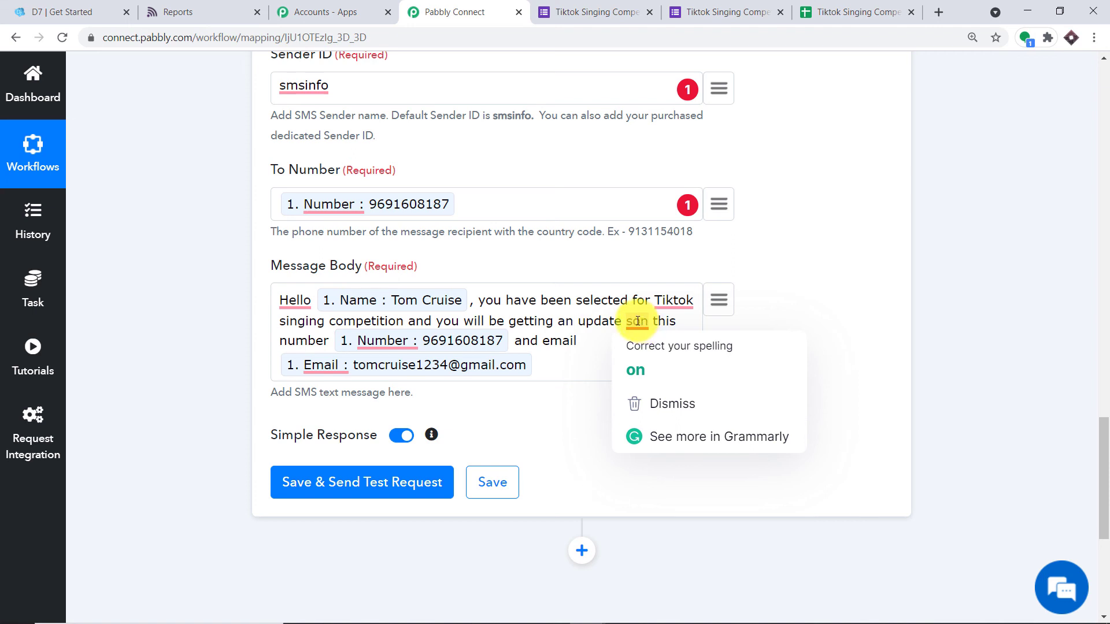
left_click(637, 320)
key("BackSpace")
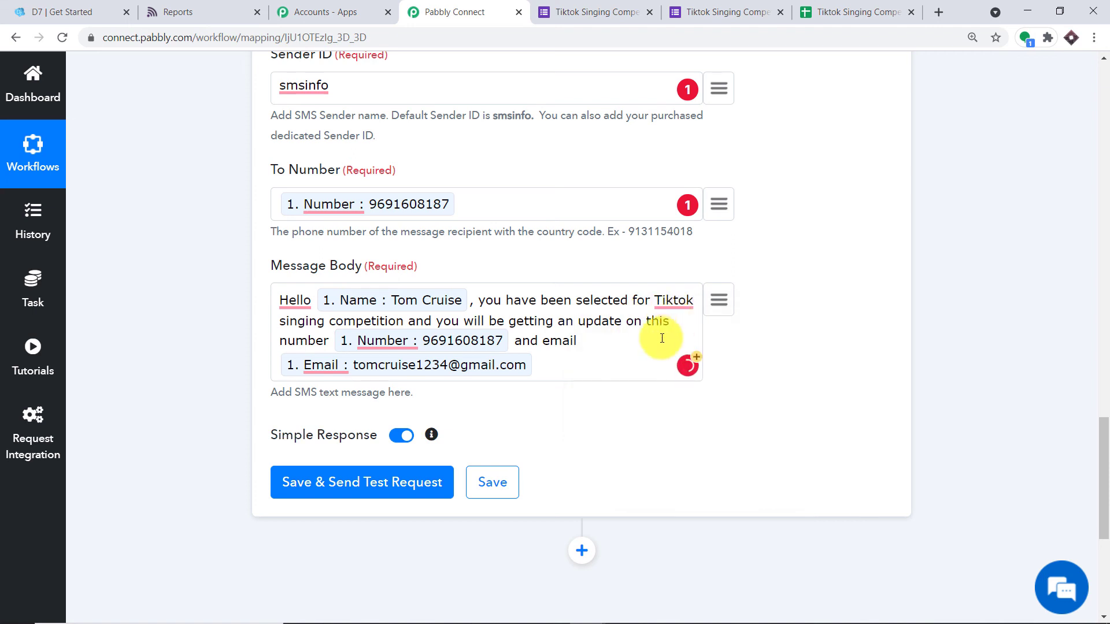
mouse_move(416, 341)
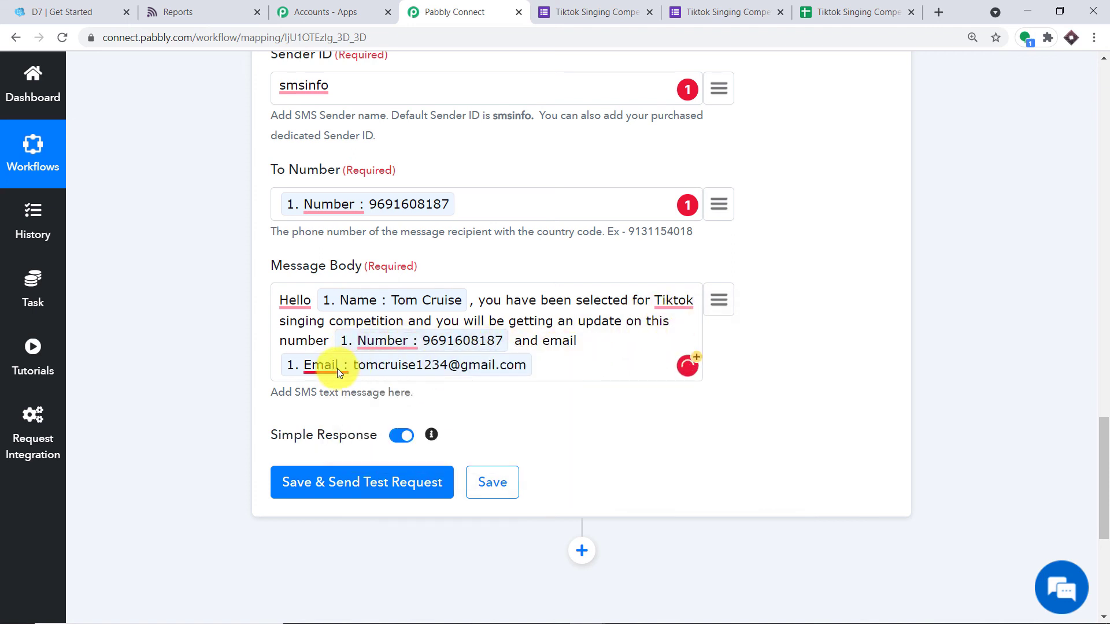
left_click(544, 340)
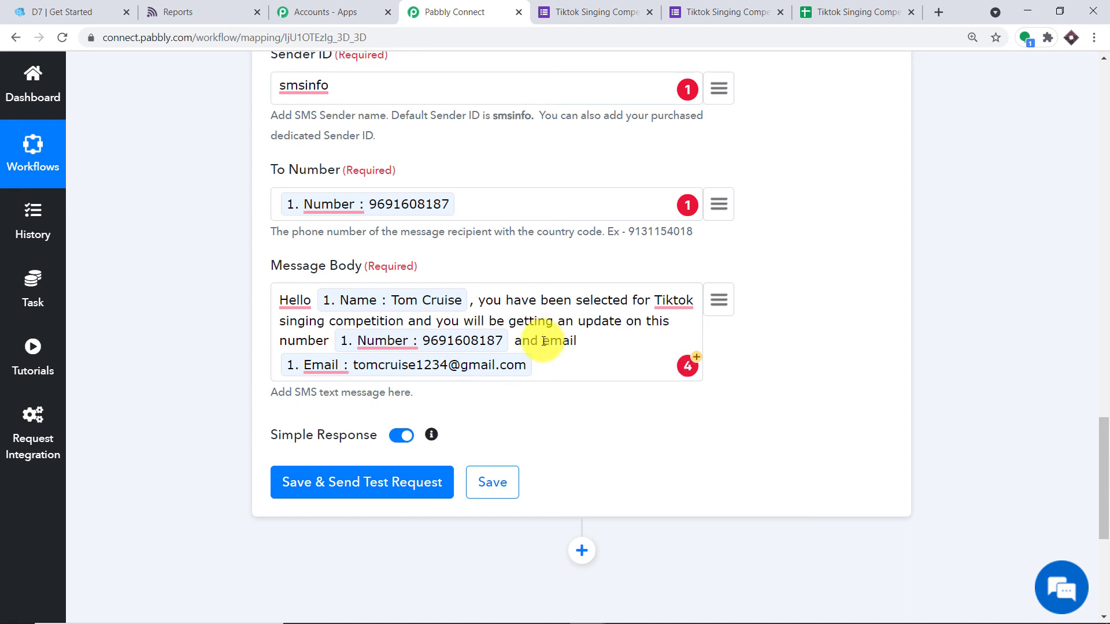
type("this")
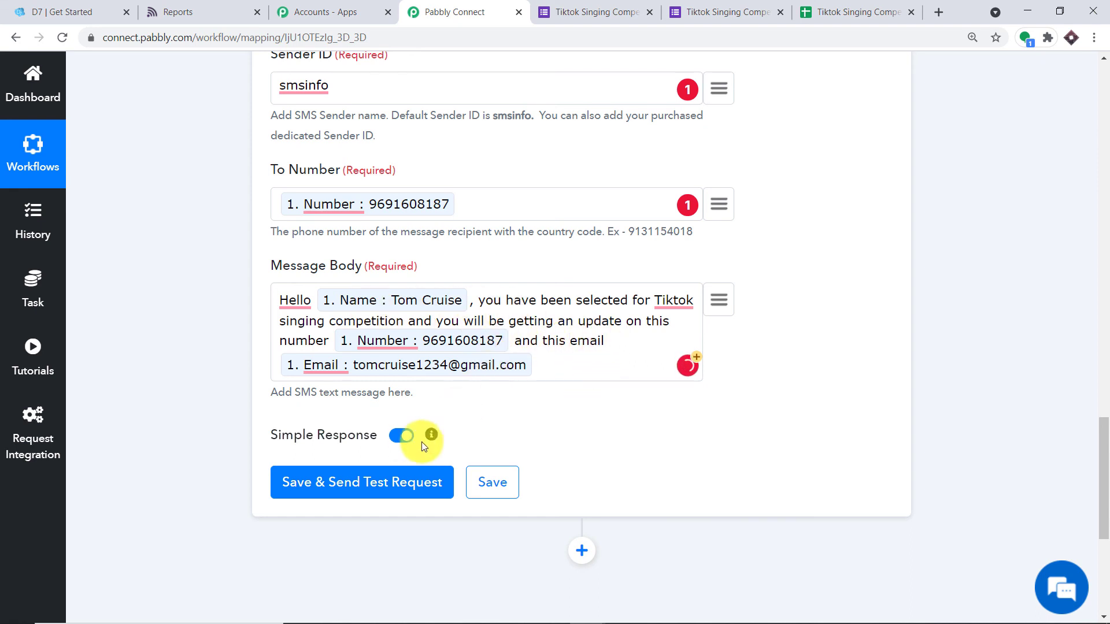
Prefix the mapped To Number with country code 91, and save the action and send a test request.
left_click(382, 489)
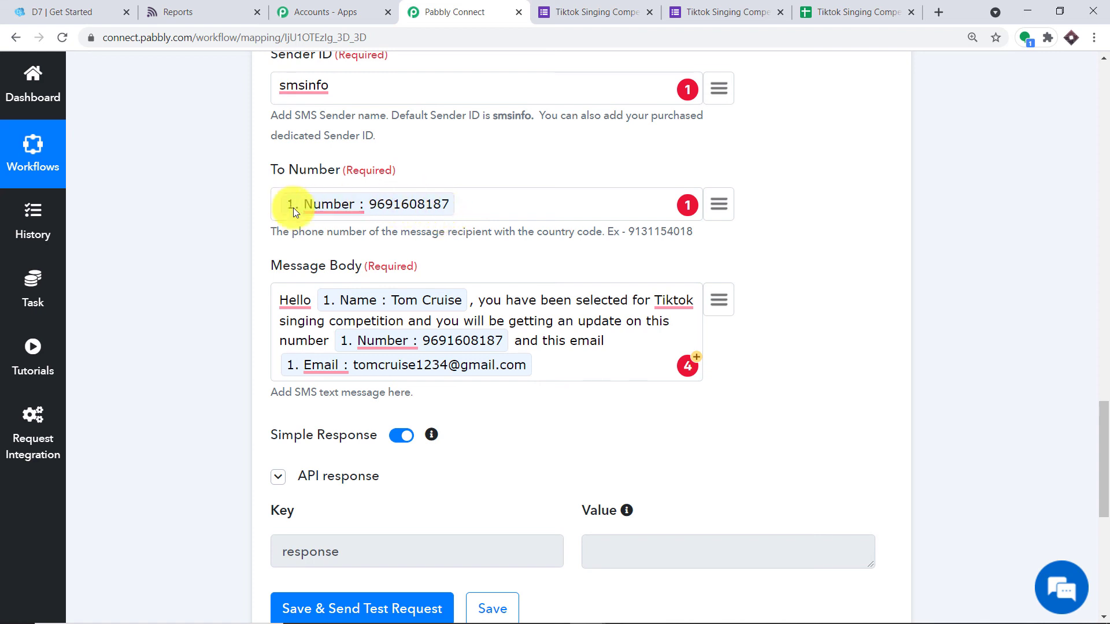
left_click_drag(628, 231, 641, 231)
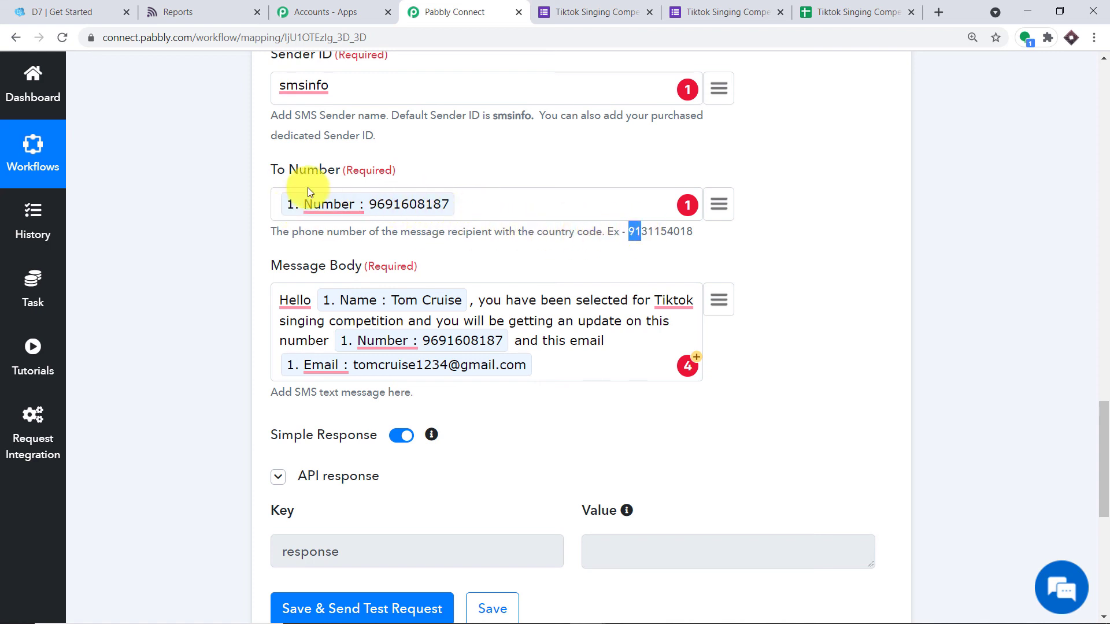
left_click(281, 201)
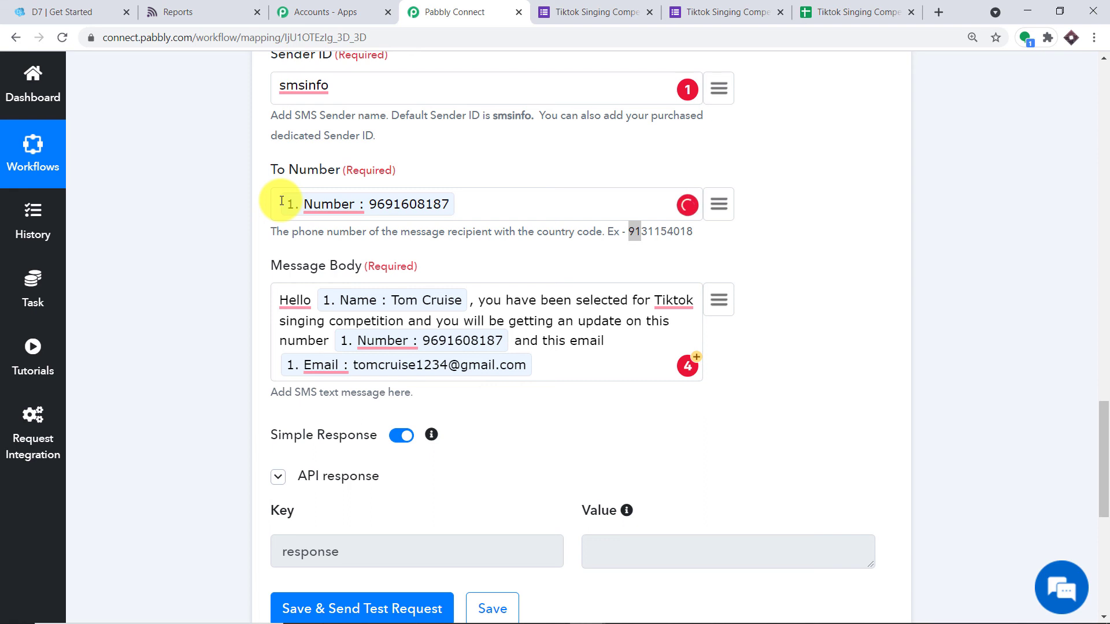
type("91")
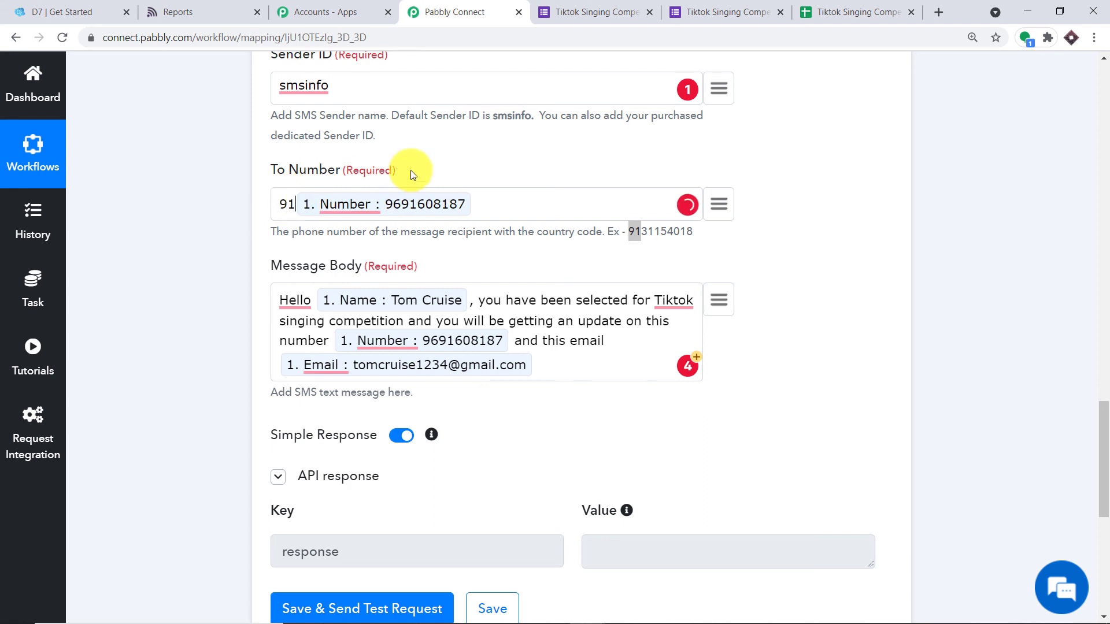
scroll(439, 185, "down", 2)
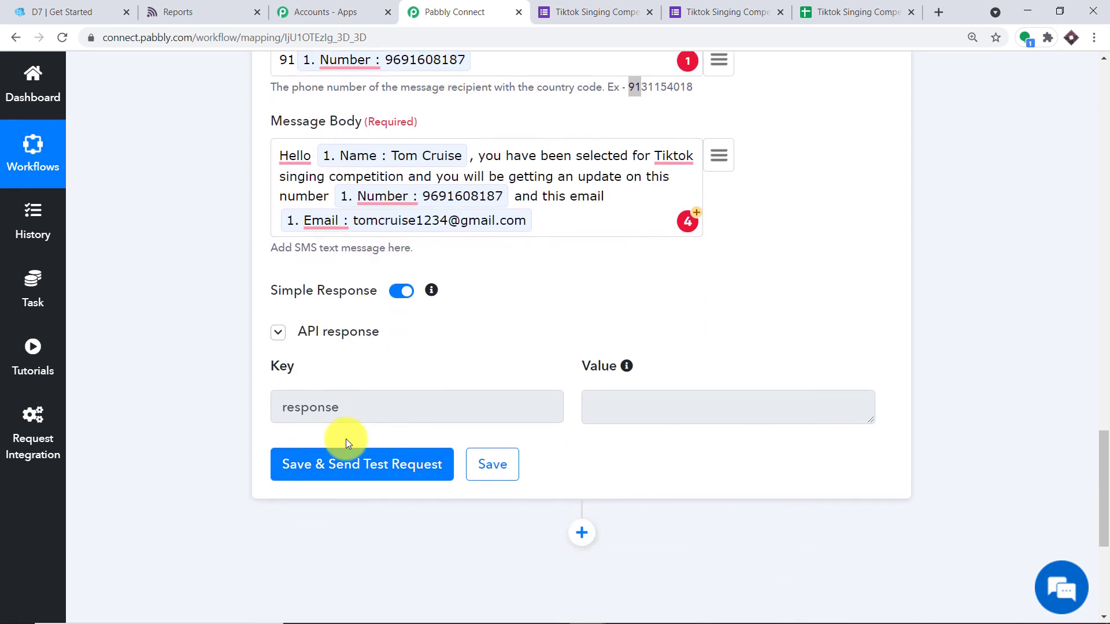
left_click(351, 474)
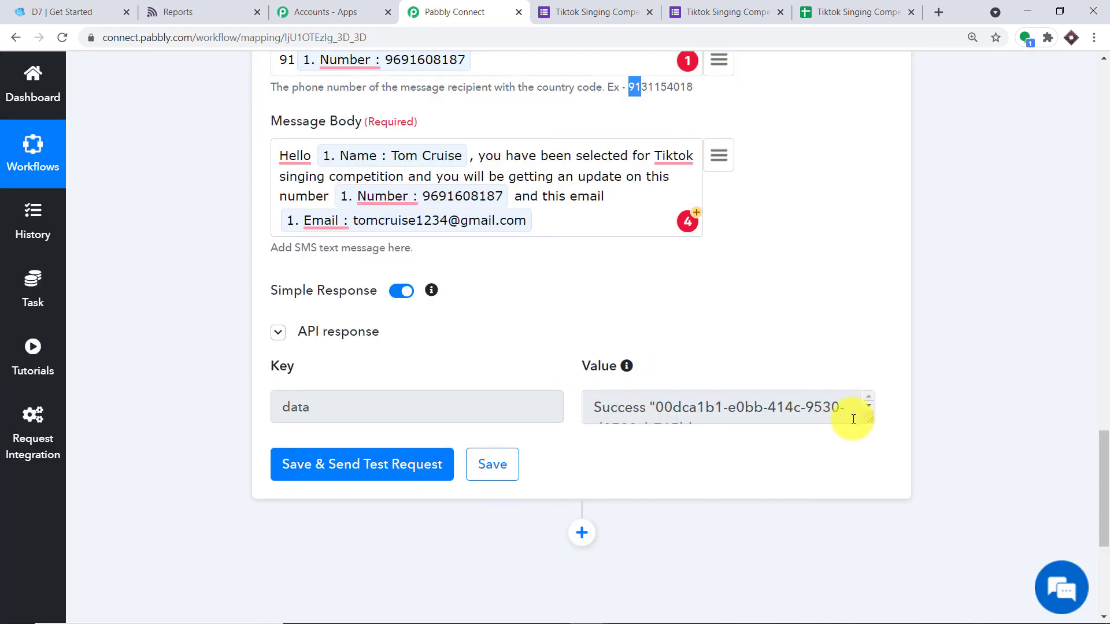
Switch to the D7 Networks reports, reload them, and check the entry for the test SMS.
scroll(821, 397, "up", 1)
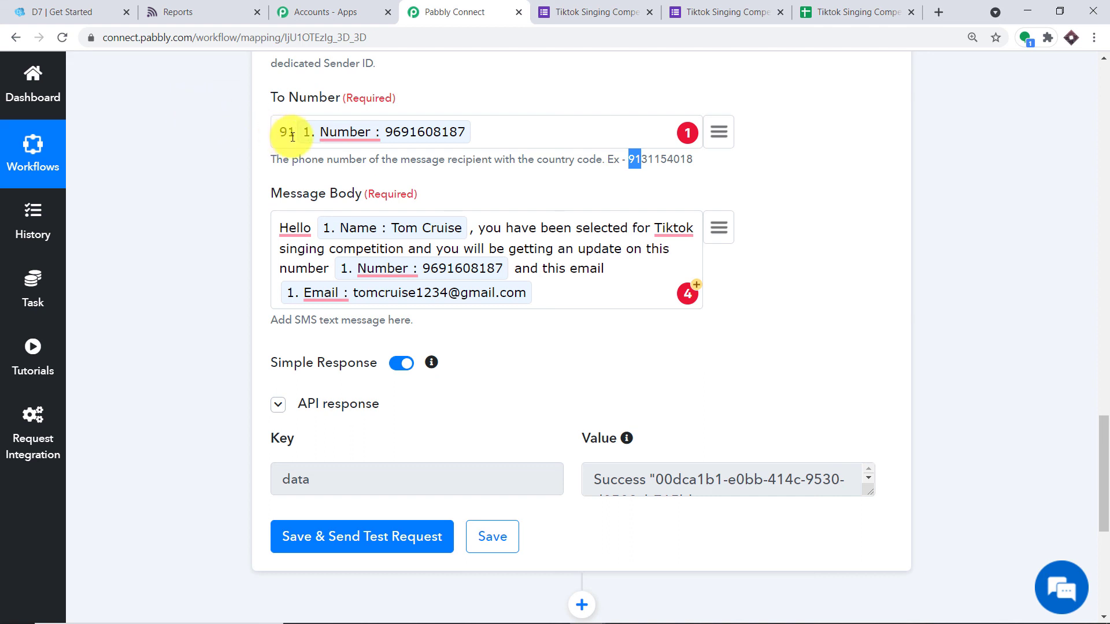
left_click(42, 11)
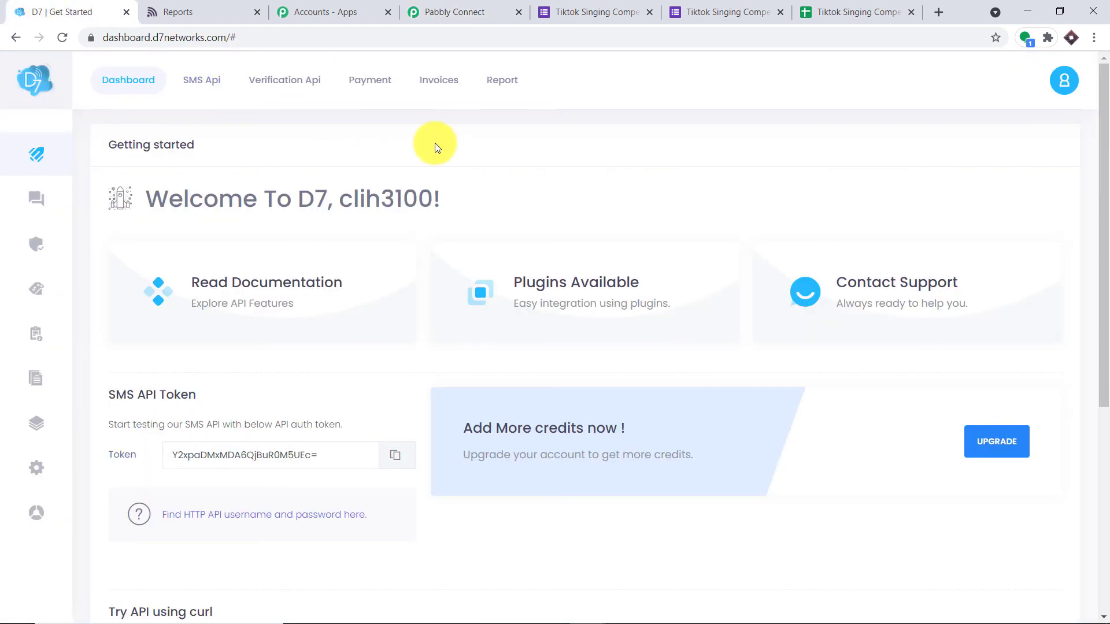
left_click(501, 95)
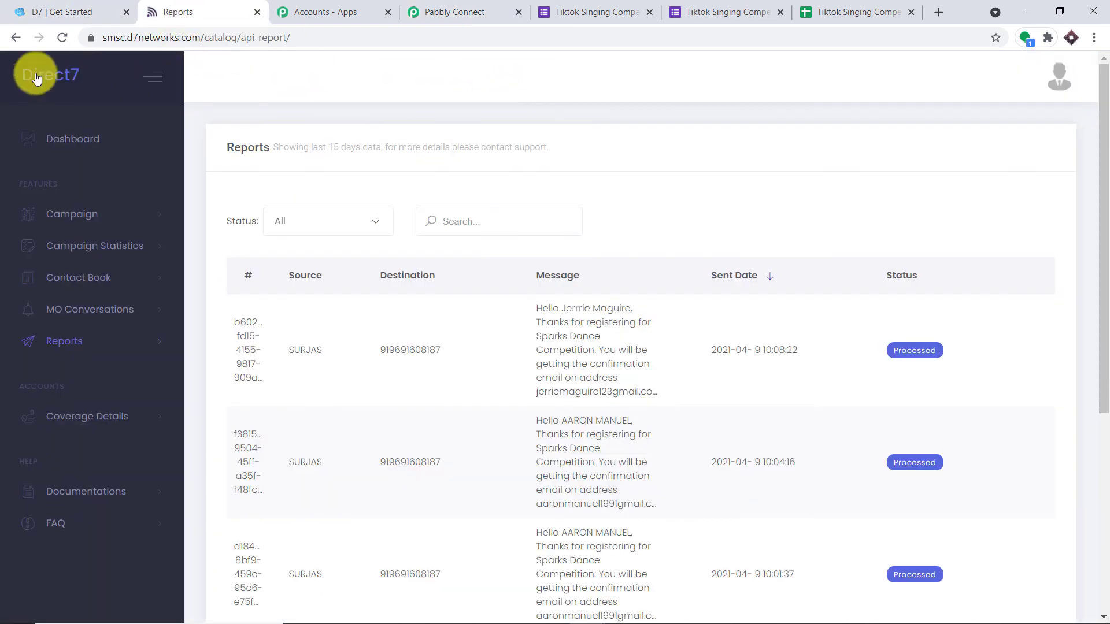
left_click(64, 37)
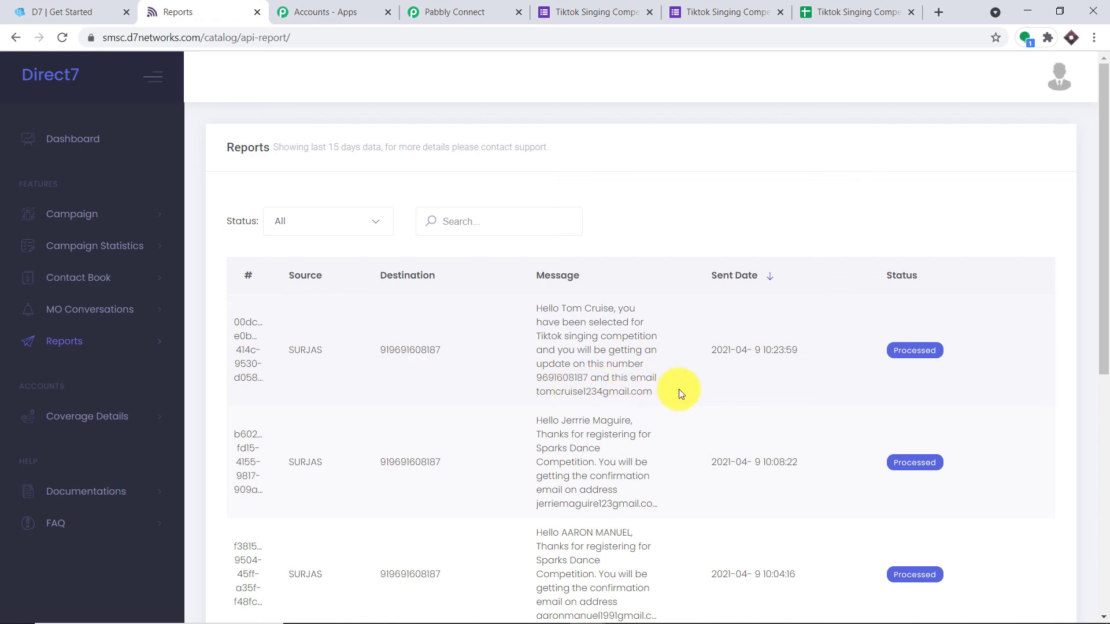
Return to the Pabbly Connect workflow and collapse the D7 Networks action and the Google Forms trigger.
left_click(440, 12)
scroll(987, 372, "up", 1)
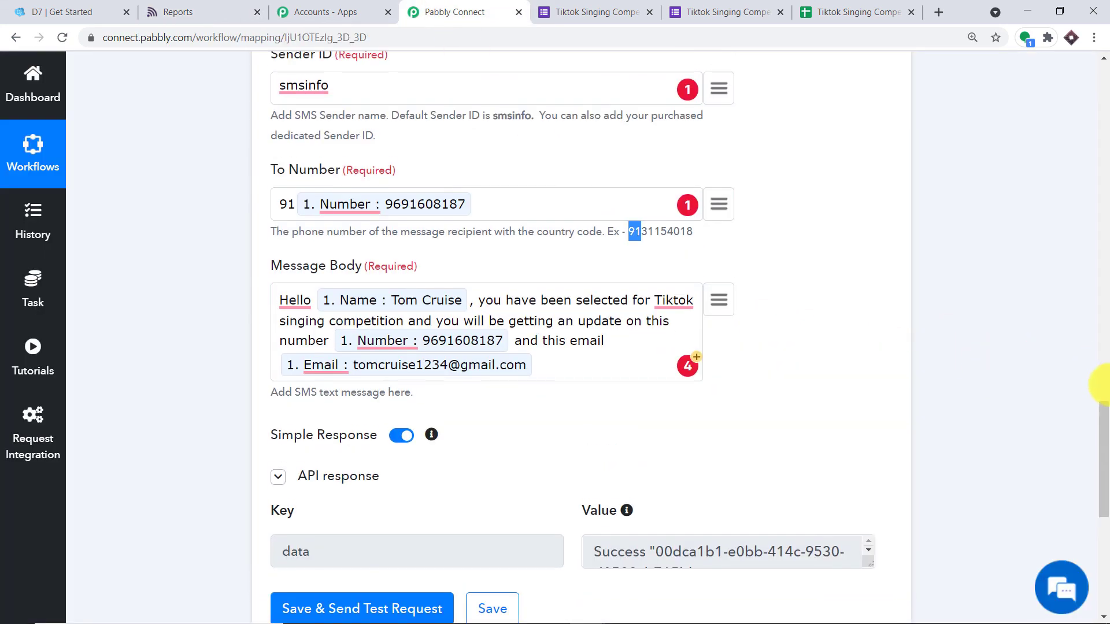
scroll(1101, 384, "up", 8)
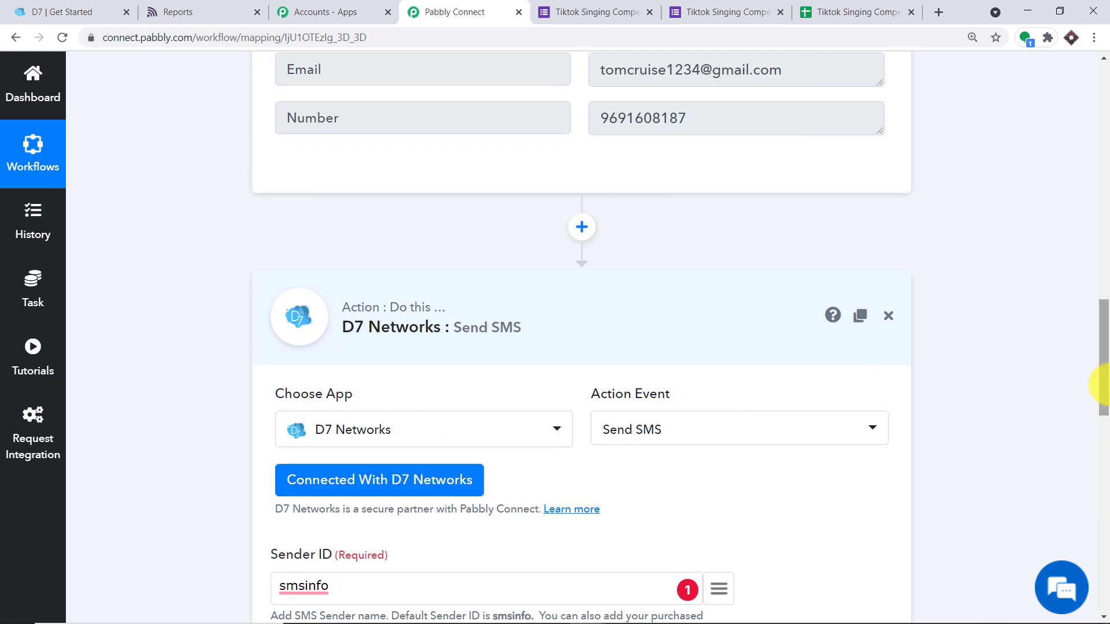
left_click(585, 324)
scroll(1101, 370, "up", 15)
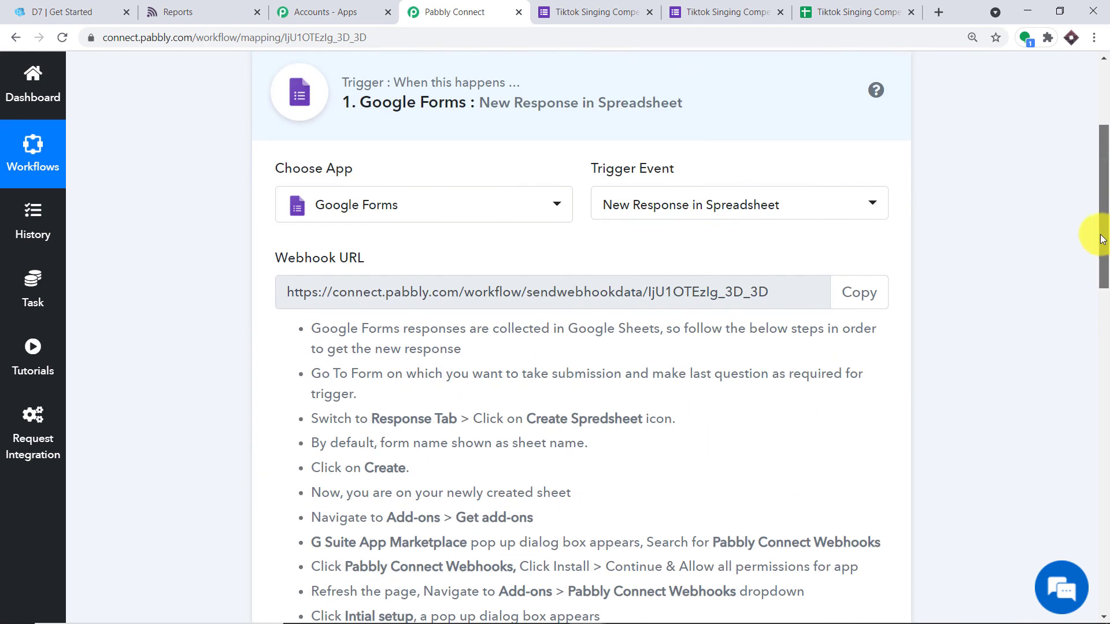
left_click(546, 255)
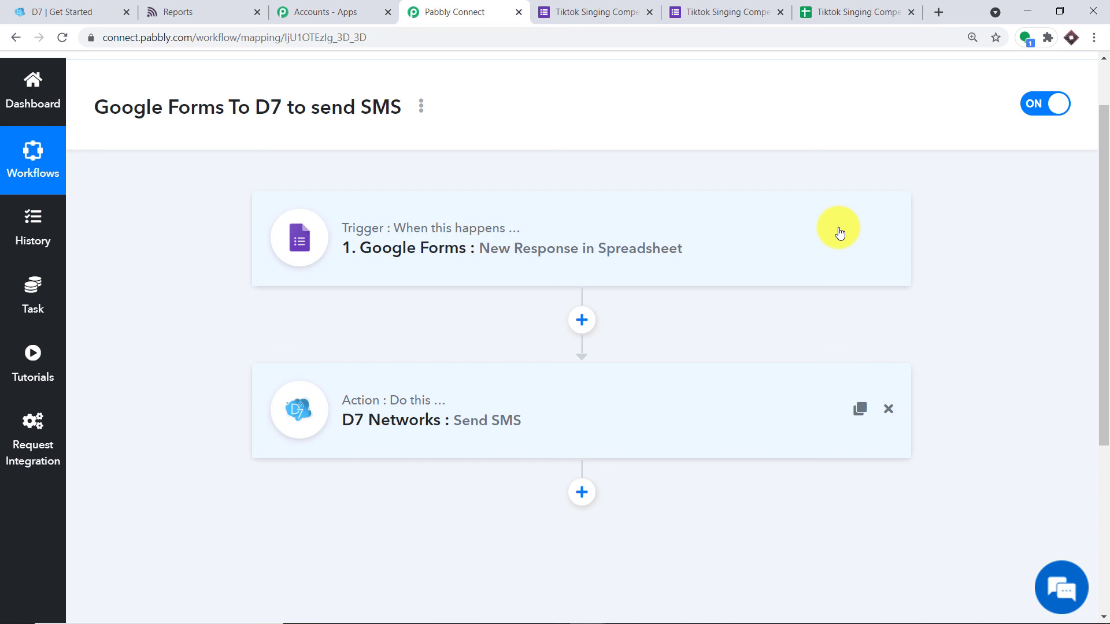